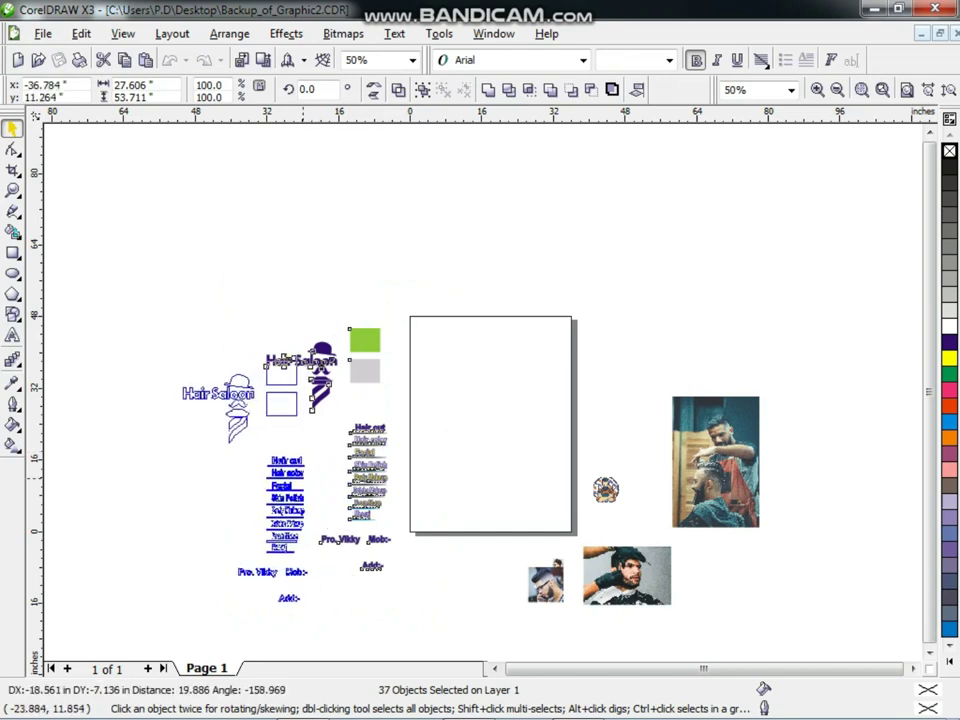
Create a page-frame rectangle matching the 36 by 48 inch page.
left_click(544, 407)
scroll(543, 424, "up", 2)
scroll(569, 449, "down", 1)
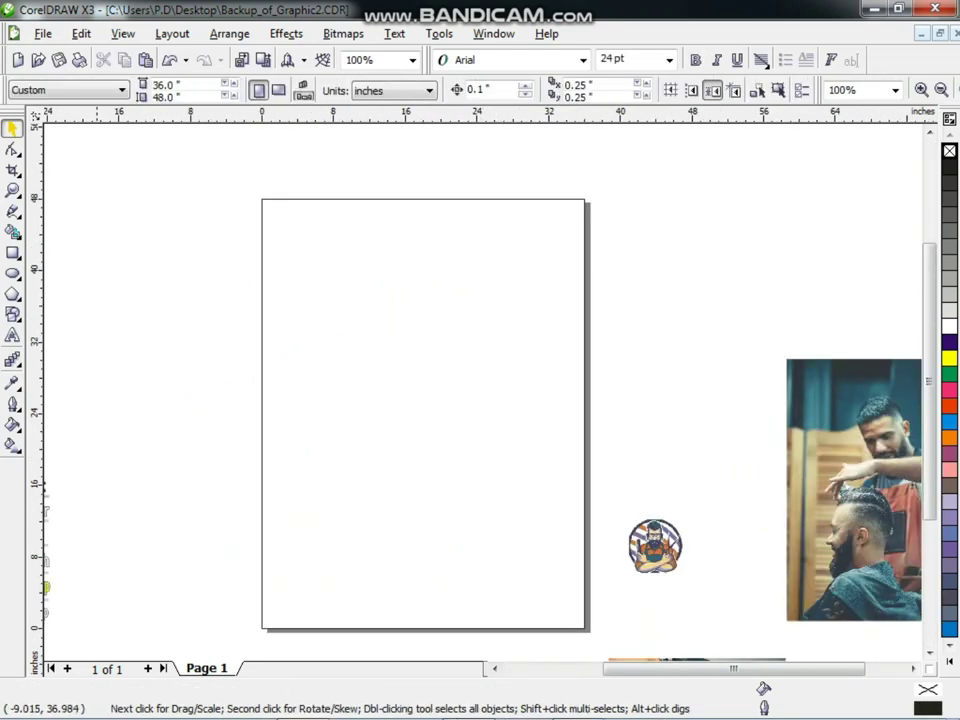
double_click(13, 252)
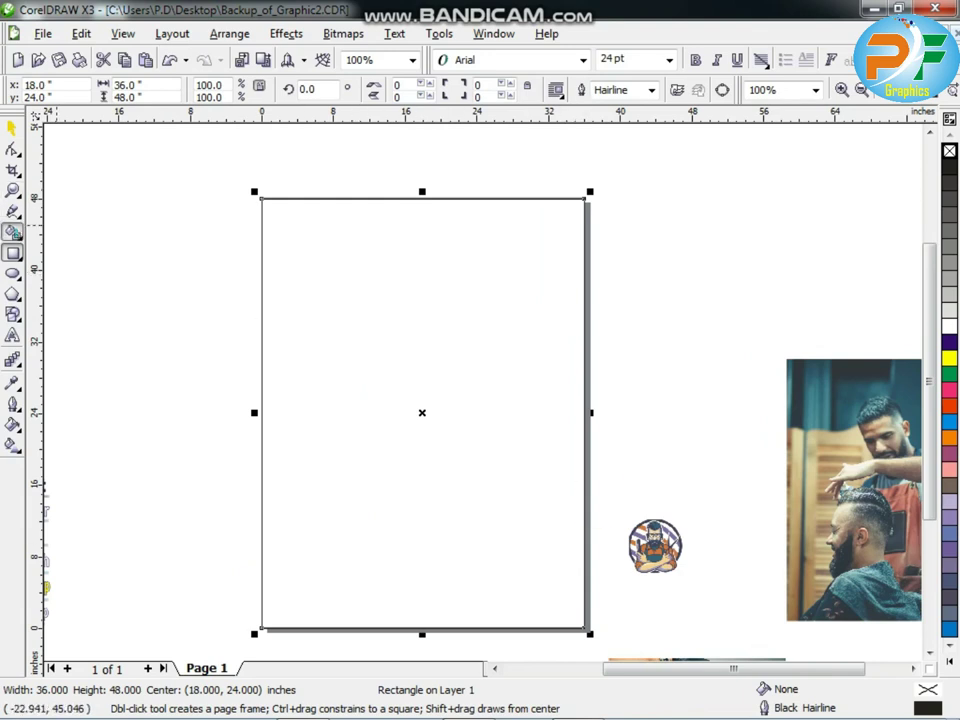
Sketch a freehand U-shaped curve about 26 by 37 inches from the page's top edge around to beyond its right edge.
left_click(13, 211)
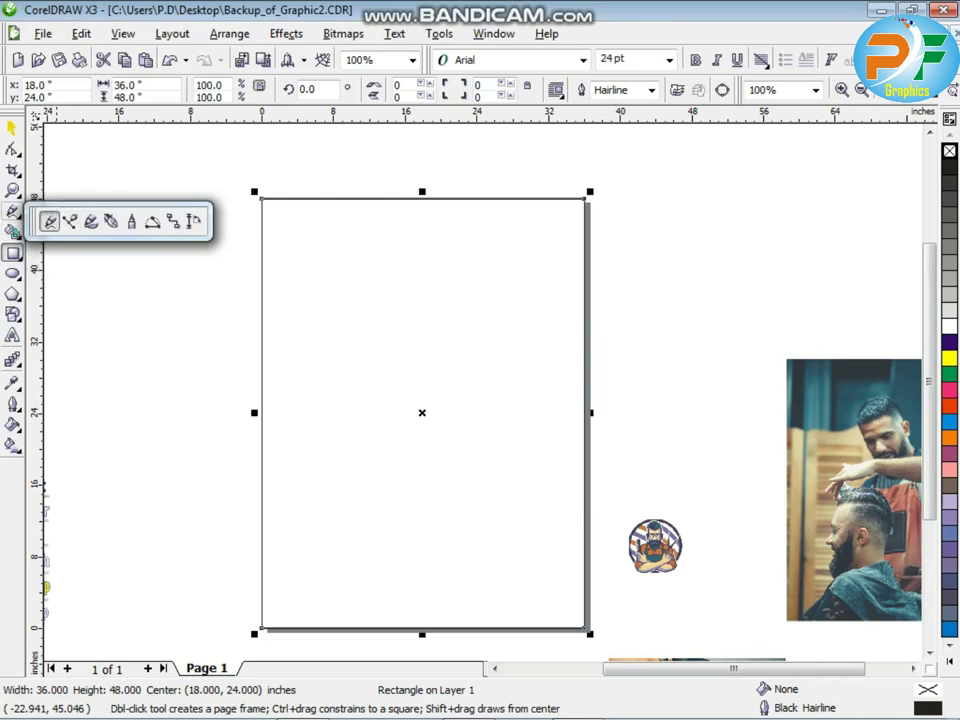
left_click(47, 221)
mouse_move(480, 192)
left_mouse_down()
mouse_move(413, 316)
mouse_move(398, 386)
mouse_move(400, 438)
mouse_move(423, 486)
mouse_move(522, 523)
mouse_move(575, 497)
mouse_move(628, 414)
left_mouse_up()
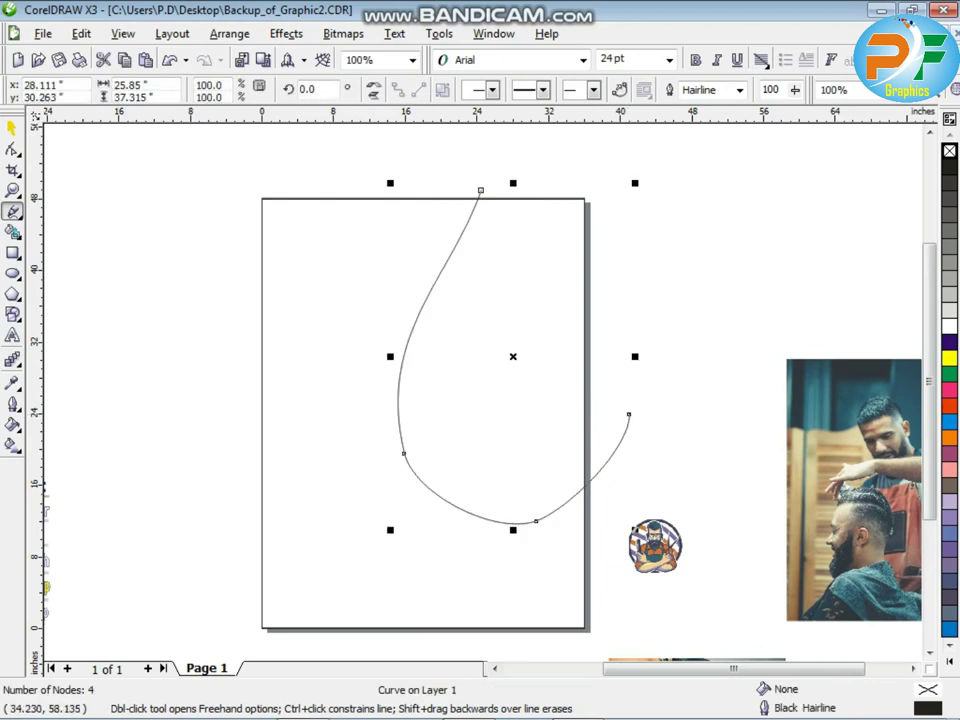
Move the curve's lower-left node outward and down, and raise its right end point slightly.
left_click(12, 148)
left_click(403, 454)
key("Delete")
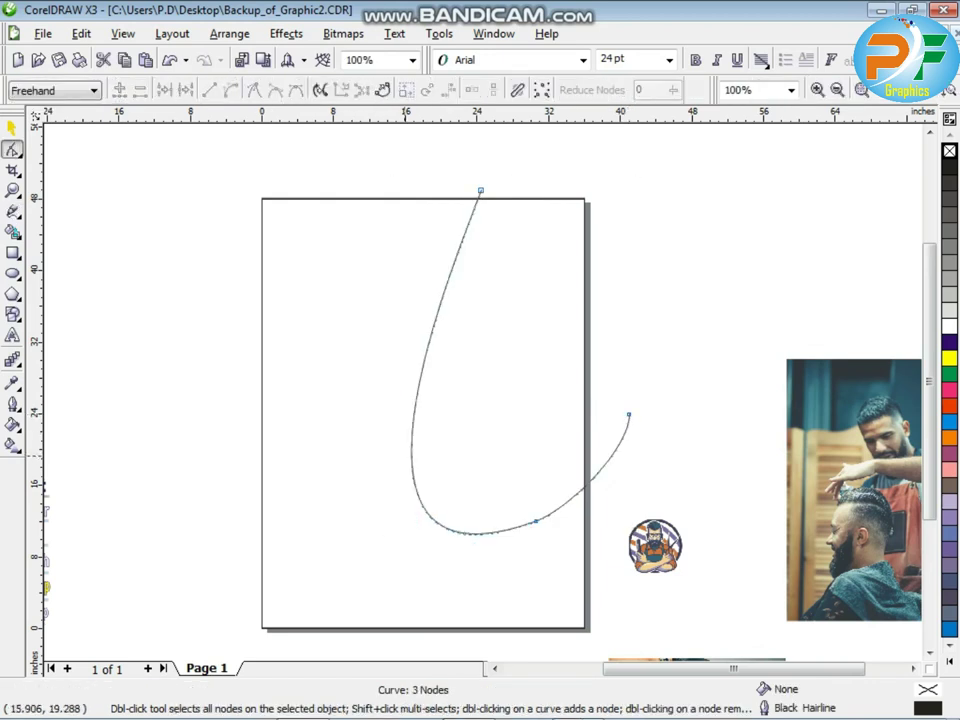
key("ctrl+z")
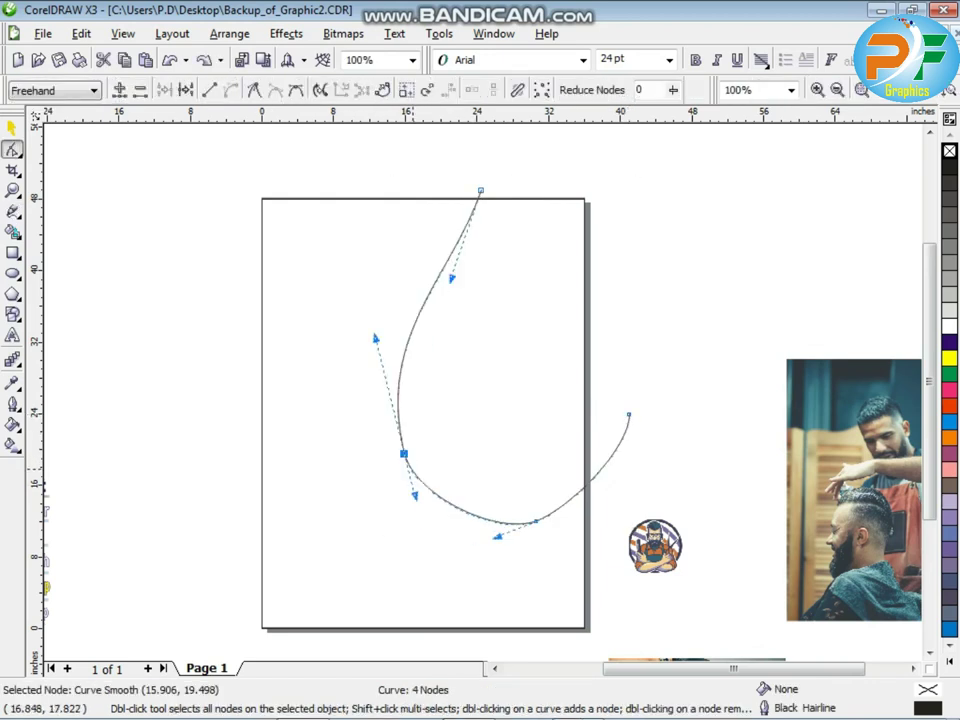
left_click_drag(408, 467, 390, 482)
key("ctrl+z")
left_click_drag(628, 414, 619, 388)
left_click(386, 497)
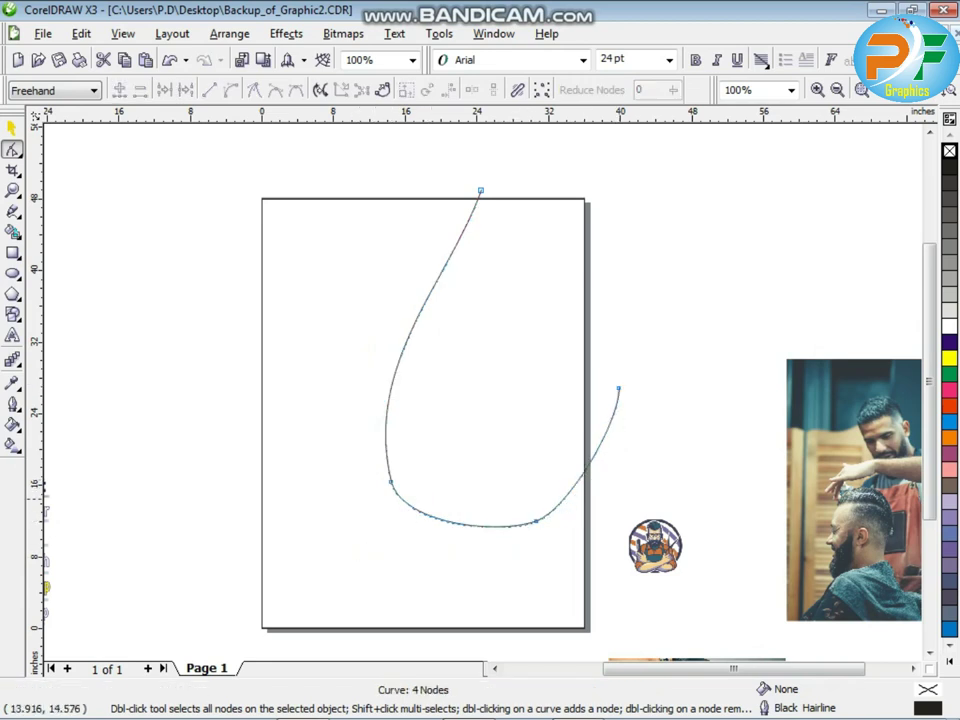
Delete the curve's two inner nodes and bend it into one smooth loop about 26 by 40 inches.
double_click(389, 483)
left_click_drag(397, 450, 389, 441)
double_click(537, 520)
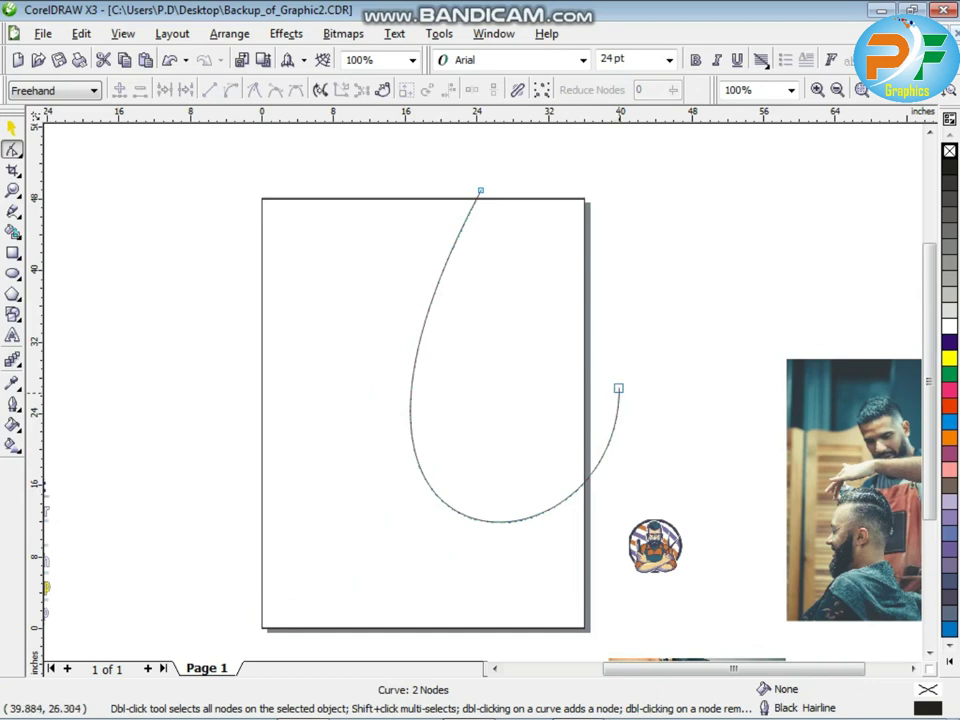
left_click_drag(618, 389, 621, 378)
left_click_drag(449, 497, 420, 531)
left_click(595, 608)
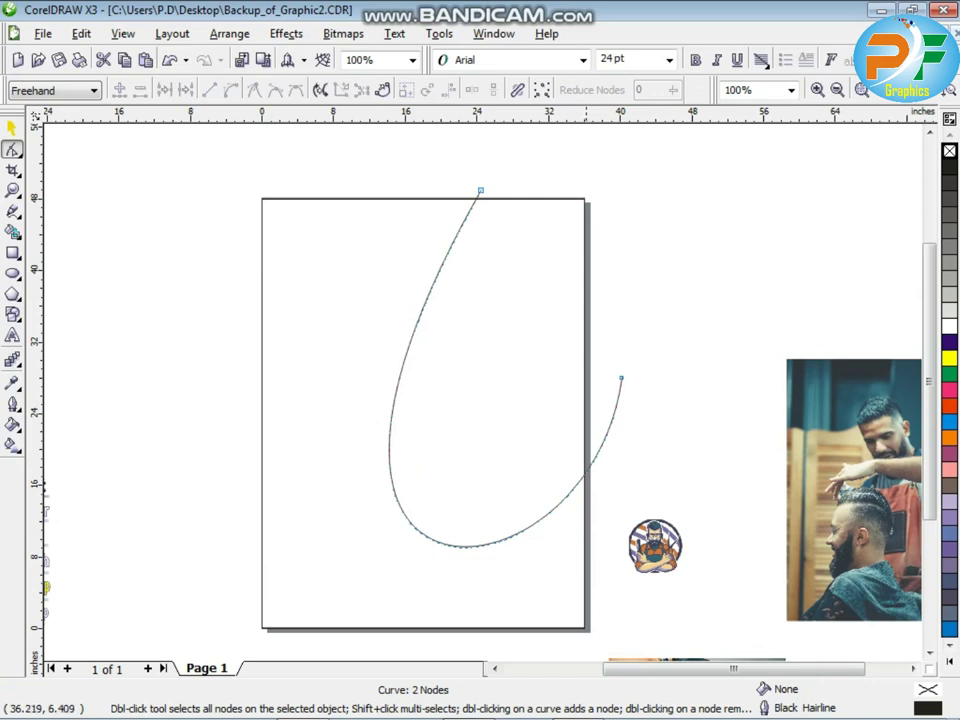
Make a copy of the loop scaled to 94.8% width and 97.9% height, sitting just inside the original.
key("space")
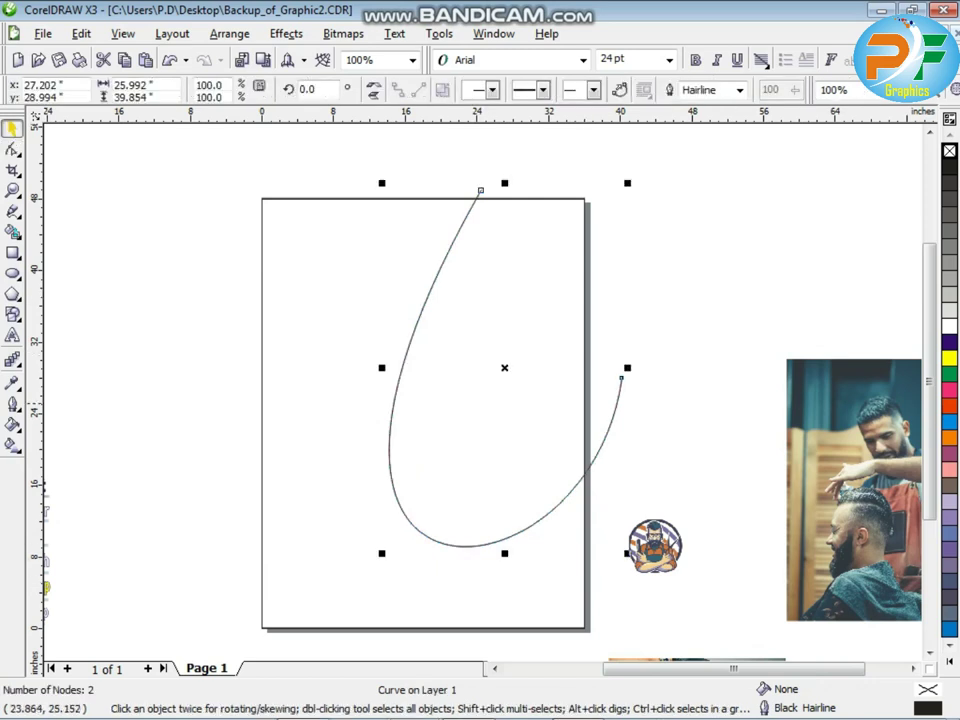
left_click_drag(381, 368, 394, 368)
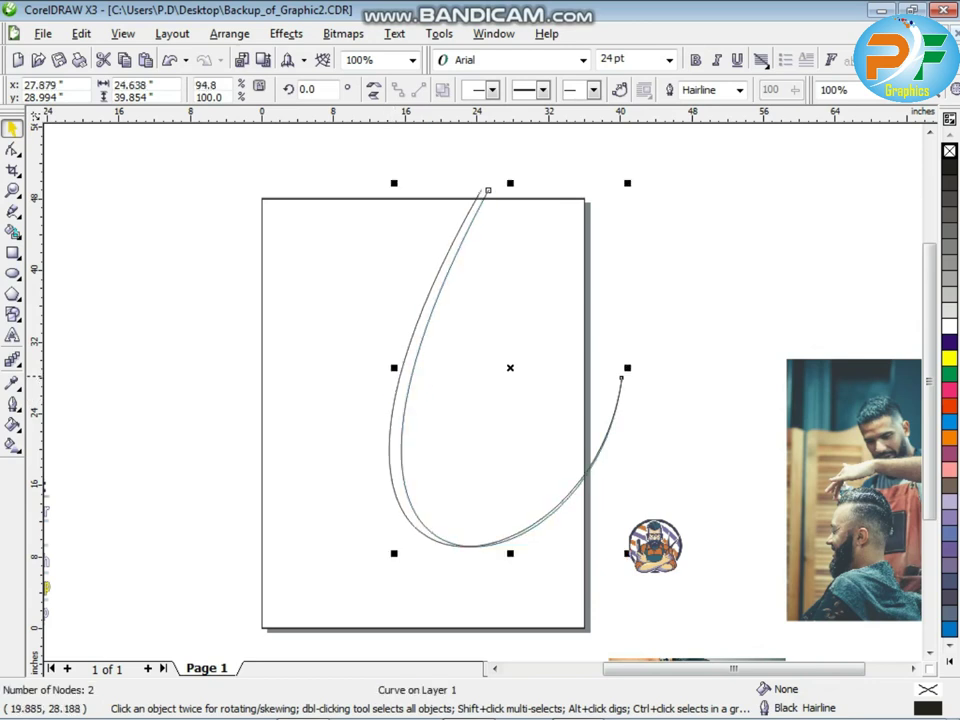
left_click_drag(511, 554, 510, 540)
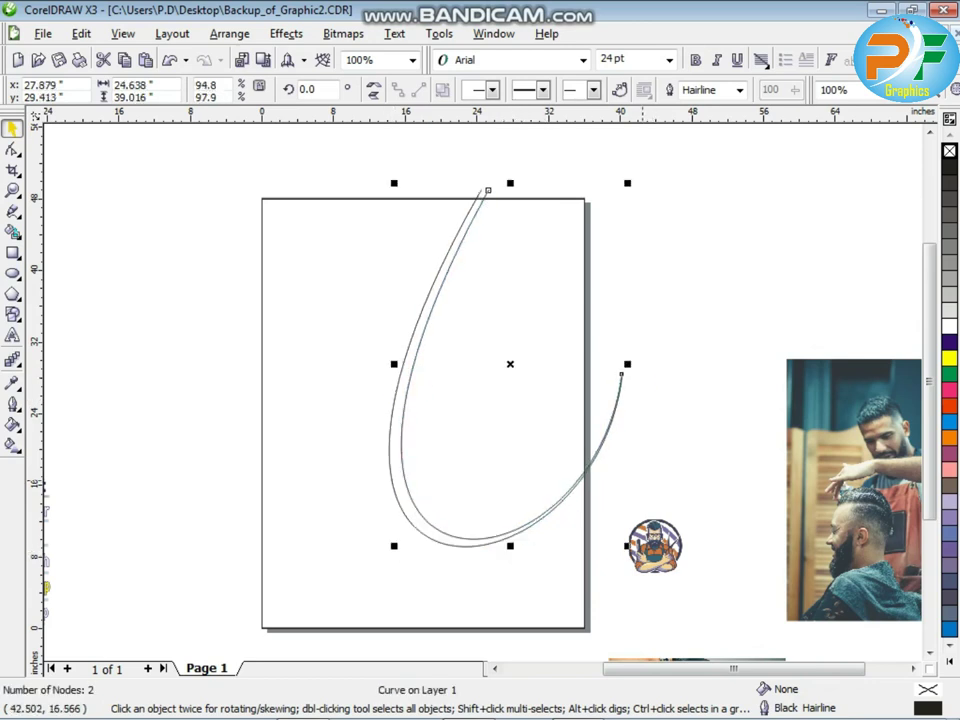
left_click(642, 480)
Smart-fill the areas bounded by the inner and outer loops in Desert Blue and delete the leftover guide curves.
left_click(12, 231)
left_click(435, 385)
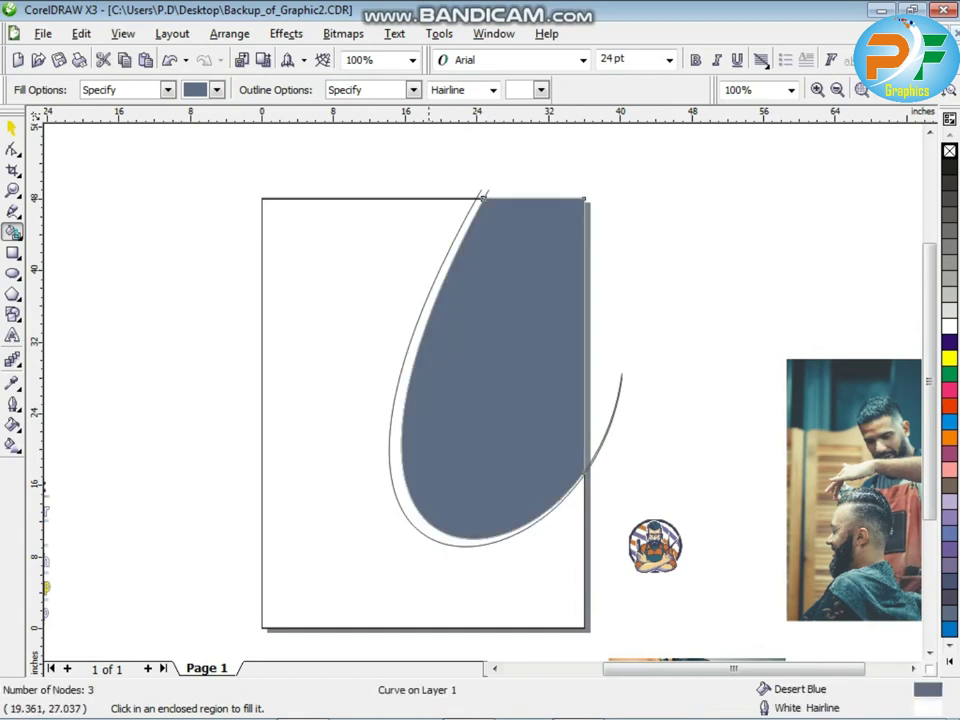
key("space")
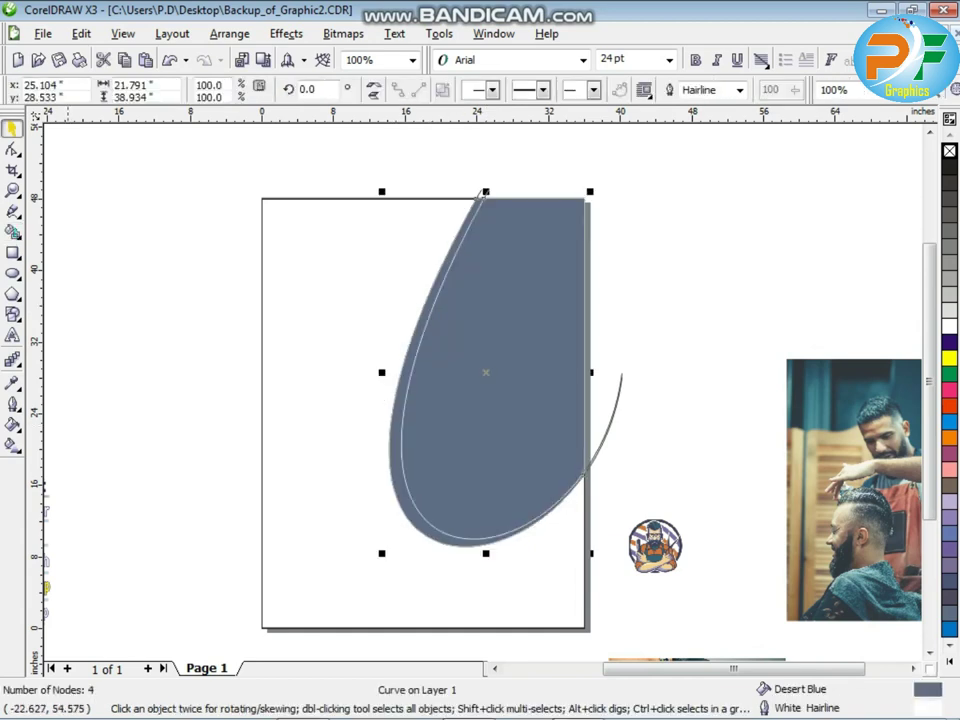
key("Escape")
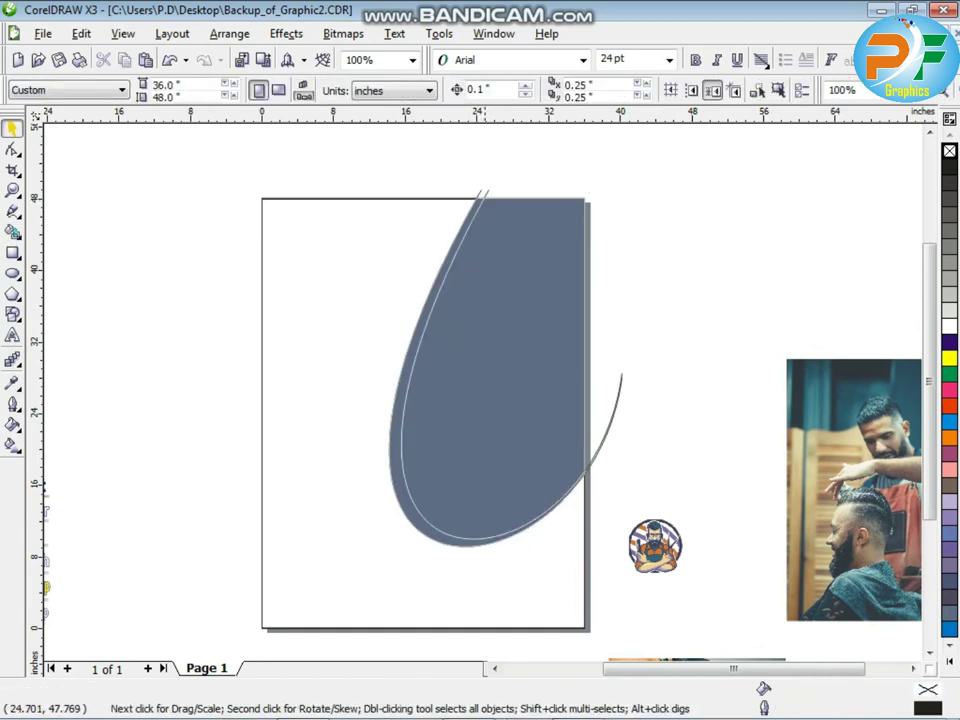
left_click(481, 193)
key("Delete")
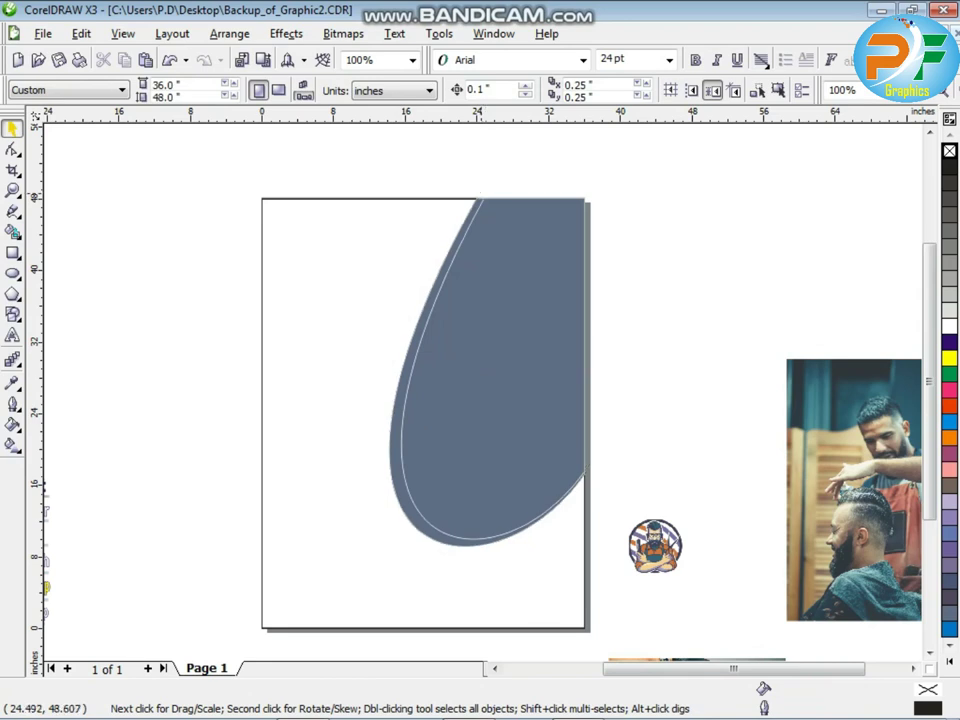
Remove the outline from both blue loop shapes.
left_click_drag(628, 154, 352, 566)
left_click(12, 404)
left_click(94, 412)
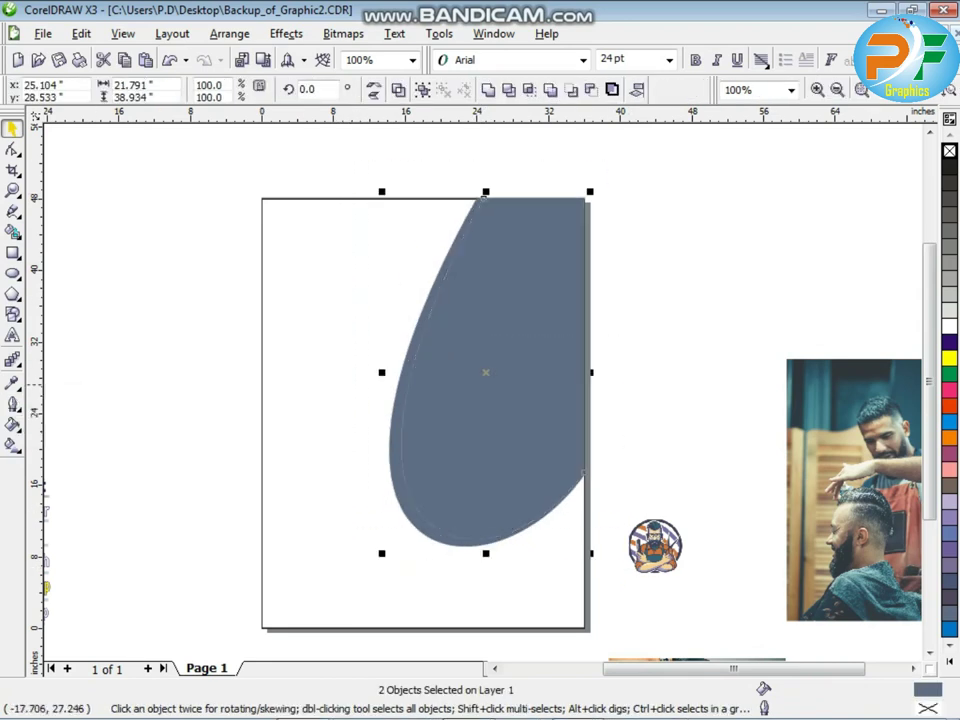
key("Escape")
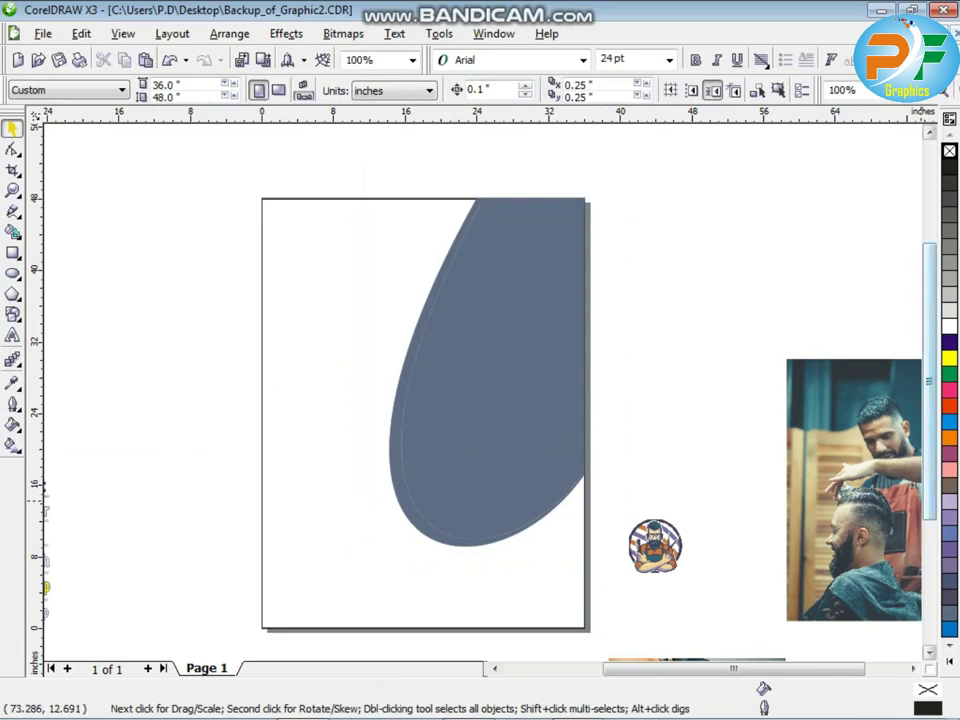
Sketch a freehand arc across the page's lower-right corner, from below the bottom edge to beyond the right edge.
scroll(929, 390, "down", 1)
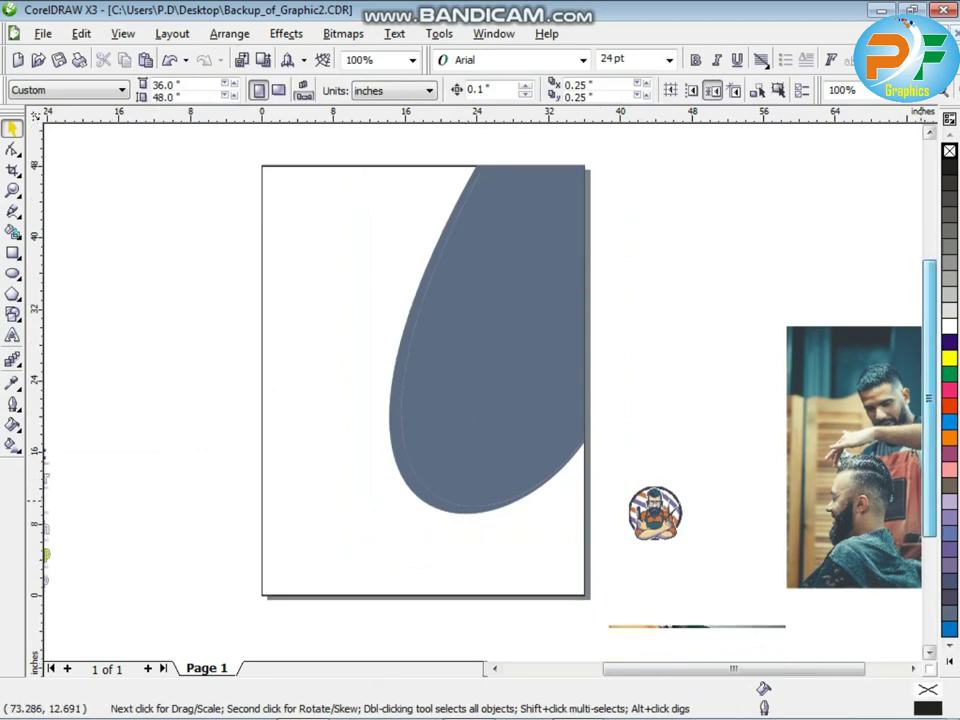
scroll(480, 390, "down", 3)
left_click(12, 211)
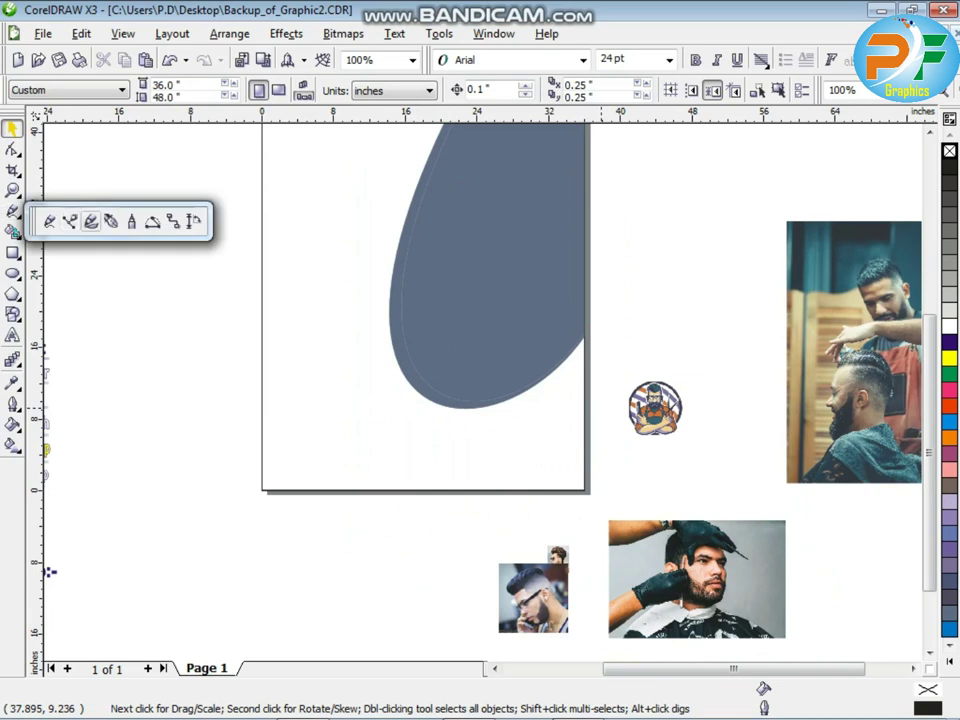
left_click(49, 221)
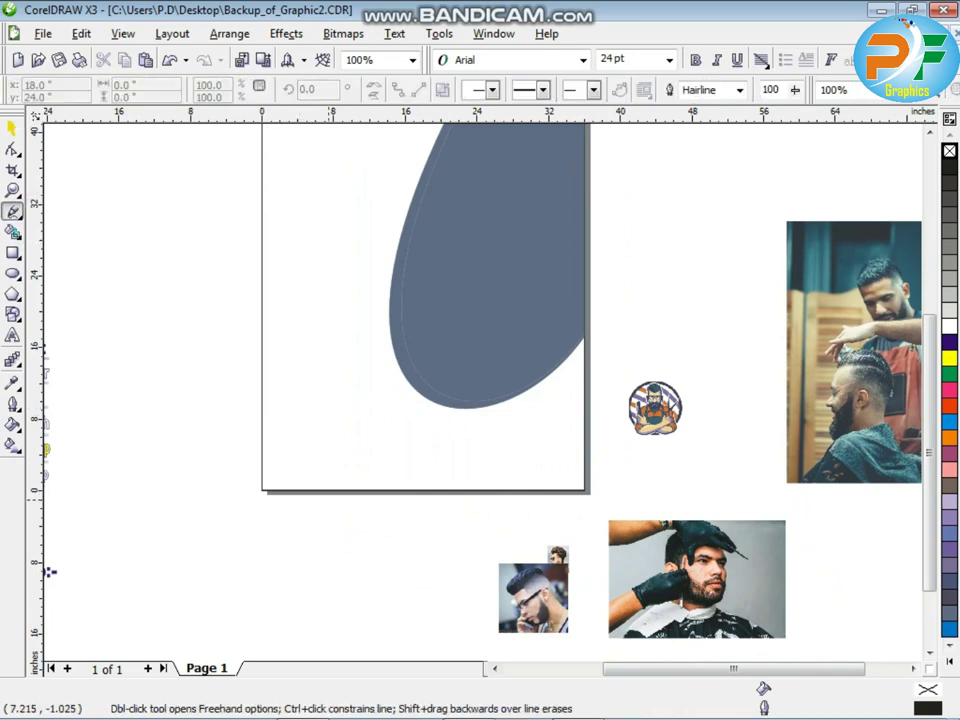
mouse_move(328, 499)
left_mouse_down()
mouse_move(380, 450)
mouse_move(451, 408)
mouse_move(594, 381)
left_mouse_up()
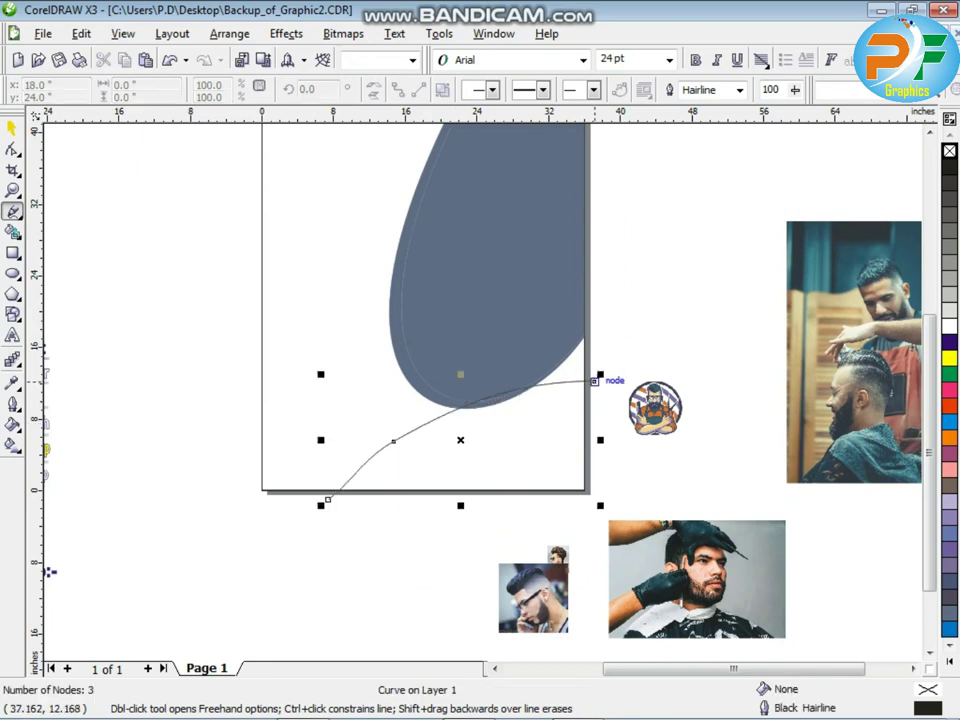
Delete the arc's middle node and lower its right end, making a smooth arc about 30 by 12 inches.
left_click(12, 148)
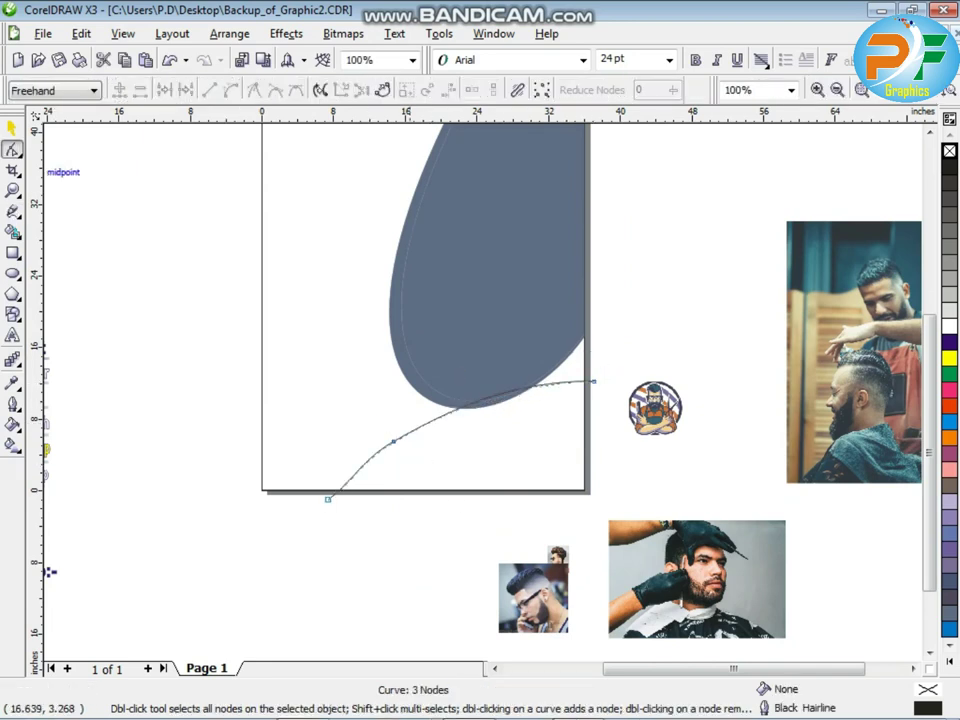
left_click_drag(379, 436, 405, 445)
key("Delete")
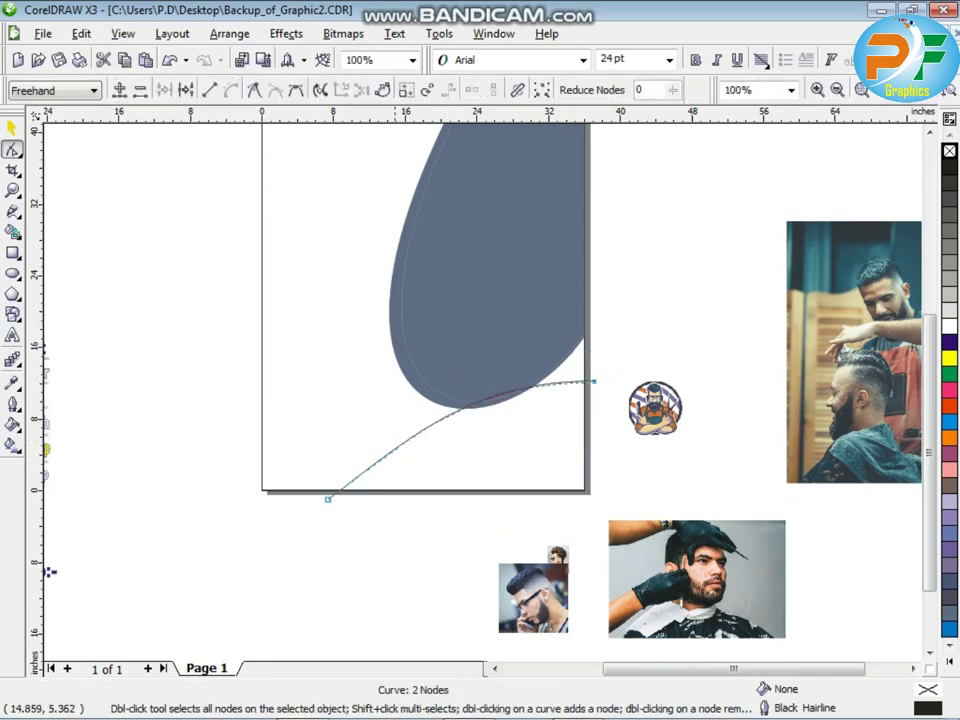
left_click_drag(592, 382, 600, 397)
Duplicate the arc slightly below the original and lower the copy's right end to widen the gap.
key("space")
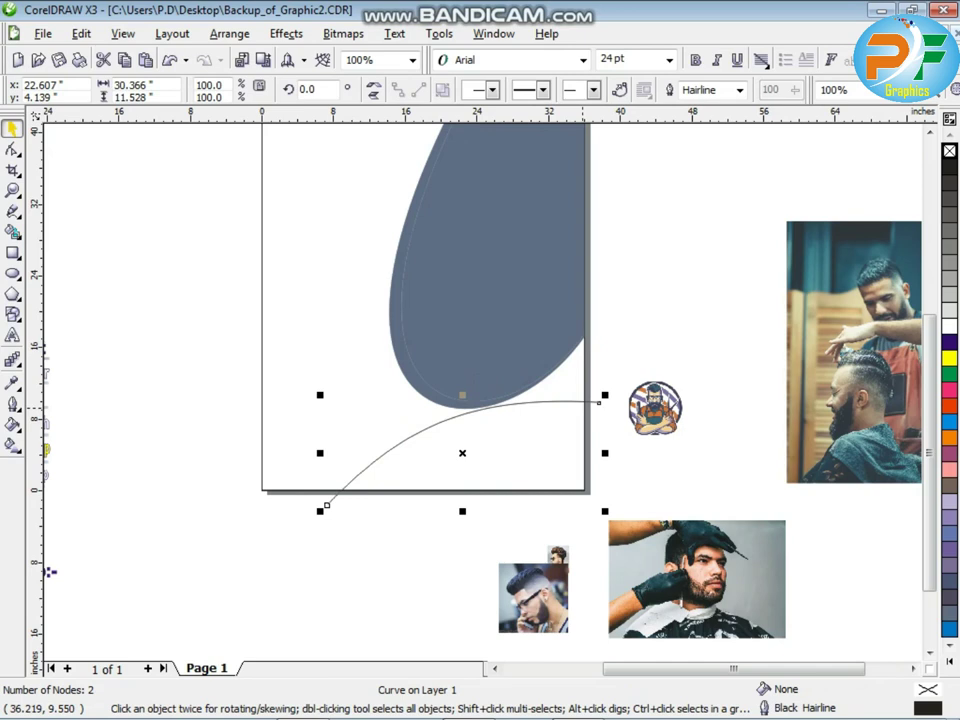
key("space")
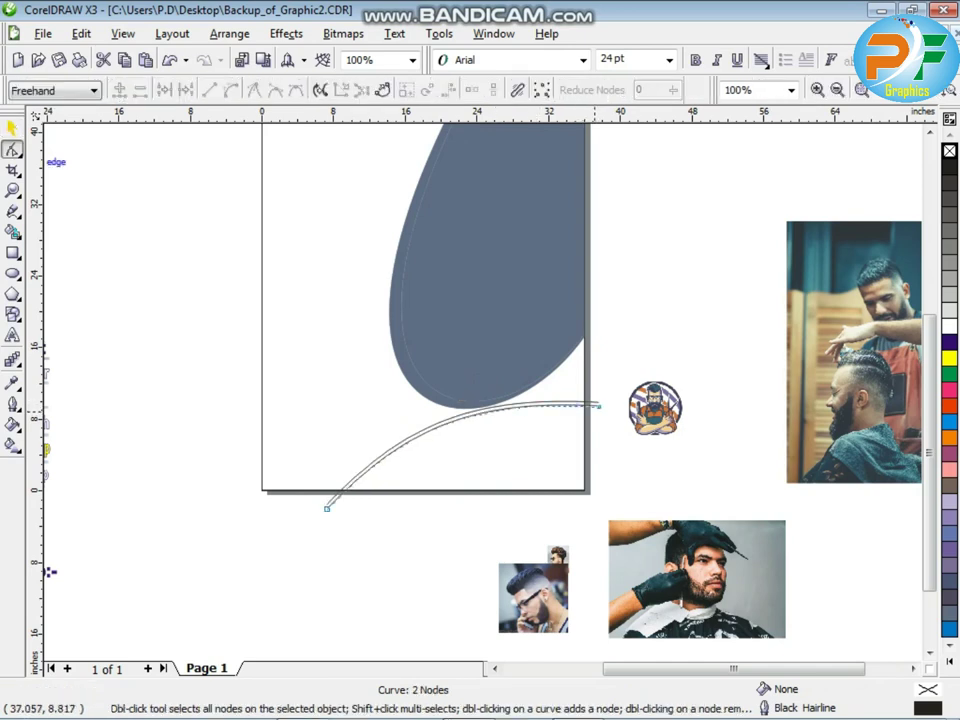
left_click_drag(599, 405, 601, 416)
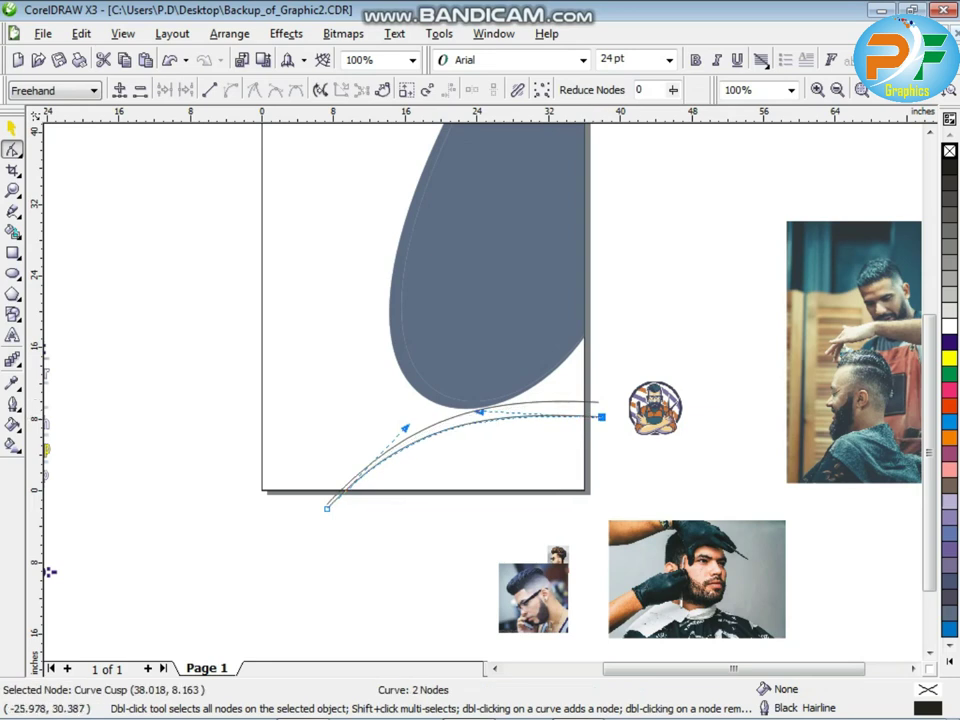
Smart-fill the areas under both arcs in Desert Blue and delete the two guide arcs.
left_click(12, 231)
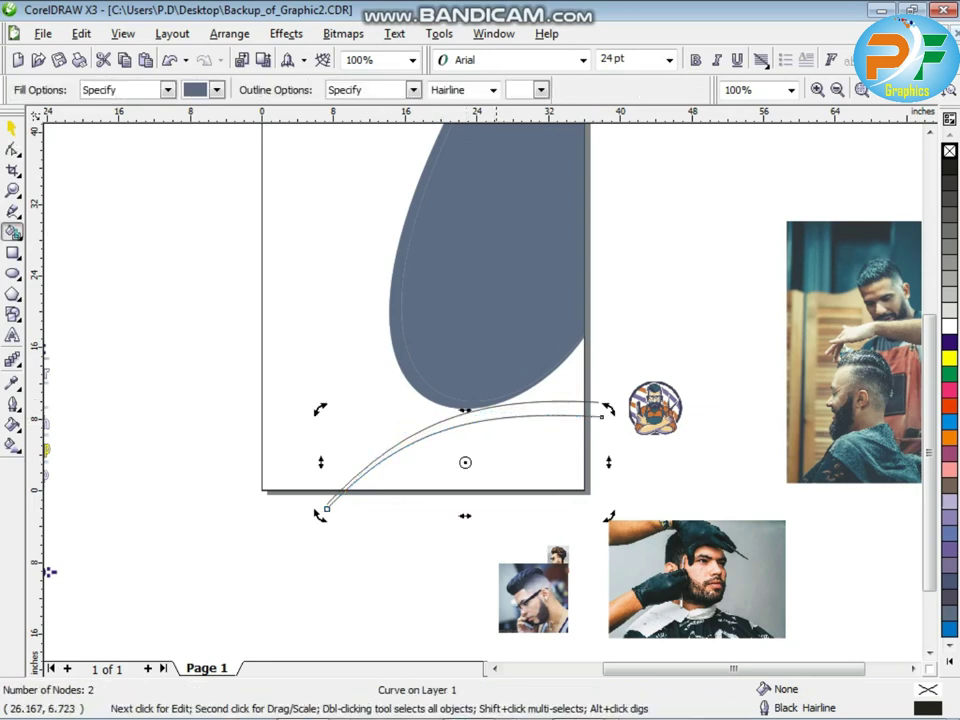
left_click(500, 428)
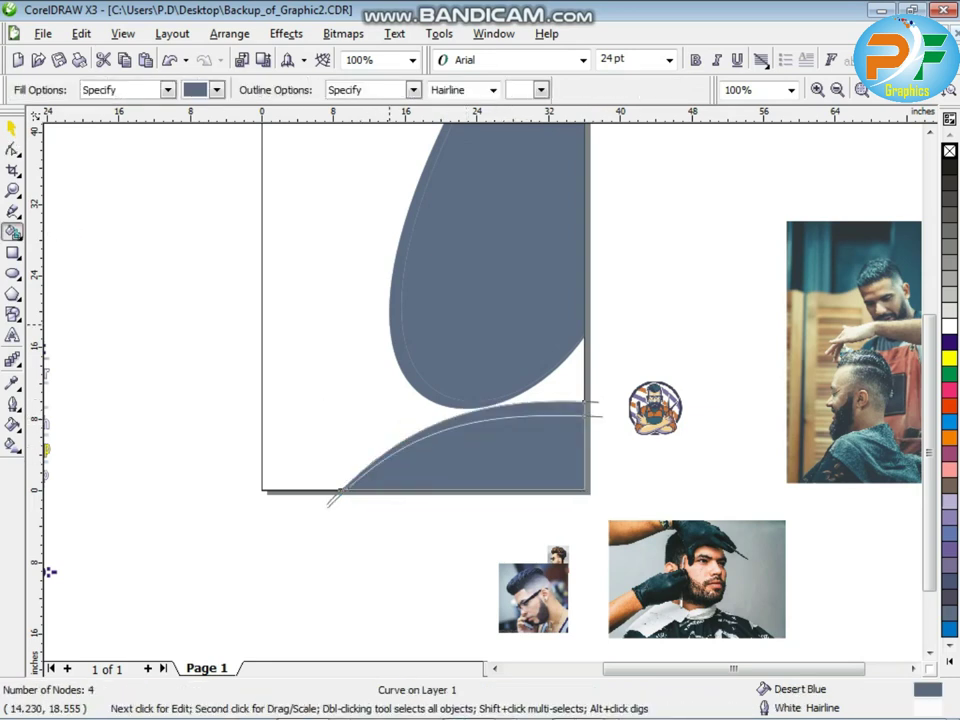
left_click(12, 129)
left_click(351, 517)
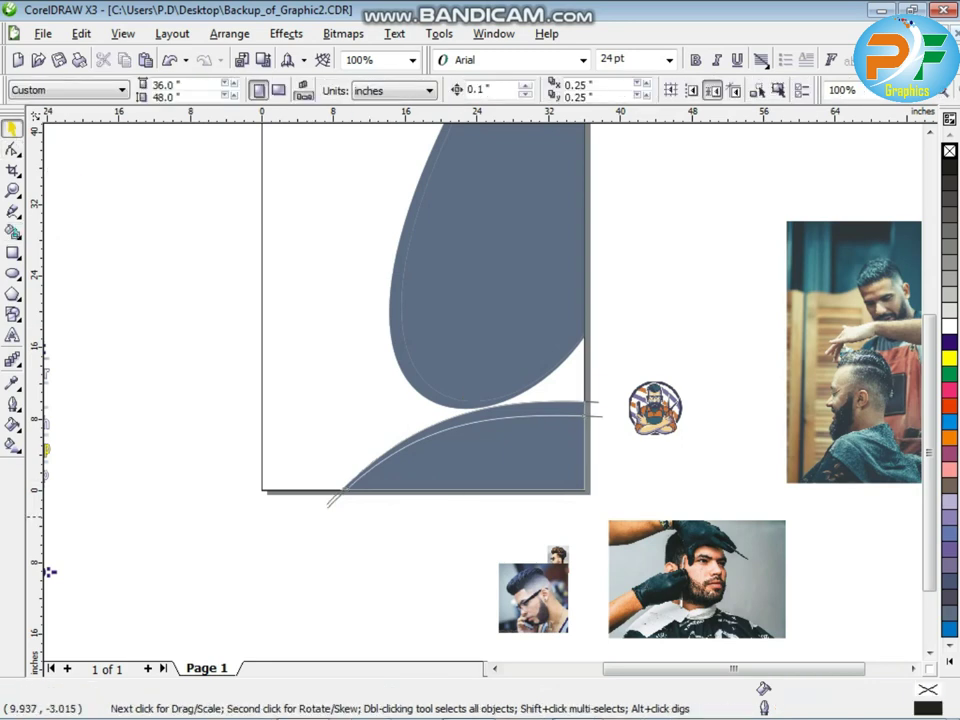
left_click(331, 500)
key("Delete")
left_click(333, 504)
key("Delete")
key("F12")
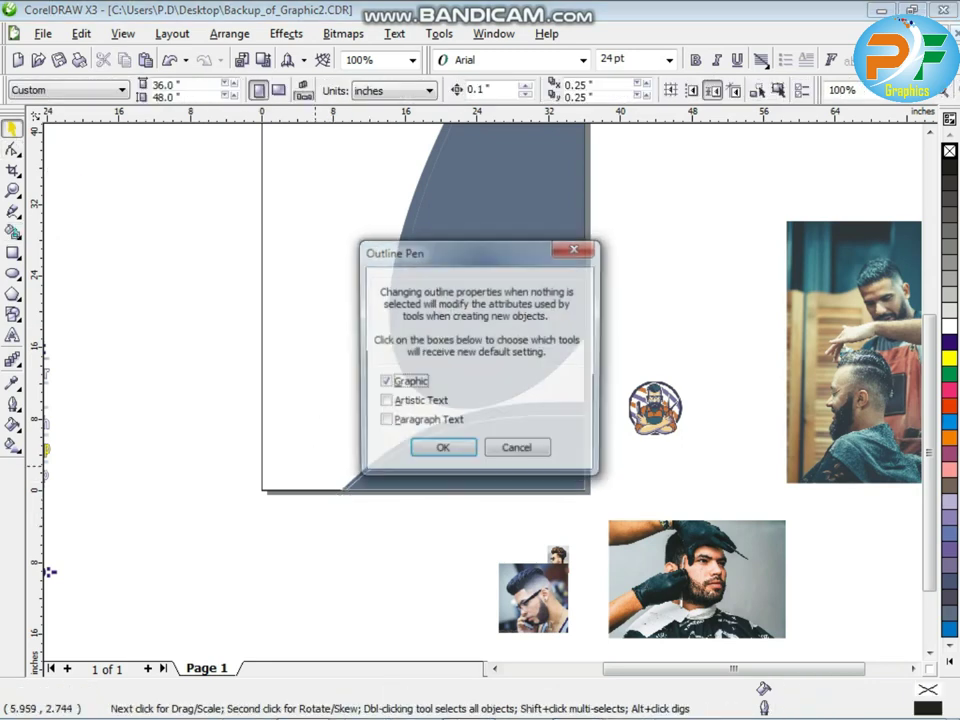
left_click(517, 447)
Fill the page-frame rectangle with yellow and give it a 10-point orange outline.
left_click(263, 270)
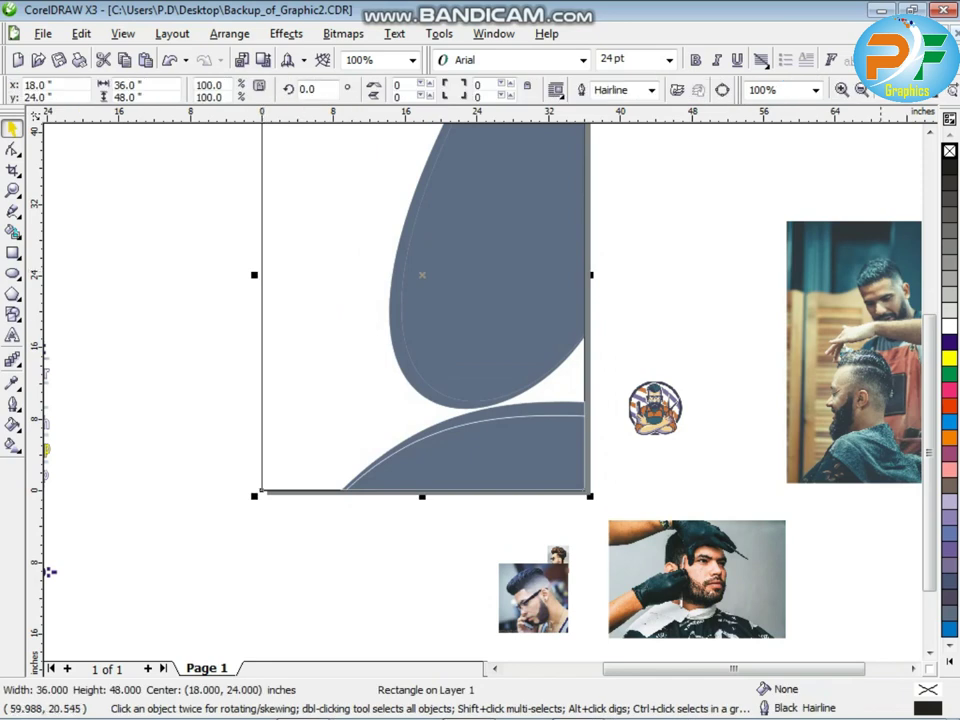
left_click(949, 357)
key("F12")
type("1")
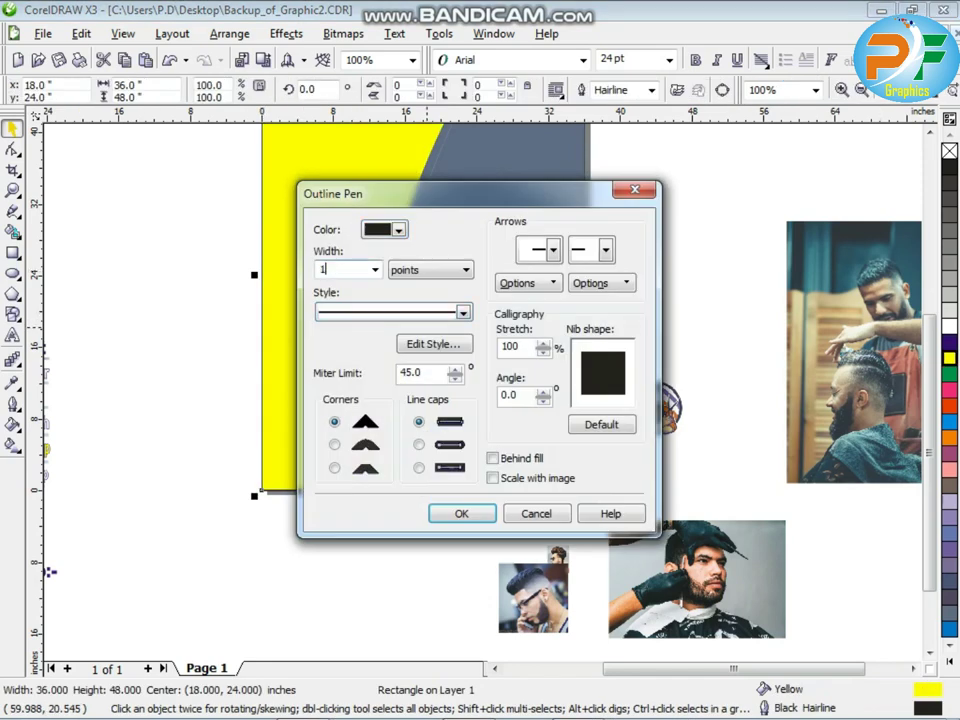
type("0")
left_click(398, 229)
left_click(437, 278)
key("Return")
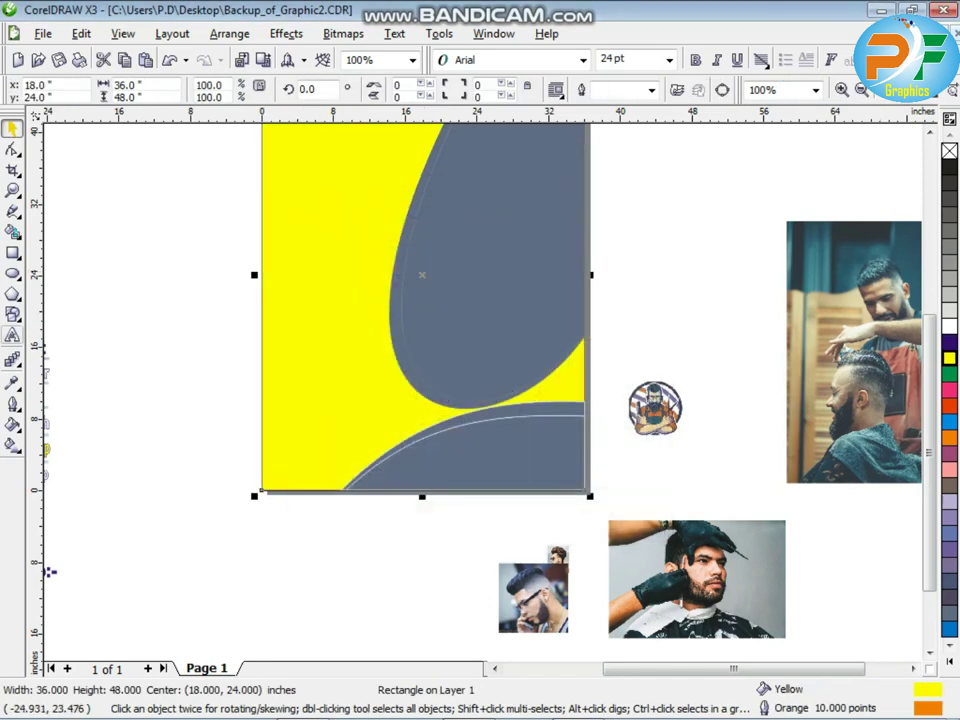
Sample the colour of the green swatch and apply it as the page background rectangle's fill.
left_click(12, 383)
scroll(138, 408, "down", 1)
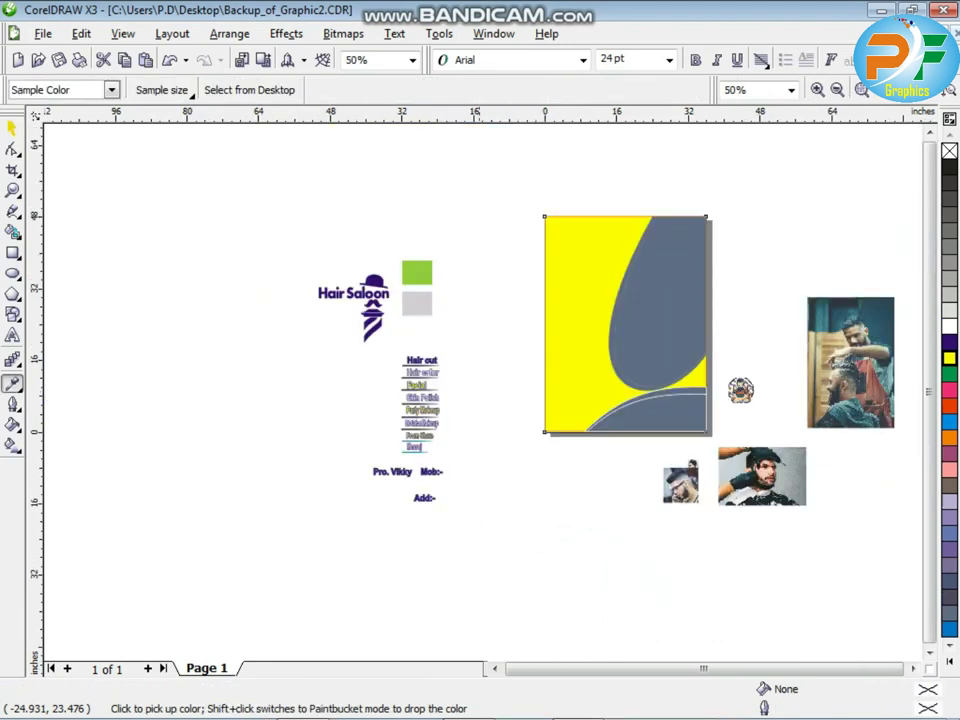
left_click(418, 272)
scroll(586, 274, "up", 3)
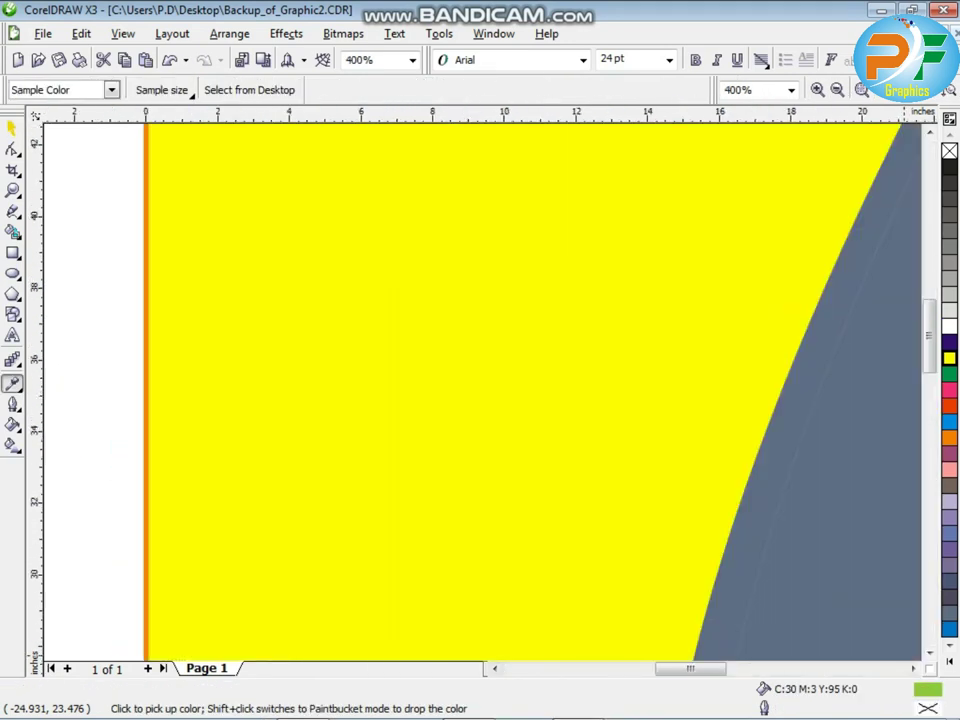
left_click(470, 385)
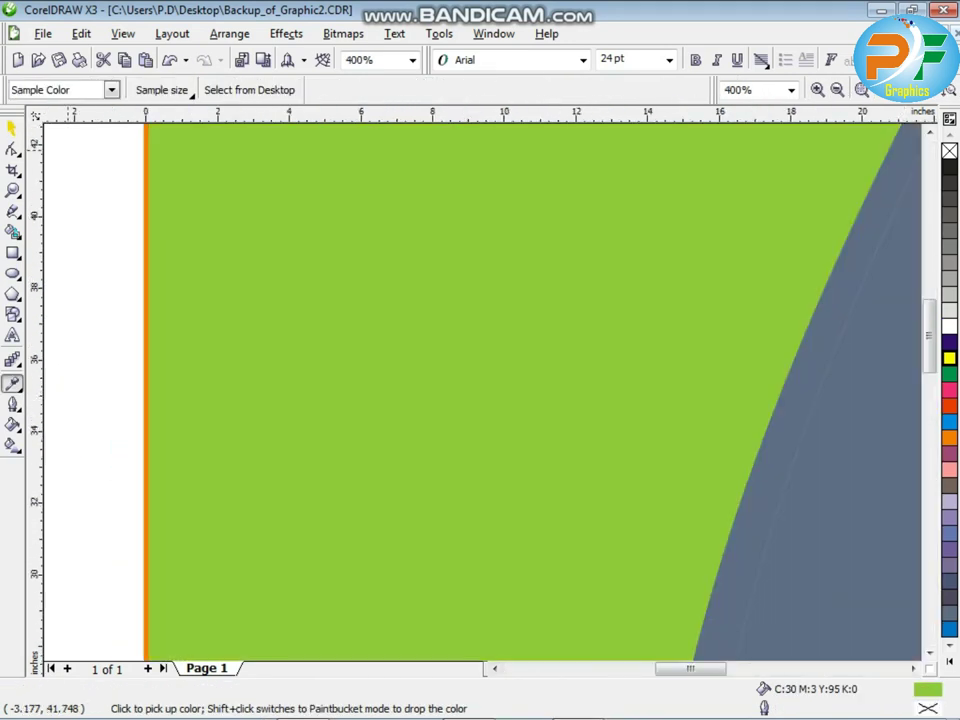
left_click(12, 128)
scroll(512, 352, "down", 2)
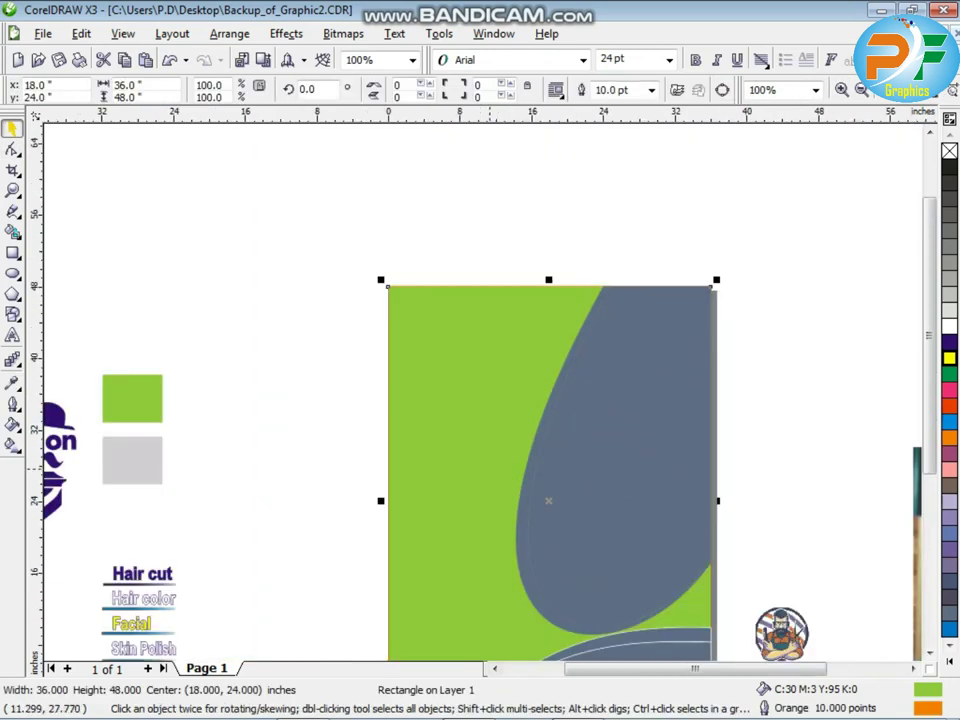
Move the green and grey swatches closer to the page and fill the background rectangle with Deep Yellow.
left_click_drag(242, 336, 266, 478)
left_click(394, 436)
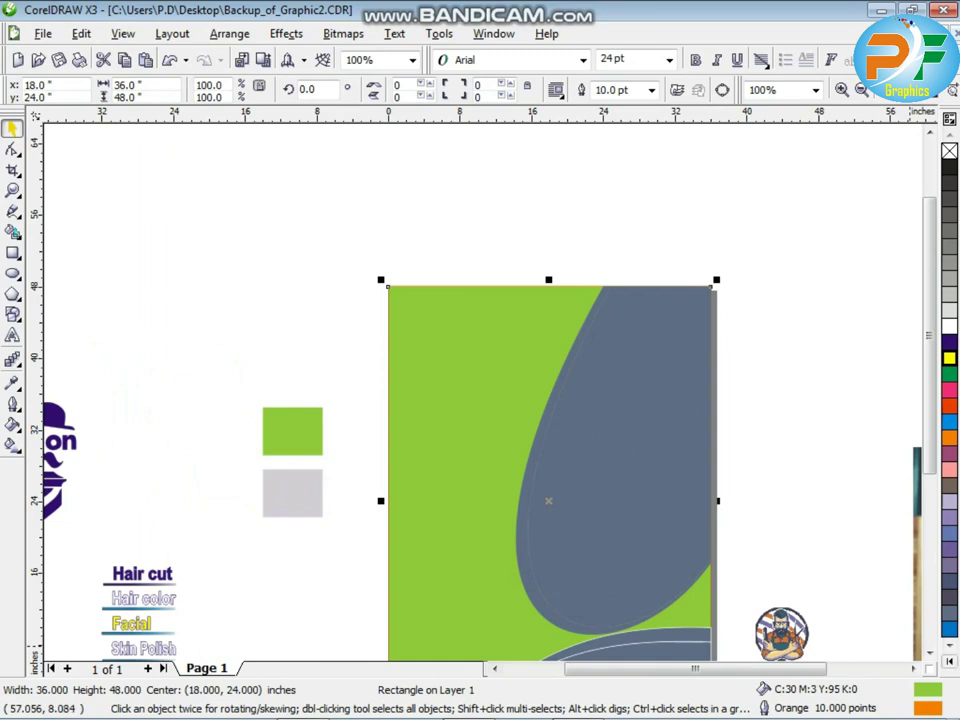
left_click(949, 661)
left_click(929, 629)
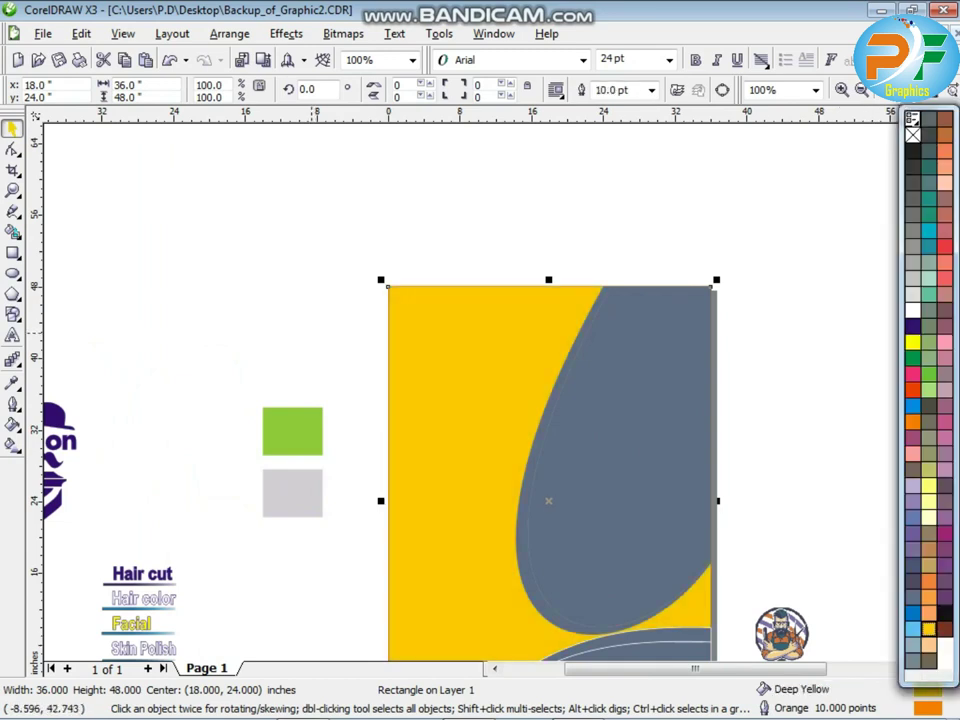
left_click(301, 330)
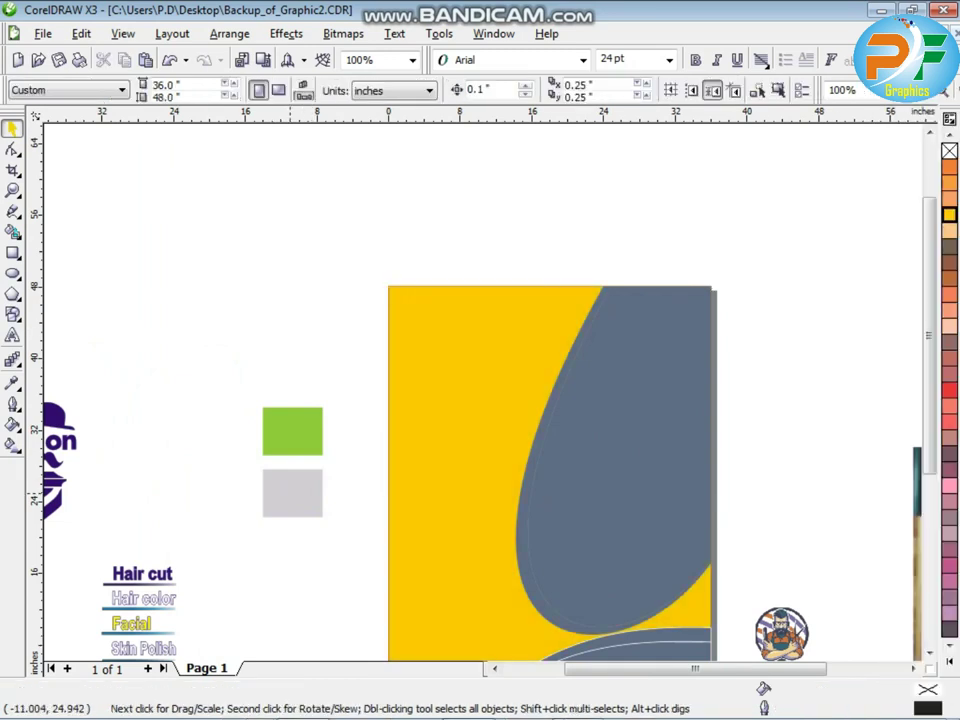
Fill the large inner curved shape with dark brown, leaving its border strip Desert Blue.
left_click(290, 493)
left_click(652, 412)
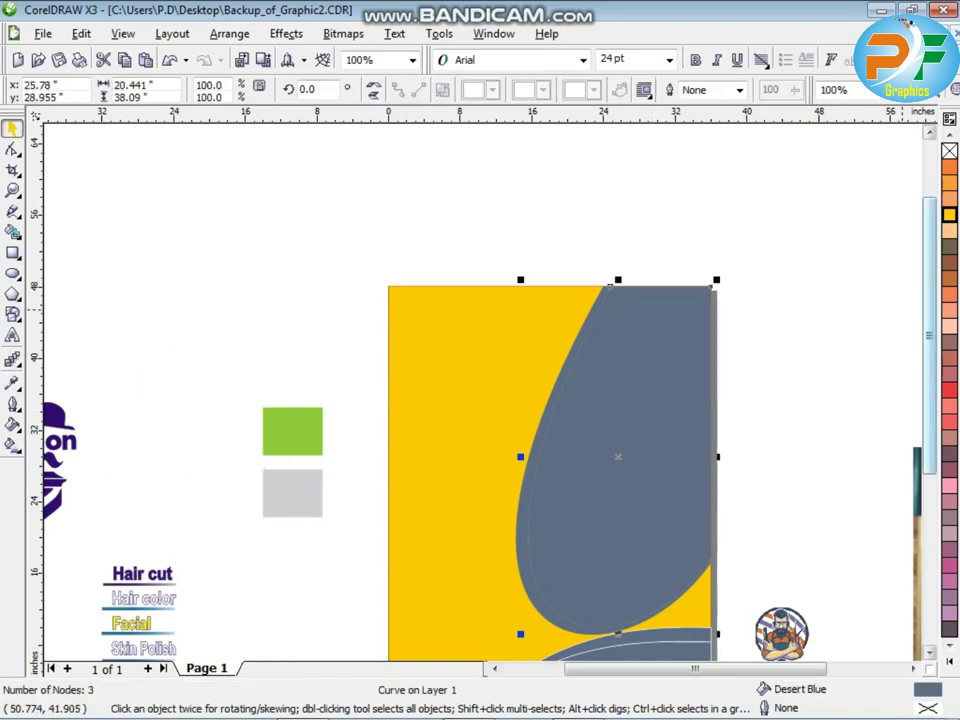
left_click(949, 215)
left_click(949, 247)
left_click(862, 305)
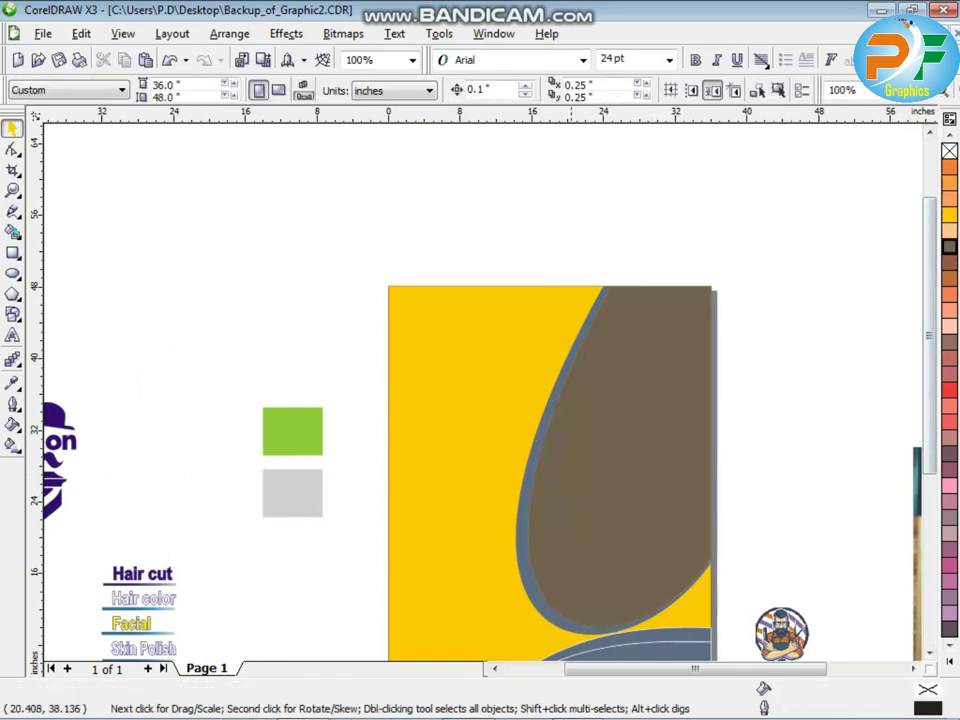
Sample the light grey swatch and apply it to the border strip around the large brown shape.
left_click(550, 402)
left_click(12, 384)
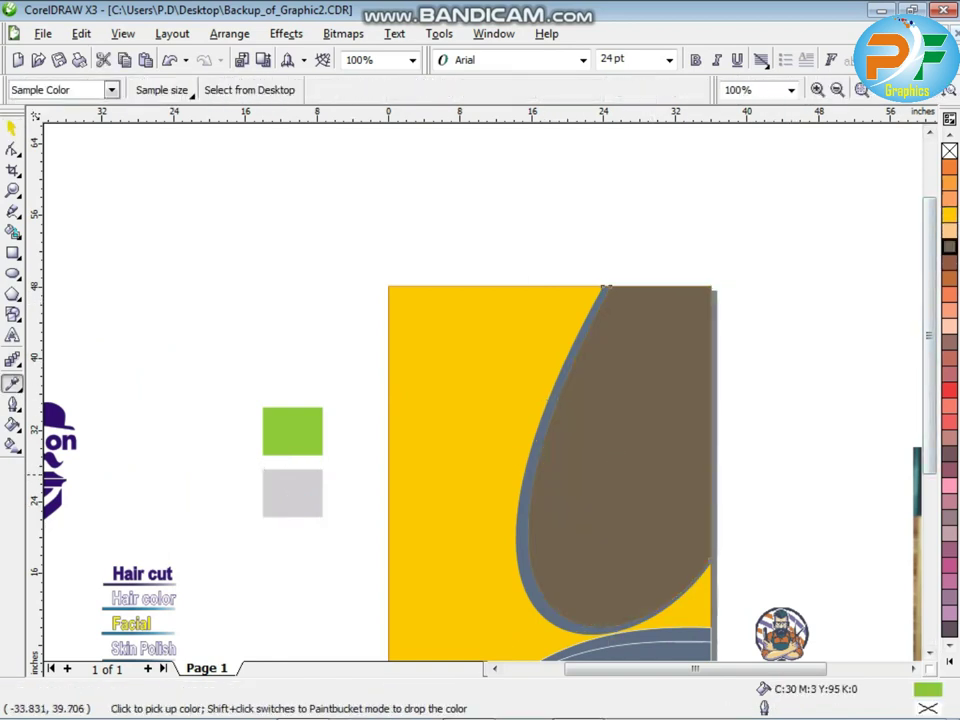
left_click(292, 493)
scroll(501, 509, "up", 2)
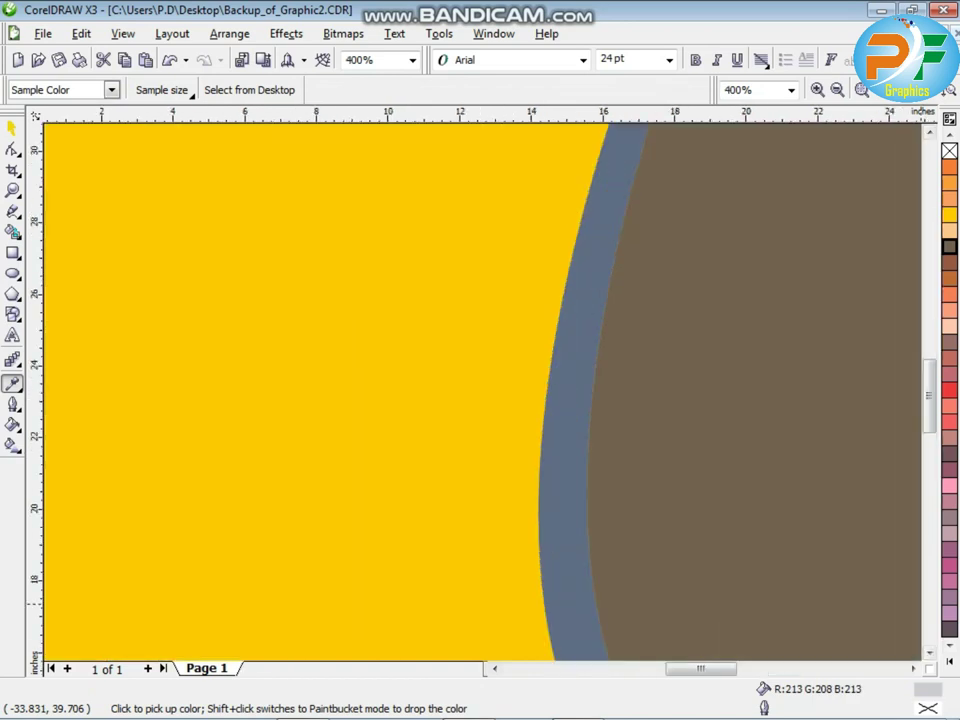
left_click(570, 514, "shift")
Set up a custom linear fountain fill for the large shape's border strip, with black at 44% and dark grey at 83%.
key("F11")
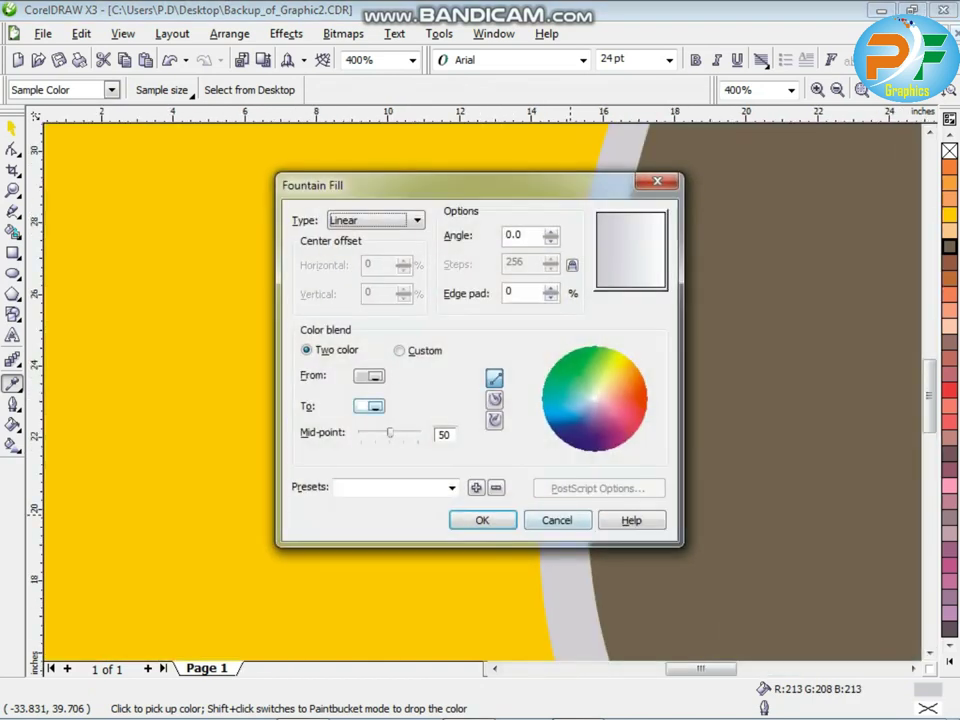
left_click(373, 406)
left_click(421, 424)
left_click(400, 351)
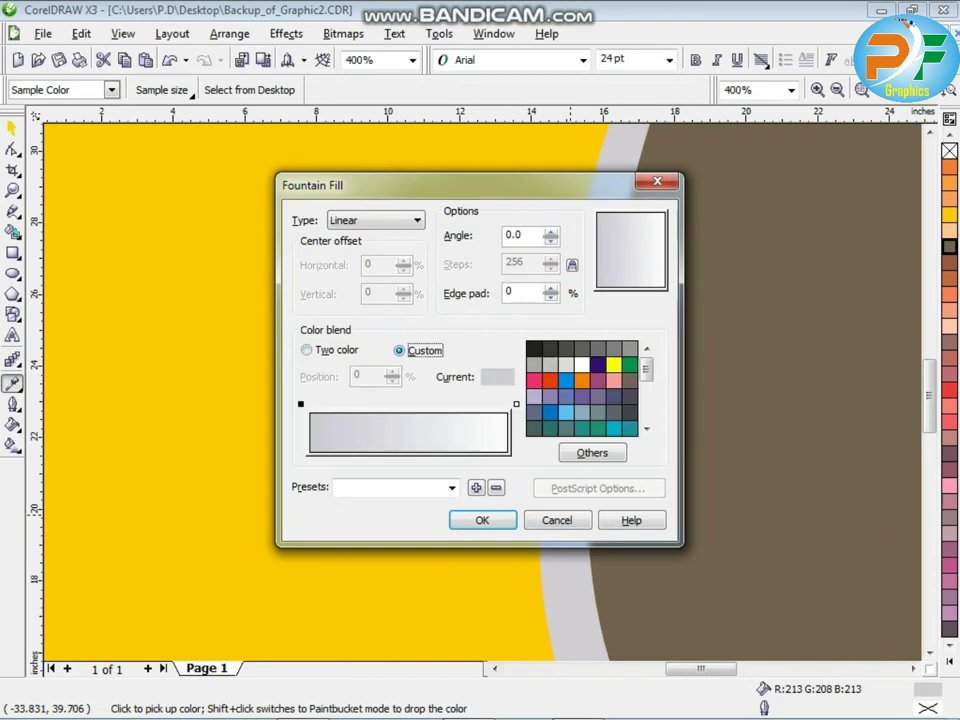
double_click(397, 405)
left_click(534, 349)
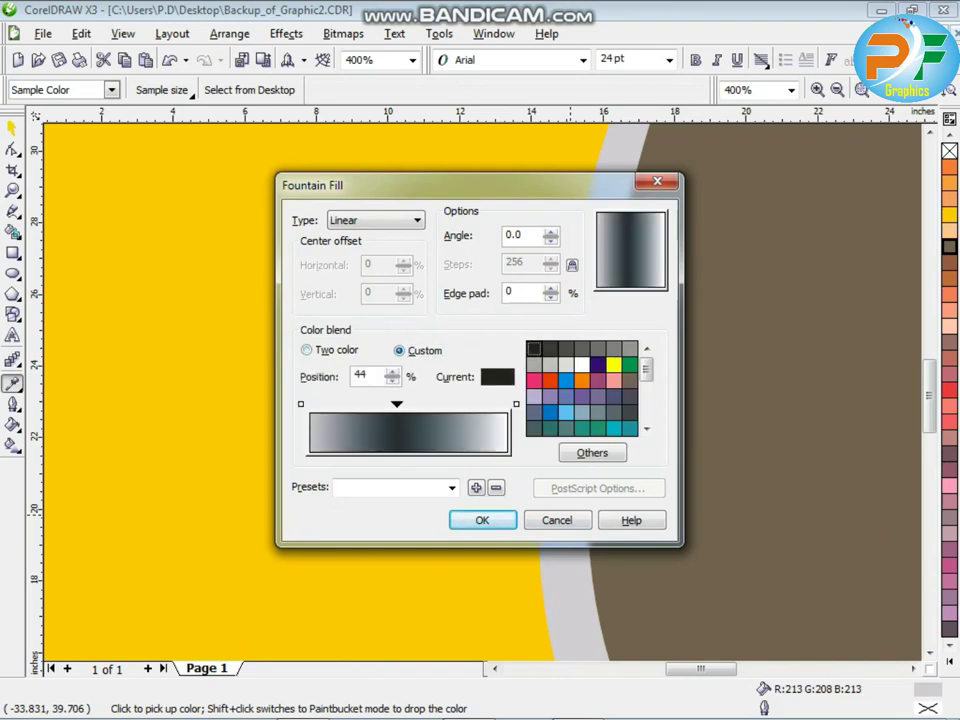
double_click(473, 404)
left_click(582, 348)
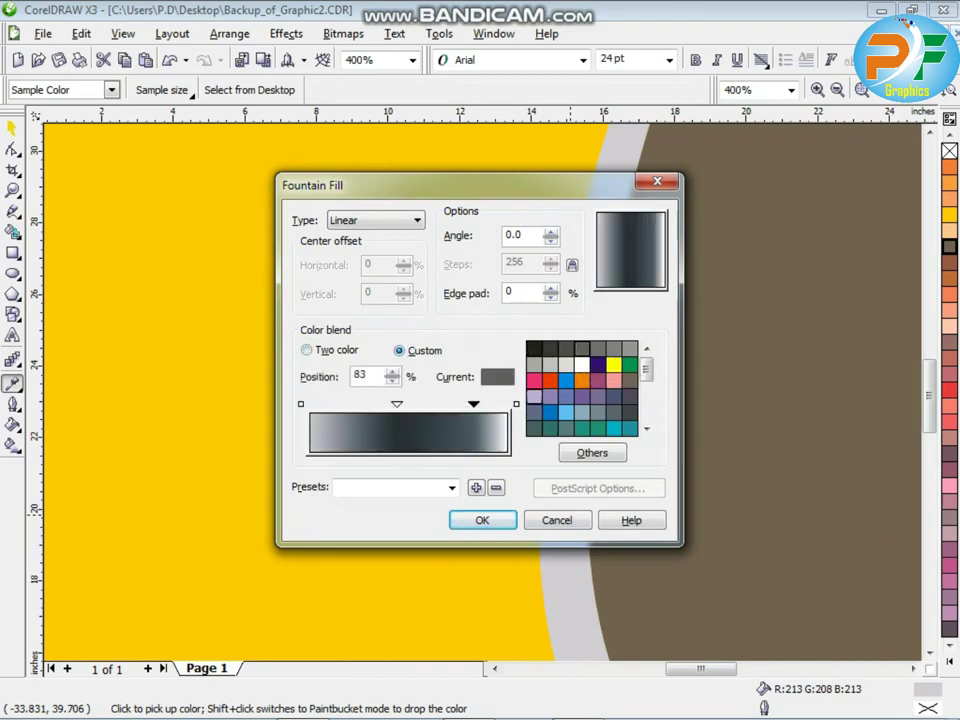
Add light grey at 94% and pale grey at 59% to the border strip's fountain fill and apply it.
double_click(497, 404)
left_click(629, 348)
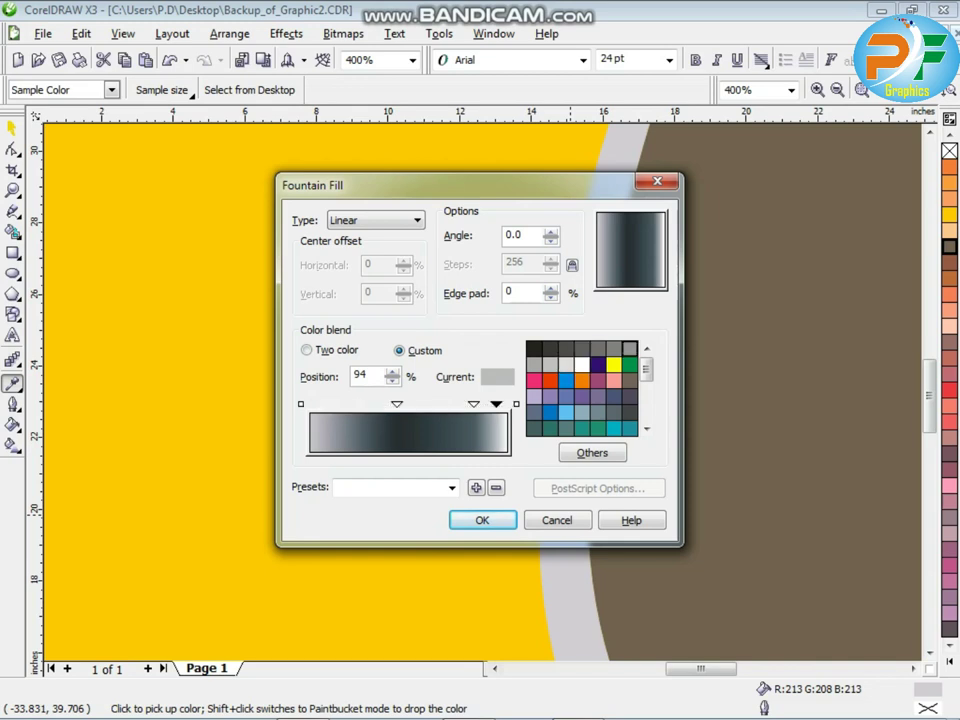
double_click(427, 404)
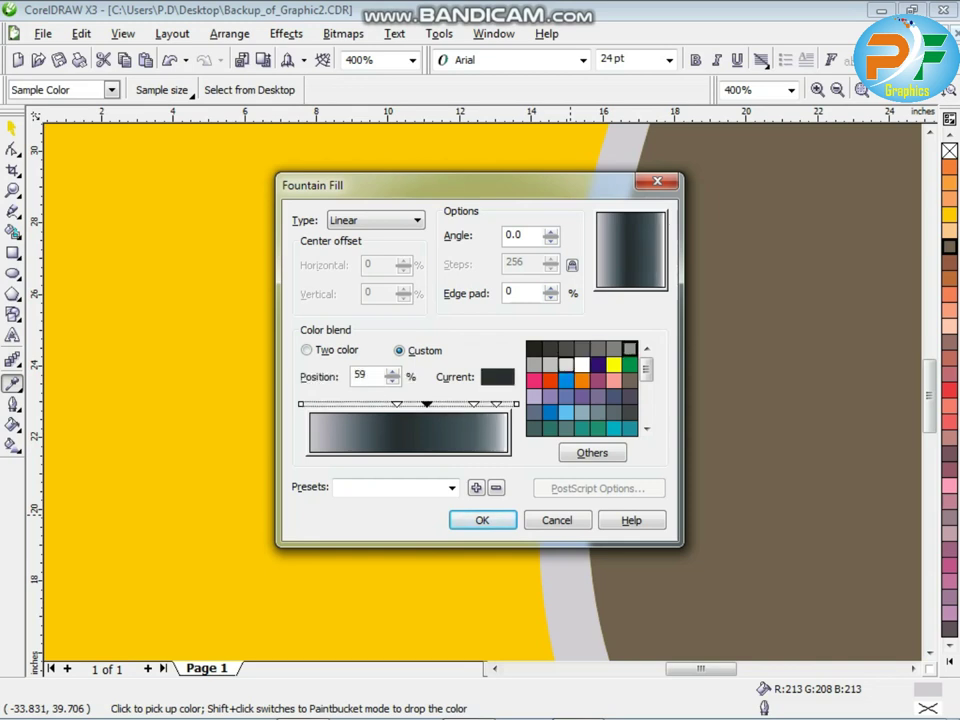
left_click(566, 363)
left_click(450, 404)
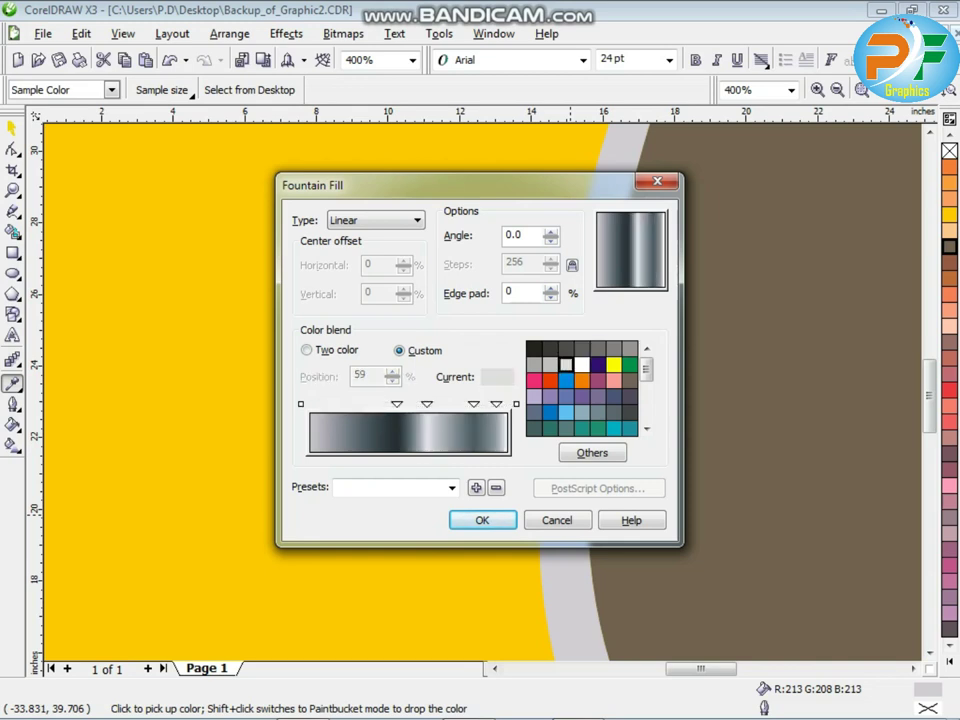
left_click(483, 520)
left_click(12, 128)
scroll(581, 410, "down", 2)
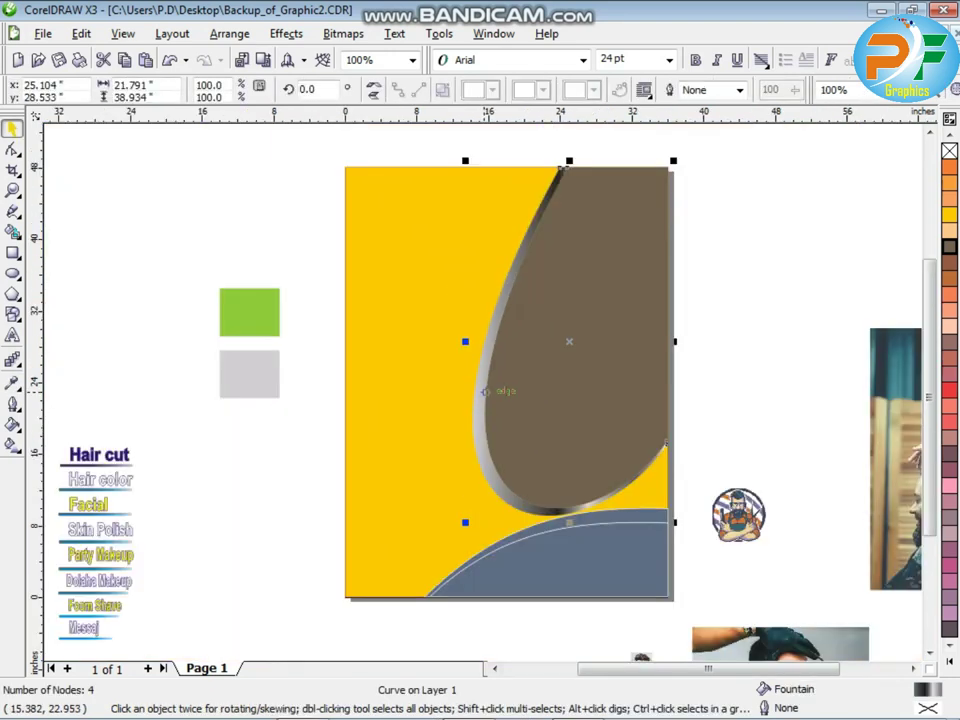
left_click(12, 404)
left_click(94, 414)
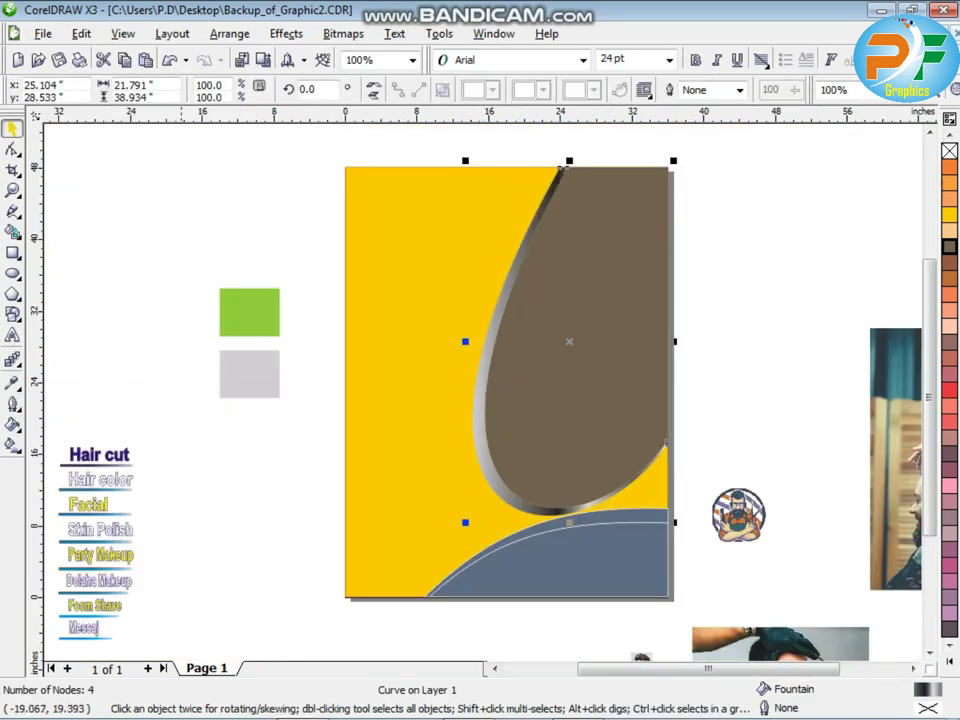
left_click(176, 424)
Fill the inner arc shape at the bottom of the page with pink.
left_click(592, 570)
scroll(592, 570, "up", 1)
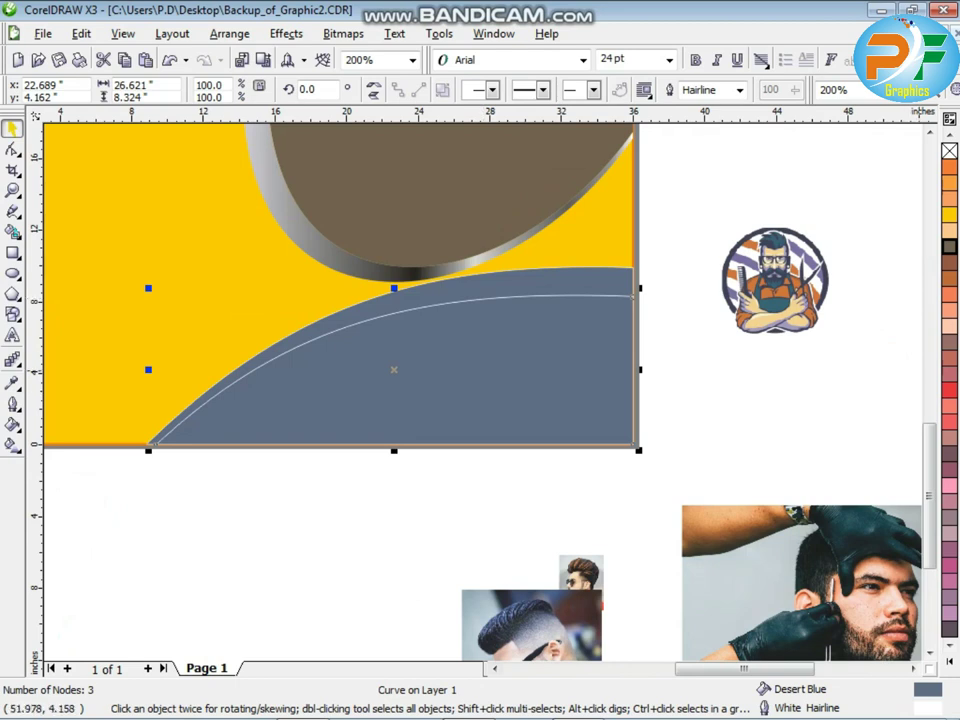
left_click(950, 279)
left_click(563, 284)
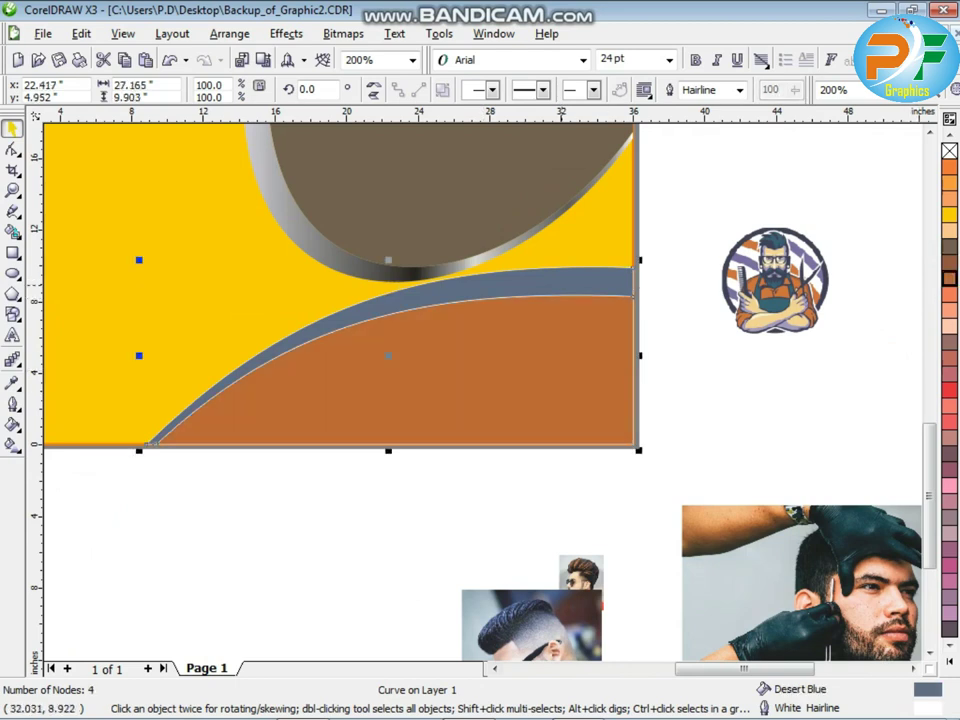
left_click(537, 363)
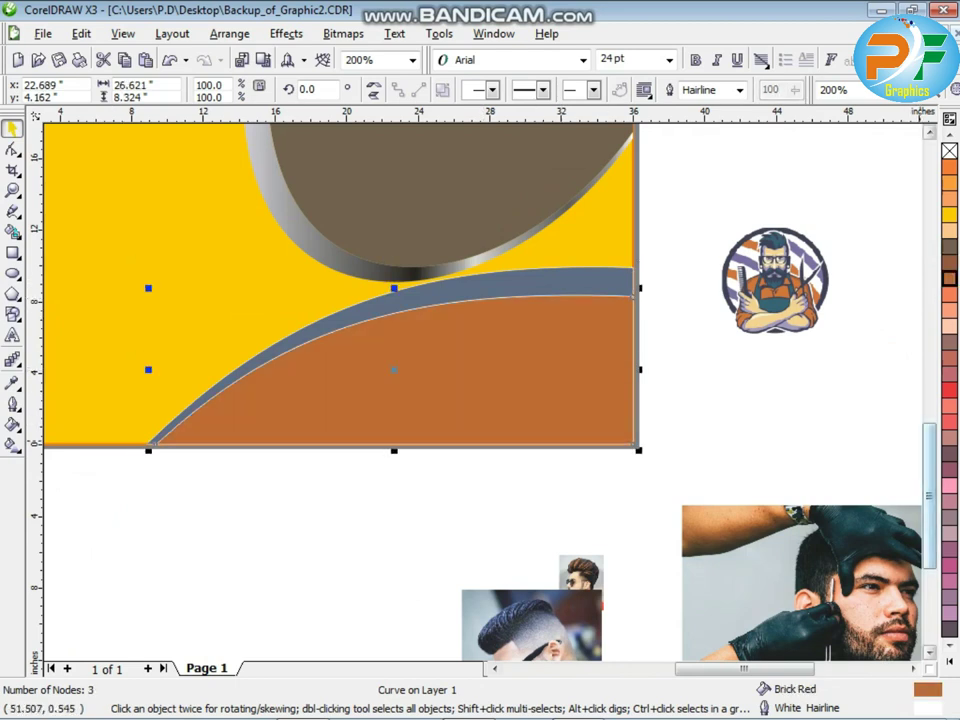
left_click(950, 661)
left_click(913, 390)
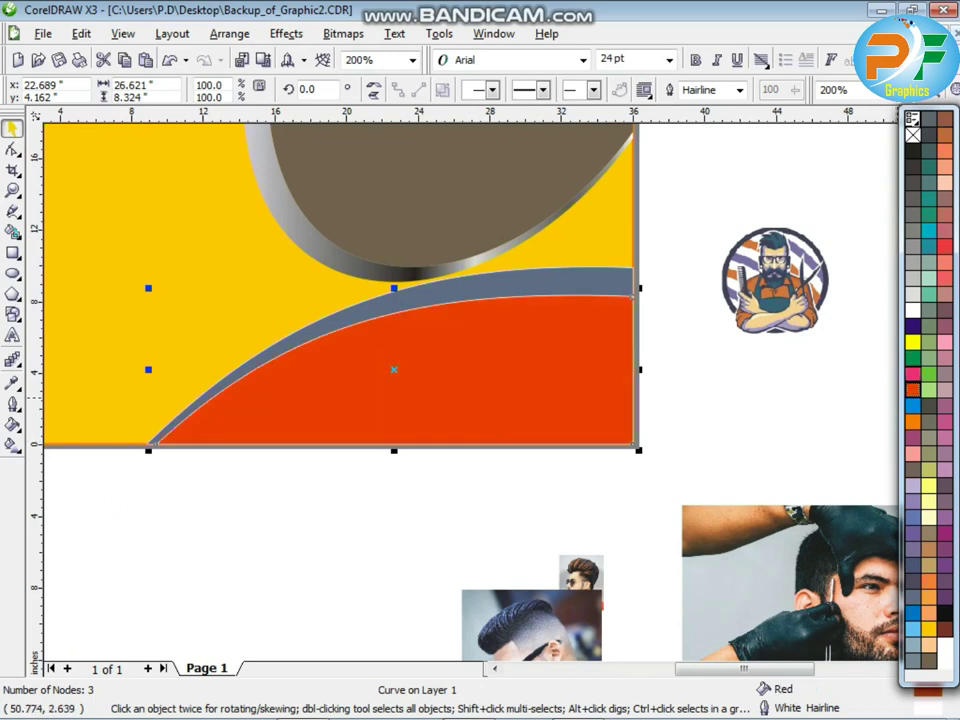
left_click(913, 374)
Fill the lower arc strip white and start a custom linear fountain fill with a dark grey start and black at 45%.
key("Tab")
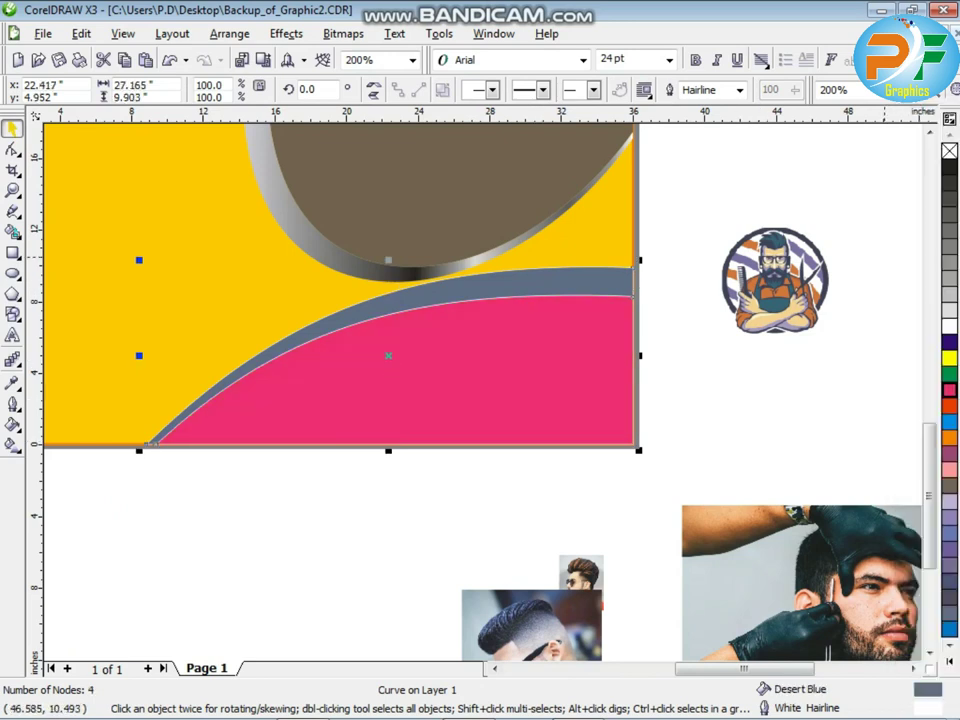
left_click(950, 326)
key("F11")
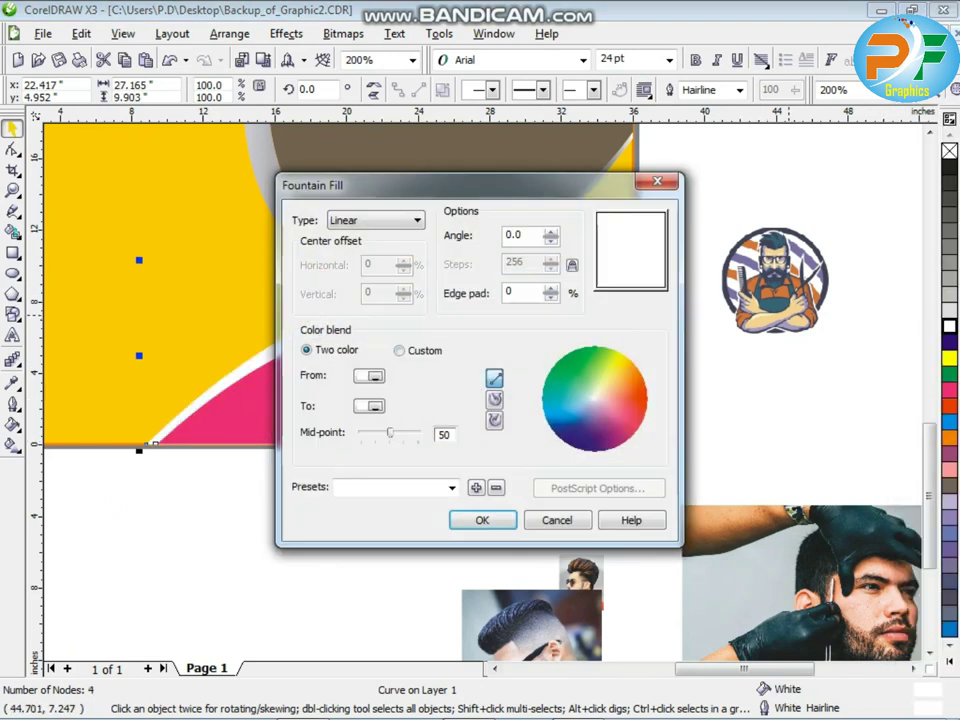
left_click(399, 351)
left_click(550, 349)
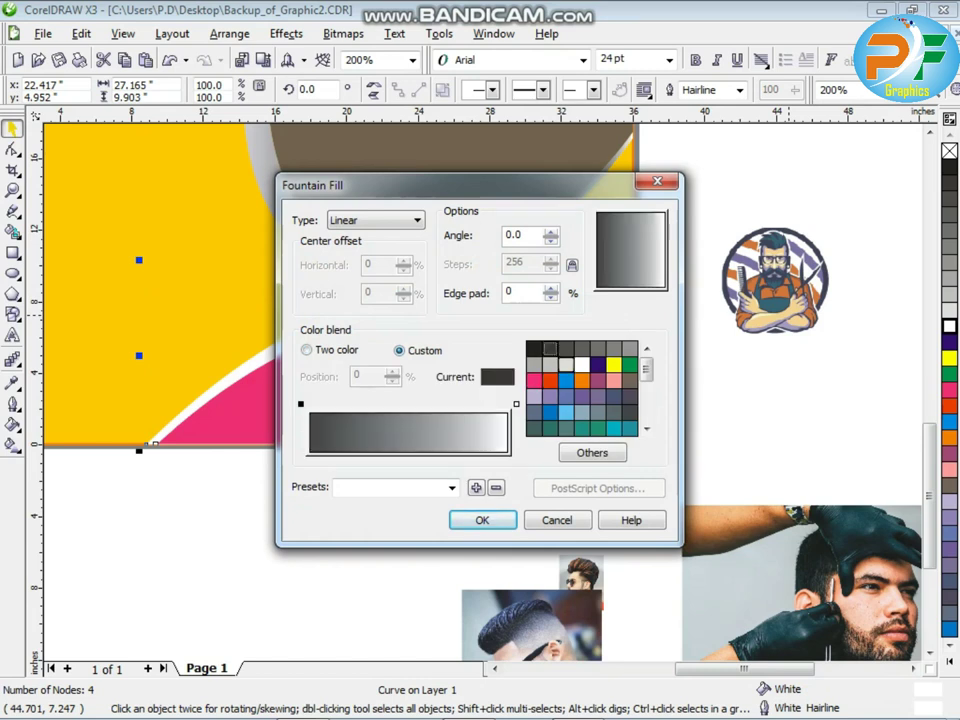
double_click(399, 407)
left_click(534, 349)
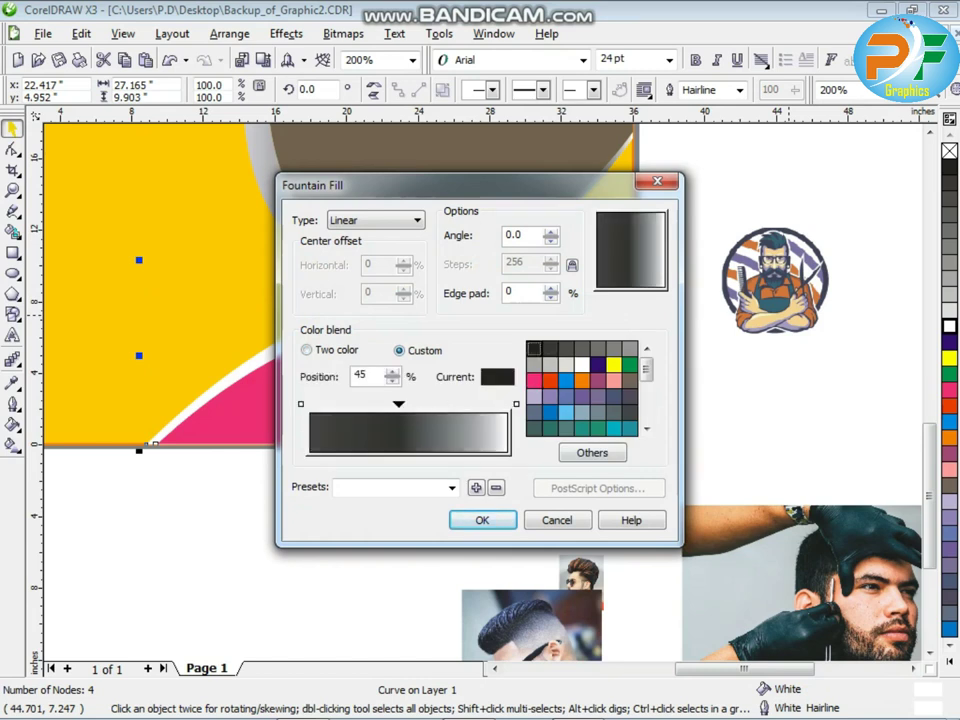
Add grey at 82%, white at 68%, light grey at 95% and pale grey near the start of the arc strip's fountain fill, and apply it.
double_click(472, 407)
left_click(598, 349)
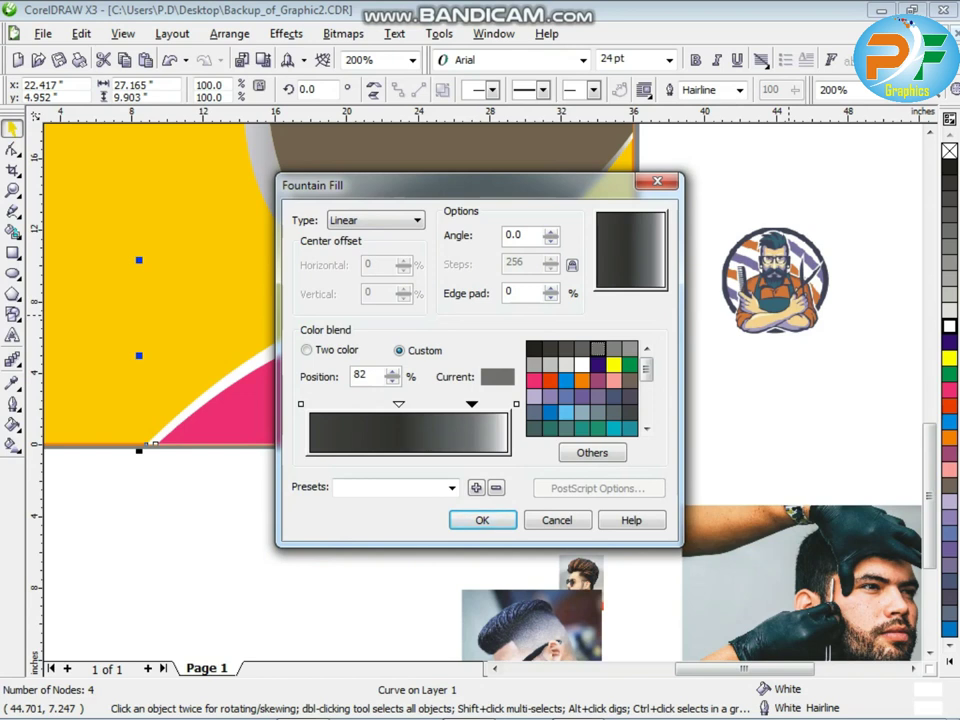
double_click(349, 407)
left_click(566, 365)
double_click(445, 407)
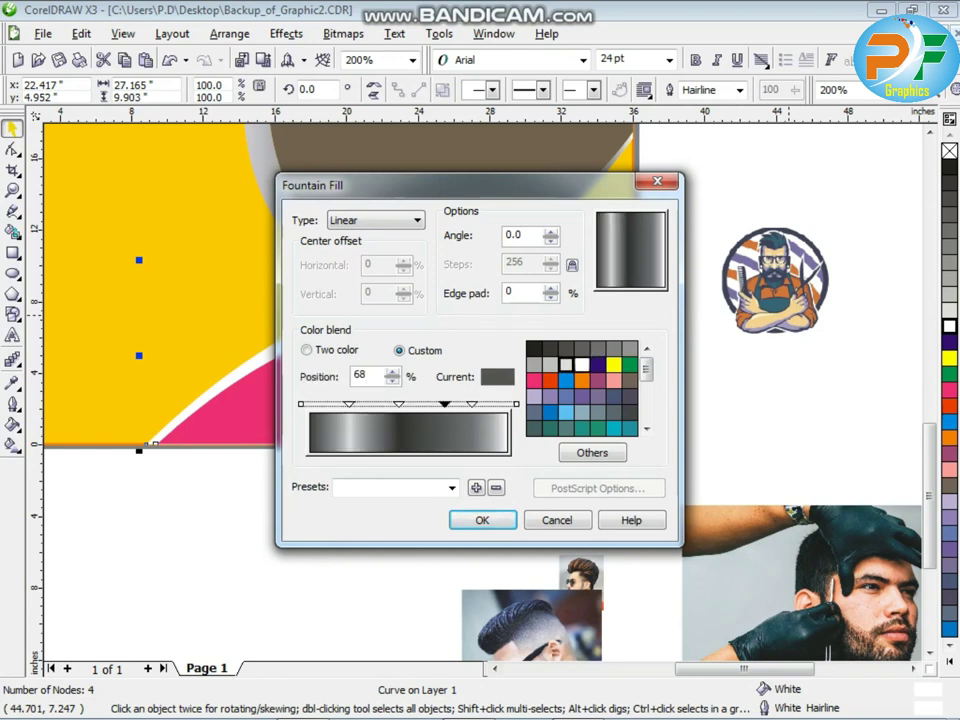
double_click(498, 404)
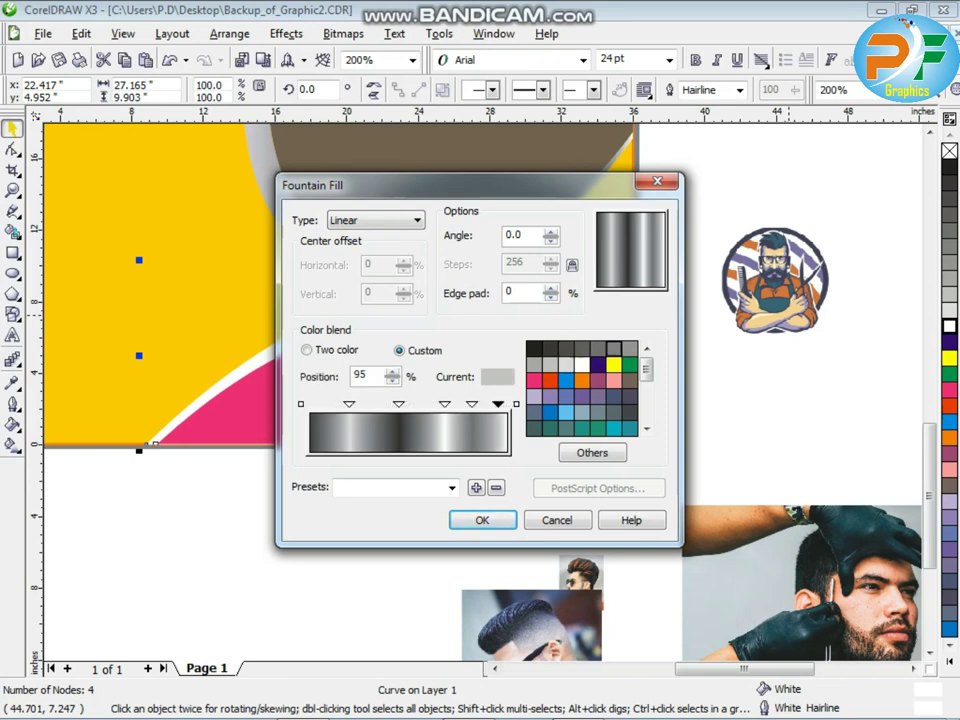
left_click(482, 520)
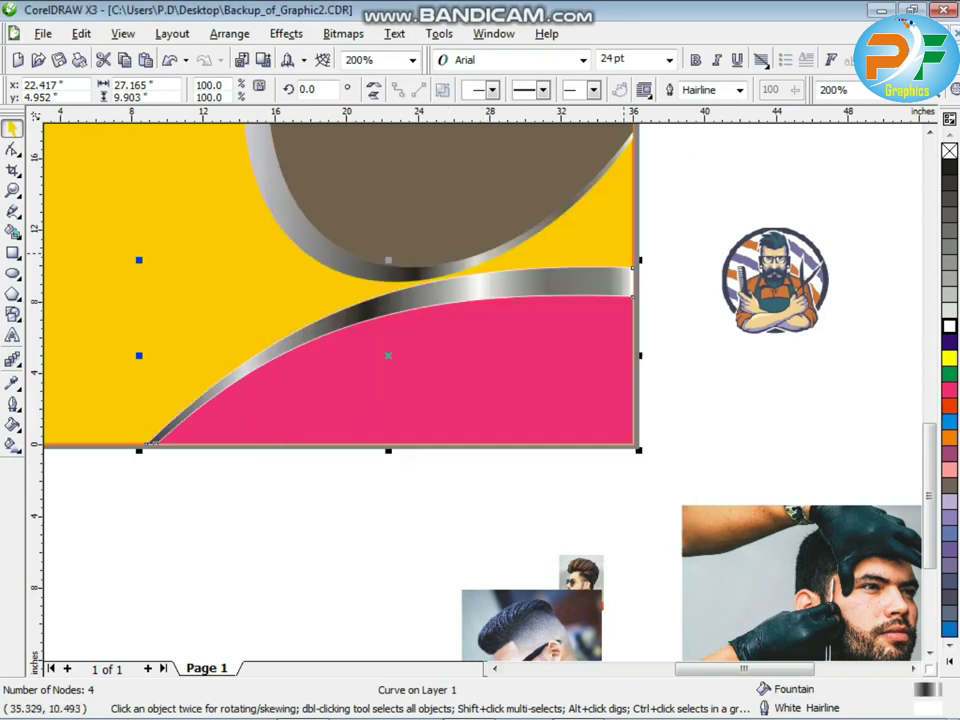
Stretch the lower arc strip and the pink shape together upward to about 11.85 inches high.
left_click(357, 328, "shift")
scroll(357, 328, "down", 1)
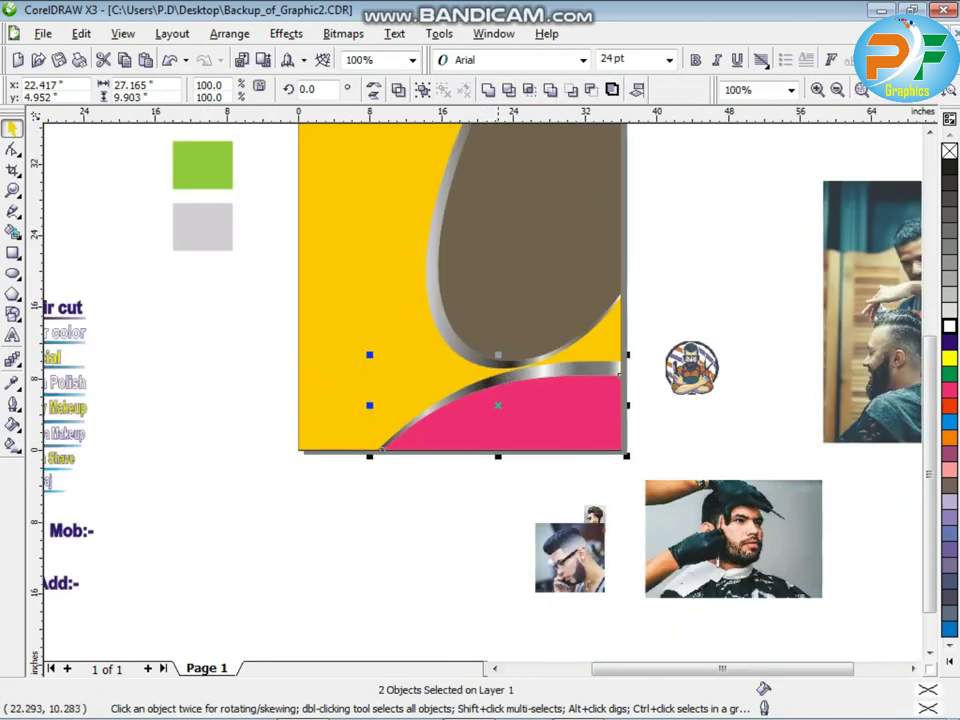
left_click_drag(500, 354, 497, 337)
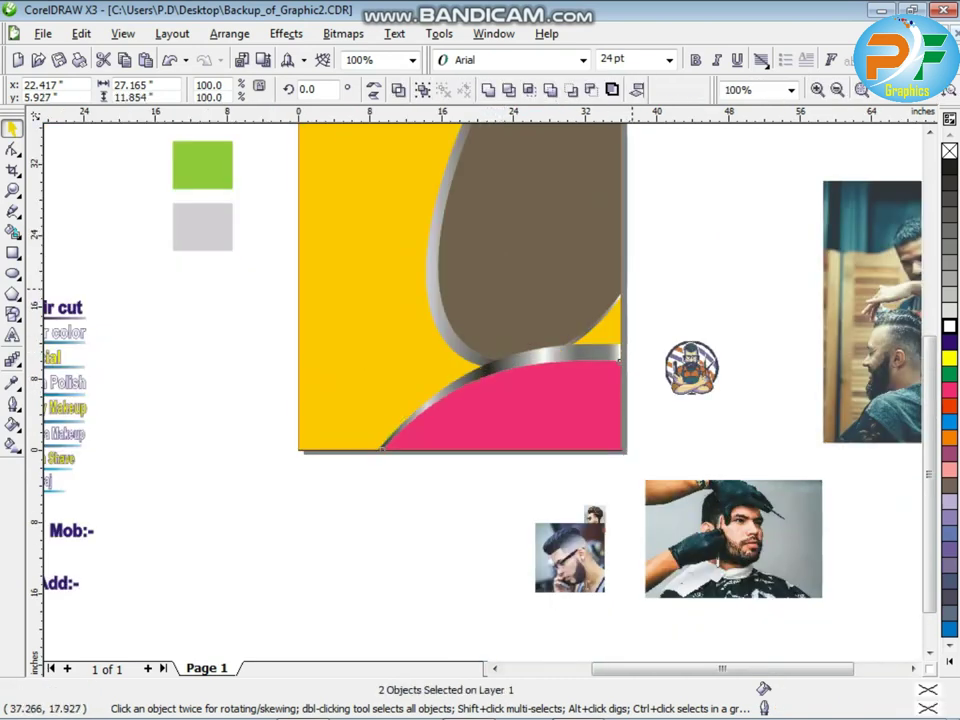
left_click(632, 292)
Enlarge the tall barber photo to about 27.1 by 40.6 inches and PowerClip it inside the brown teardrop shape.
key("F3")
left_click(574, 306)
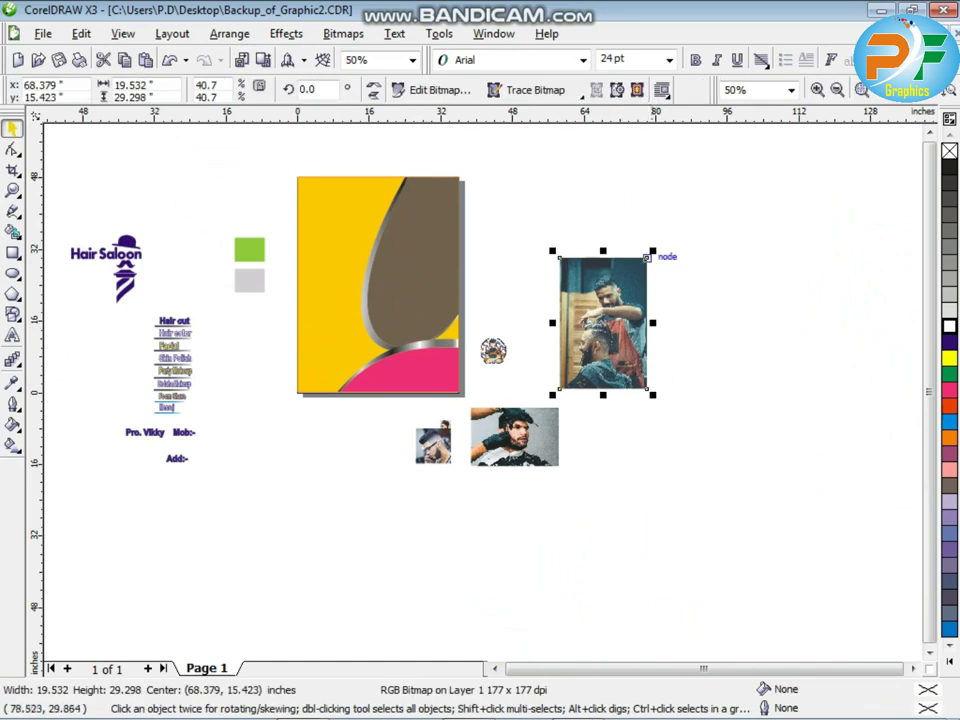
left_click_drag(652, 259, 672, 231)
left_click(286, 33)
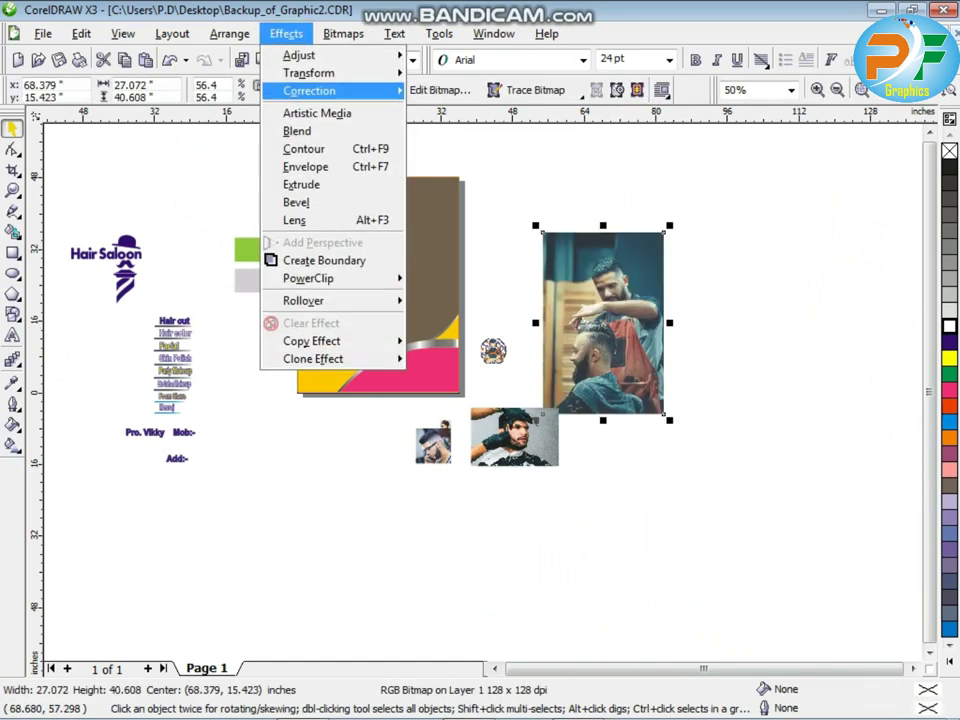
mouse_move(340, 278)
left_click(433, 281)
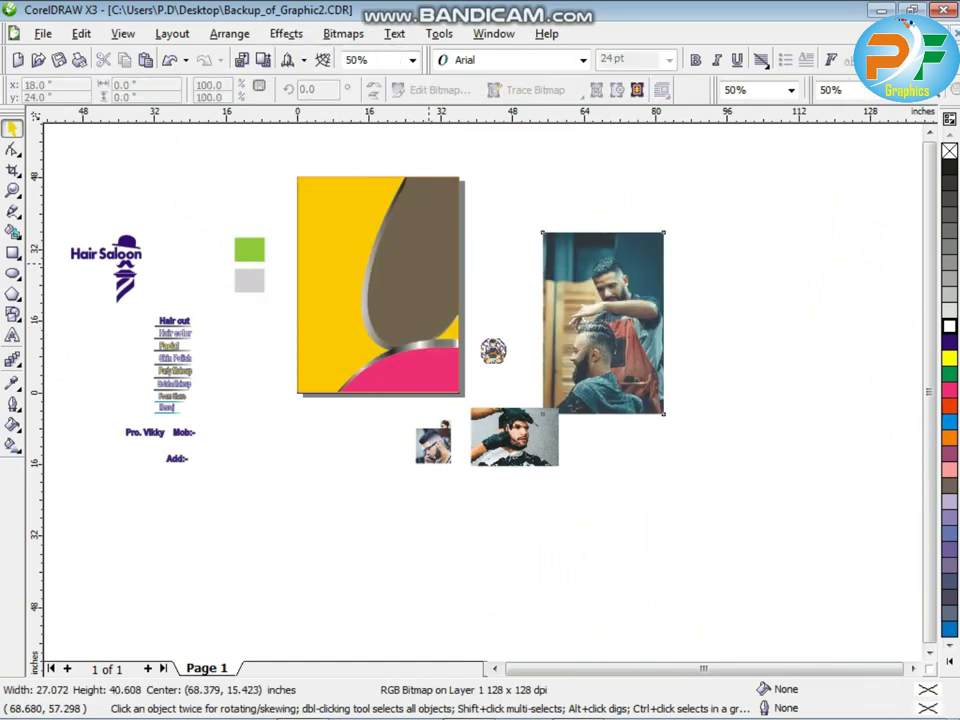
left_click(410, 180)
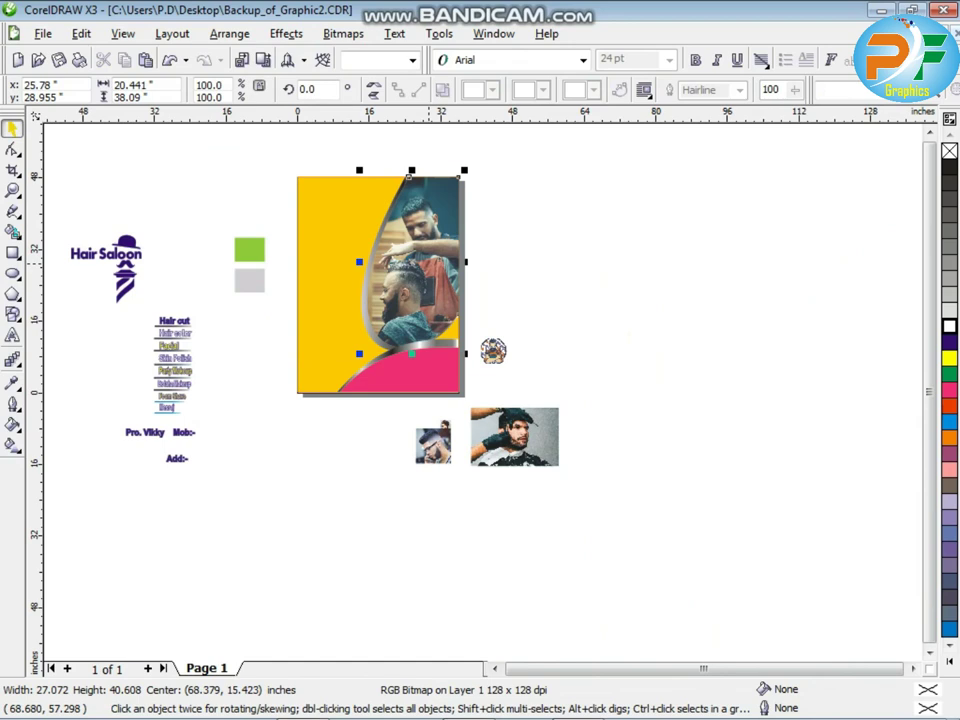
Edit the teardrop's PowerClip contents, scale the barber photo down to about 25.5 by 38.2 inches, and finish editing.
scroll(429, 264, "up", 1)
right_click(490, 336)
left_click(504, 363)
left_click(508, 372)
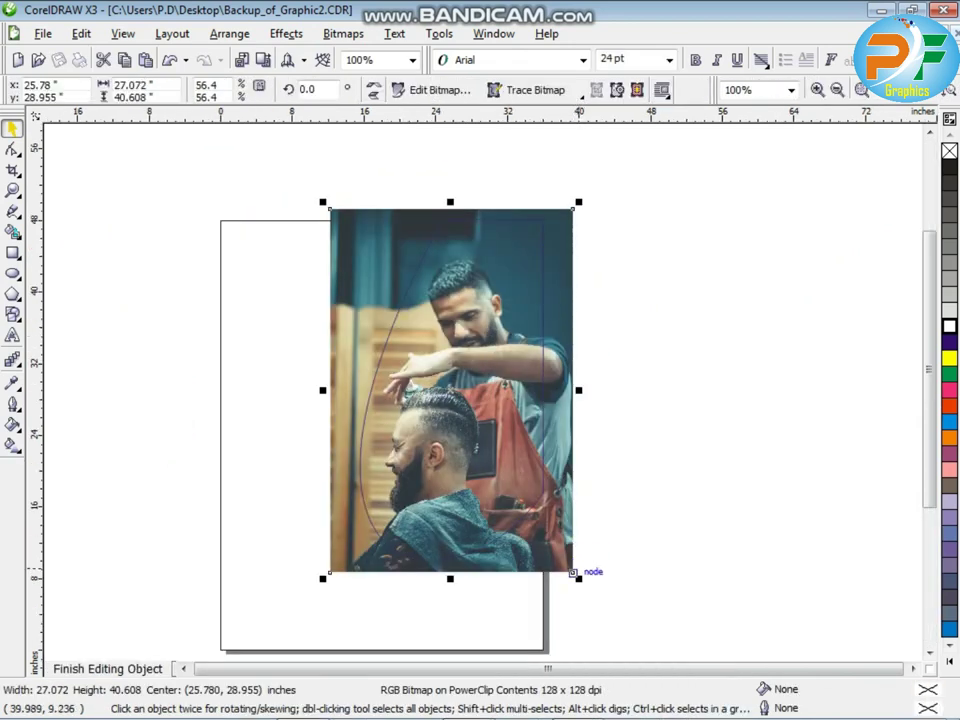
left_click_drag(573, 573, 565, 560)
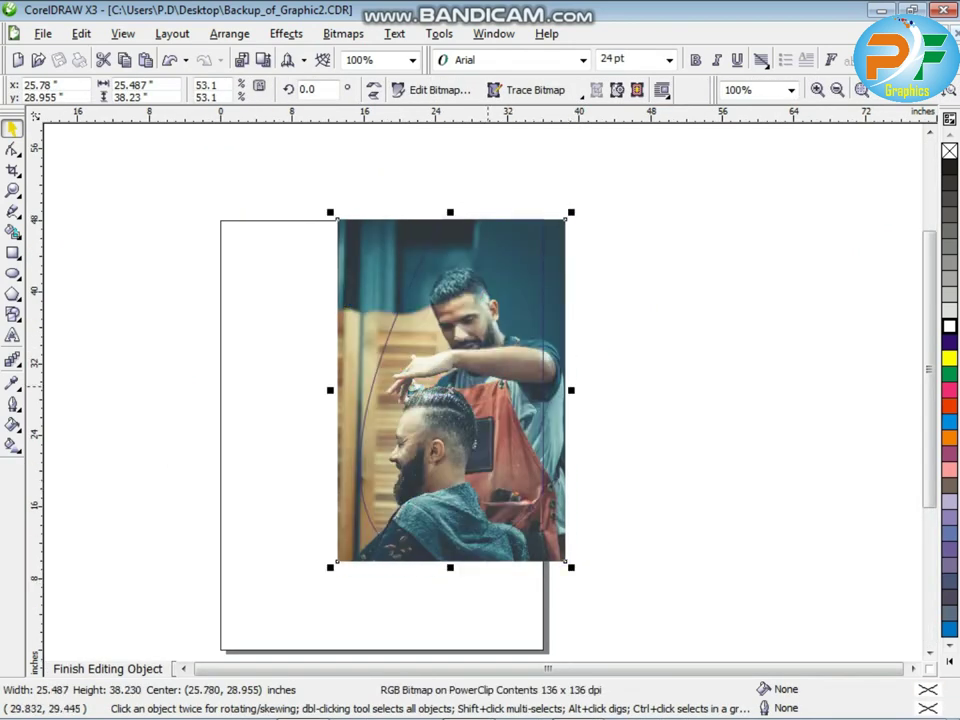
right_click(477, 328)
left_click(540, 375)
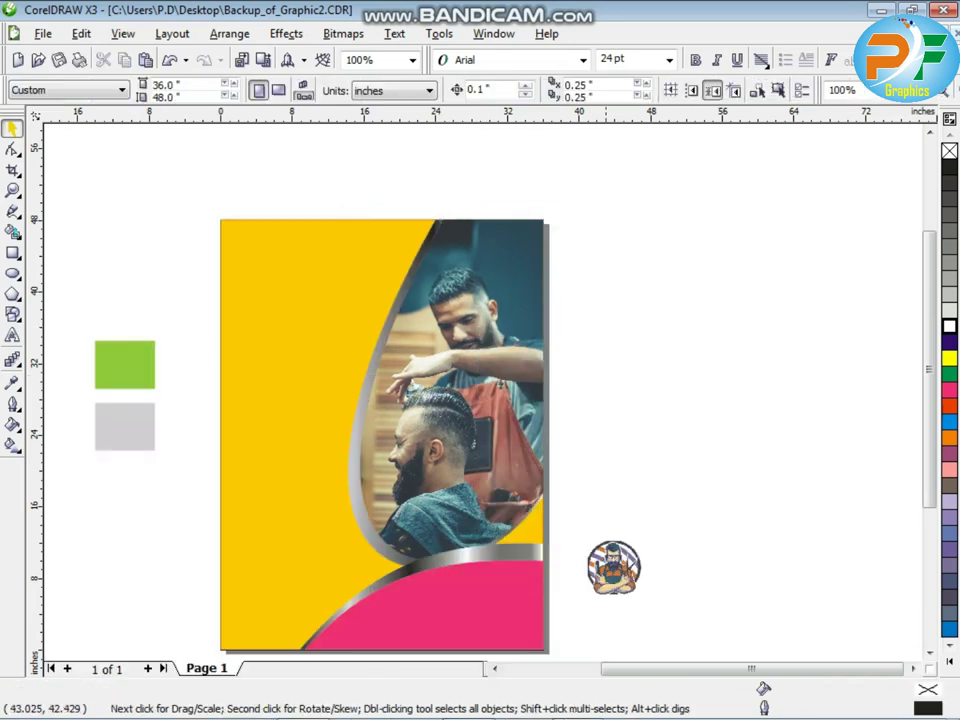
Place the round barber badge over the photo in the banner's top right corner and enlarge it to about 6.3 inches.
scroll(513, 319, "down", 1)
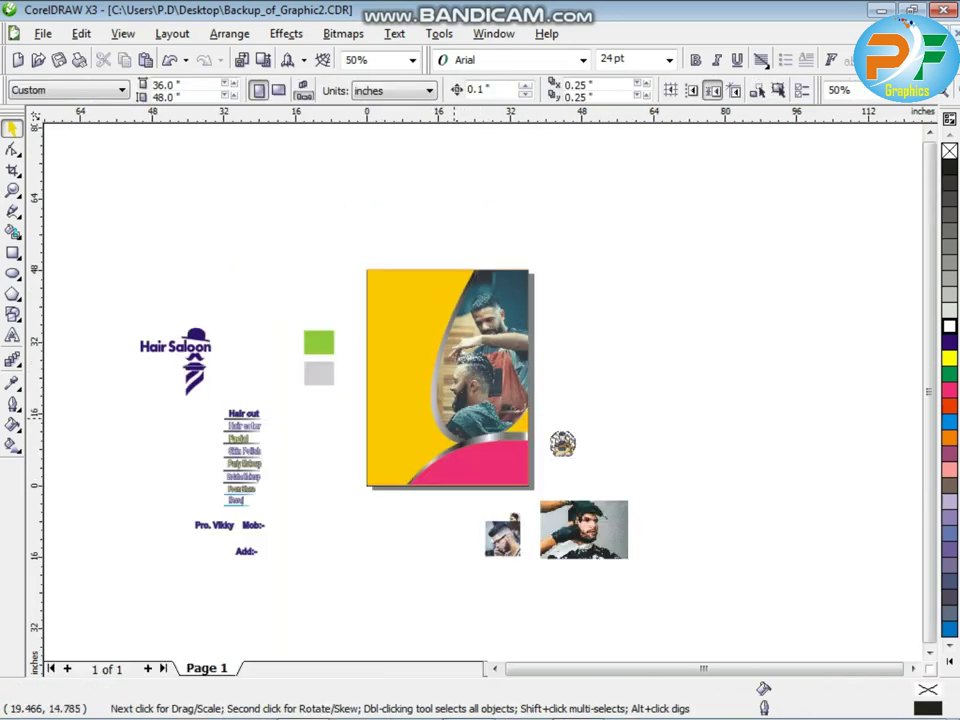
scroll(425, 500, "up", 1)
scroll(476, 370, "down", 1)
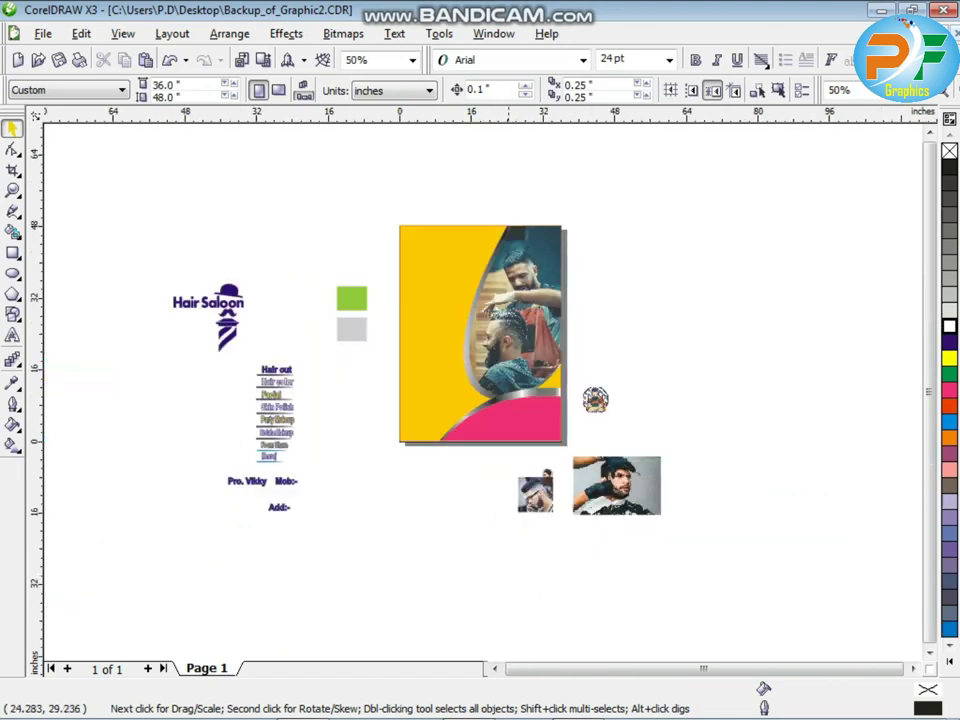
scroll(483, 390, "up", 1)
left_click_drag(641, 604, 553, 299)
scroll(547, 306, "up", 2)
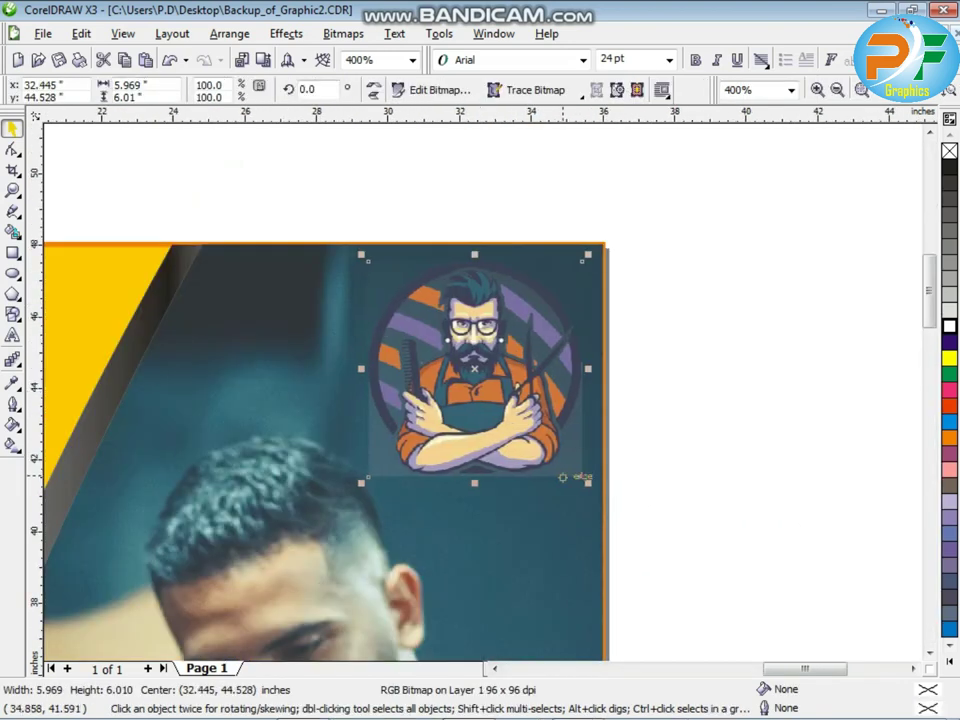
scroll(483, 391, "up", 1)
scroll(484, 391, "down", 1)
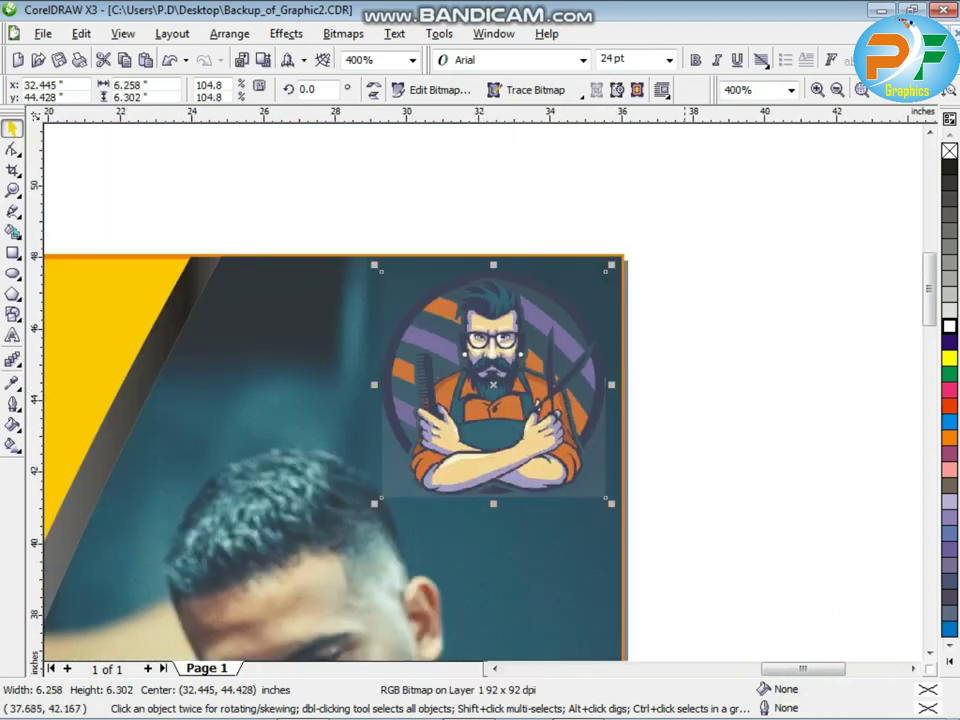
left_click(684, 465)
Move the Hair Saloon logo onto the upper yellow area and enlarge it to about 16.9 inches wide.
scroll(410, 425, "down", 3)
scroll(411, 460, "up", 1)
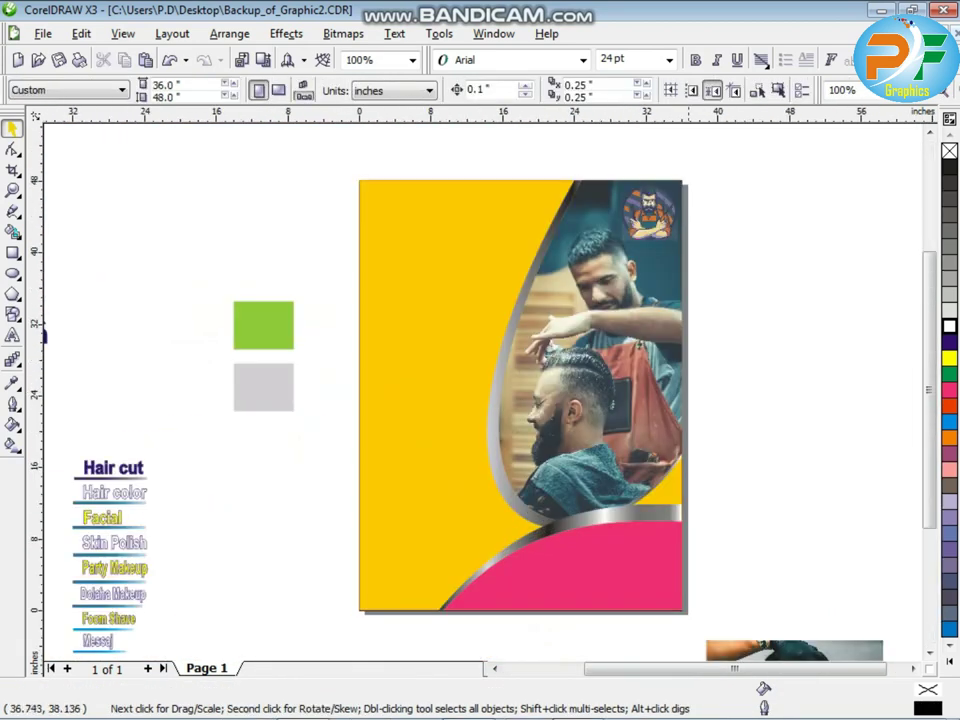
scroll(480, 380, "down", 1)
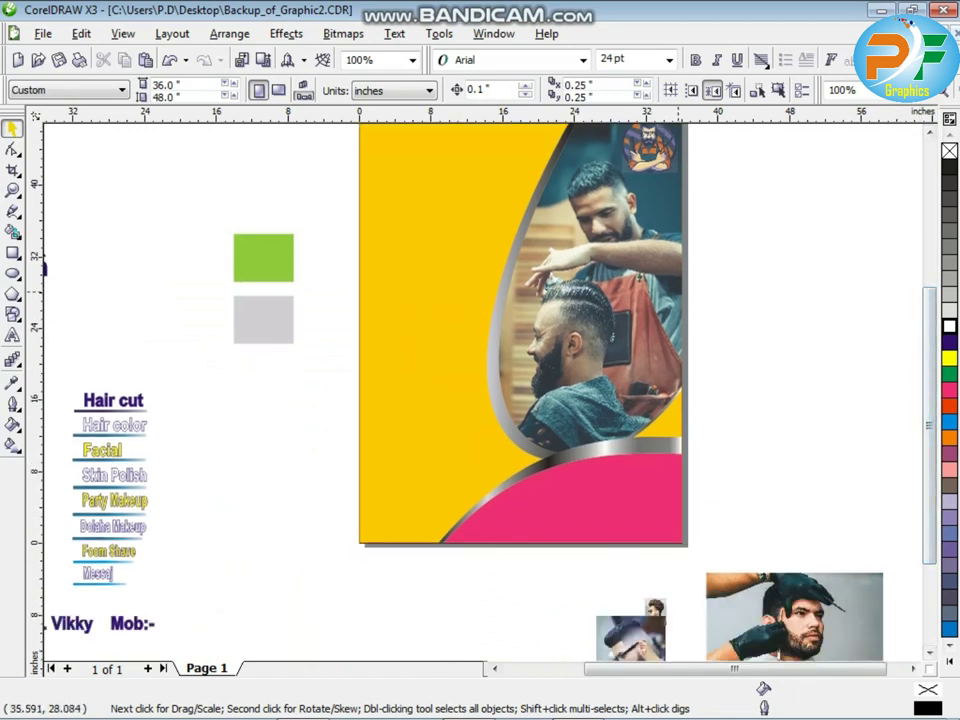
scroll(411, 461, "down", 1)
left_click_drag(150, 320, 237, 424)
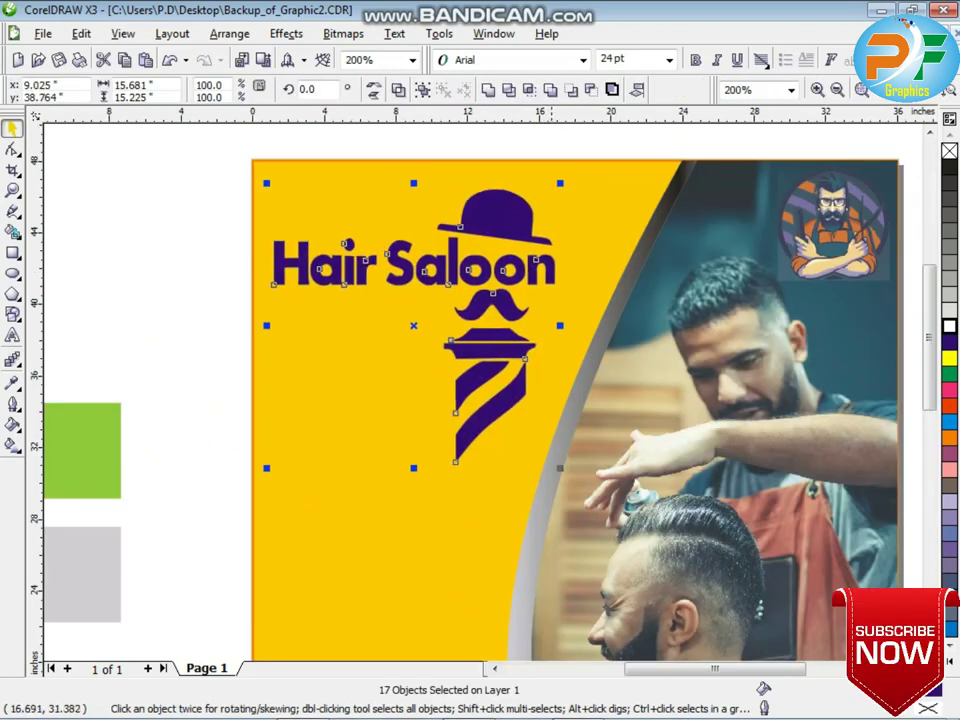
left_click_drag(559, 468, 571, 489)
left_click(205, 198)
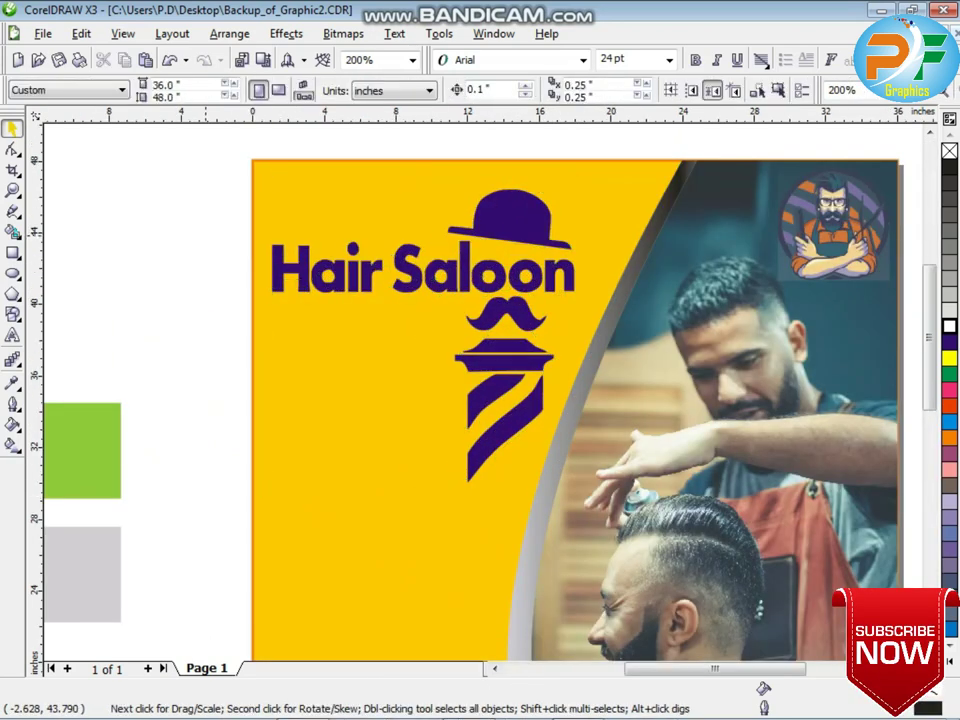
Fill the Hair Saloon lettering with orange-red and the barber pole below it with bright blue.
left_click_drag(207, 236, 604, 299)
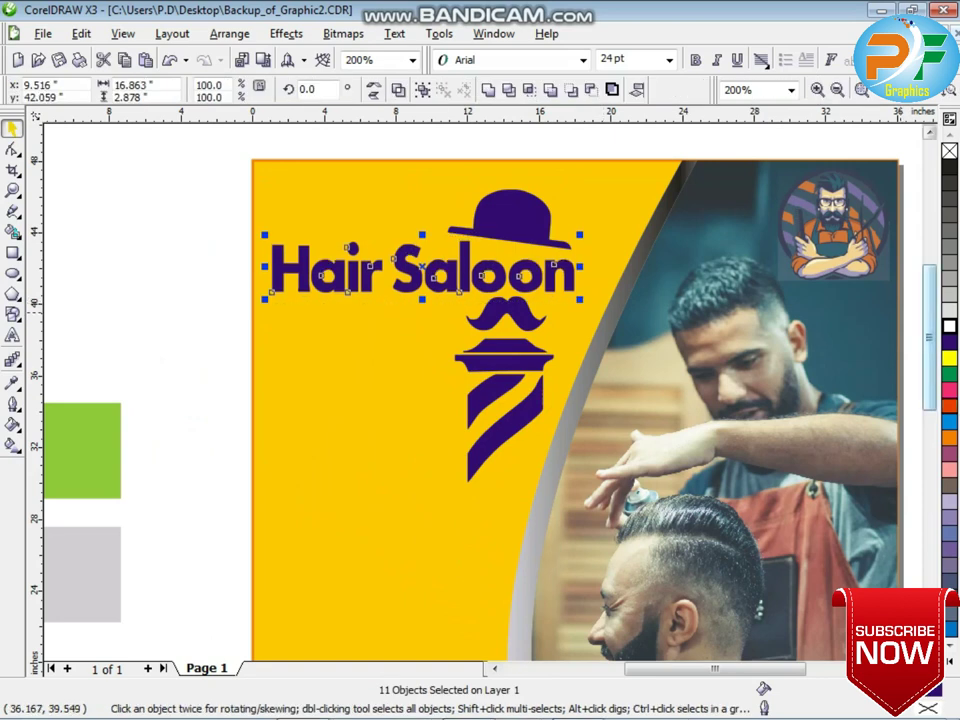
left_click(950, 406)
left_click(195, 312)
left_click_drag(214, 370, 582, 536)
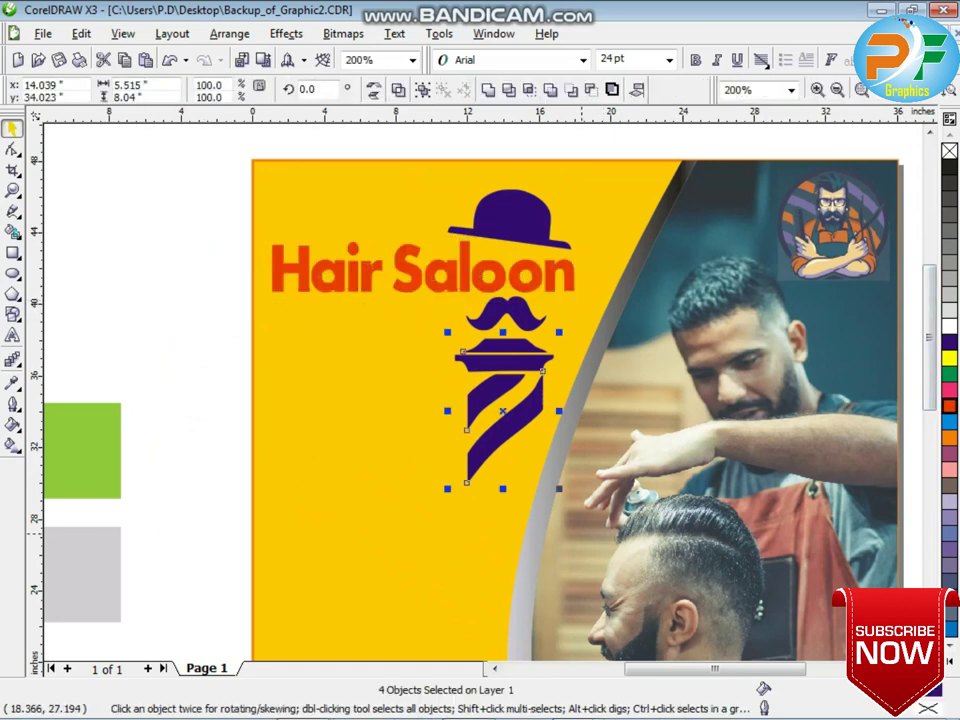
left_click(949, 421)
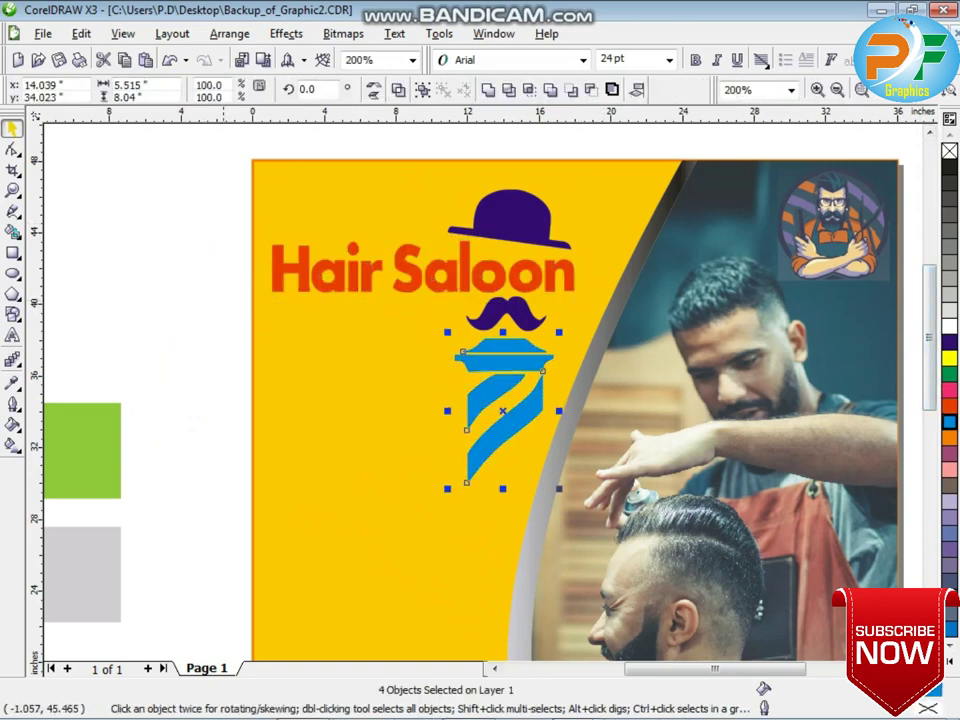
key("Escape")
Group the logo, give it a 40 pt white outline with rounded corners, and nudge it slightly down and left.
left_click_drag(199, 176, 606, 520)
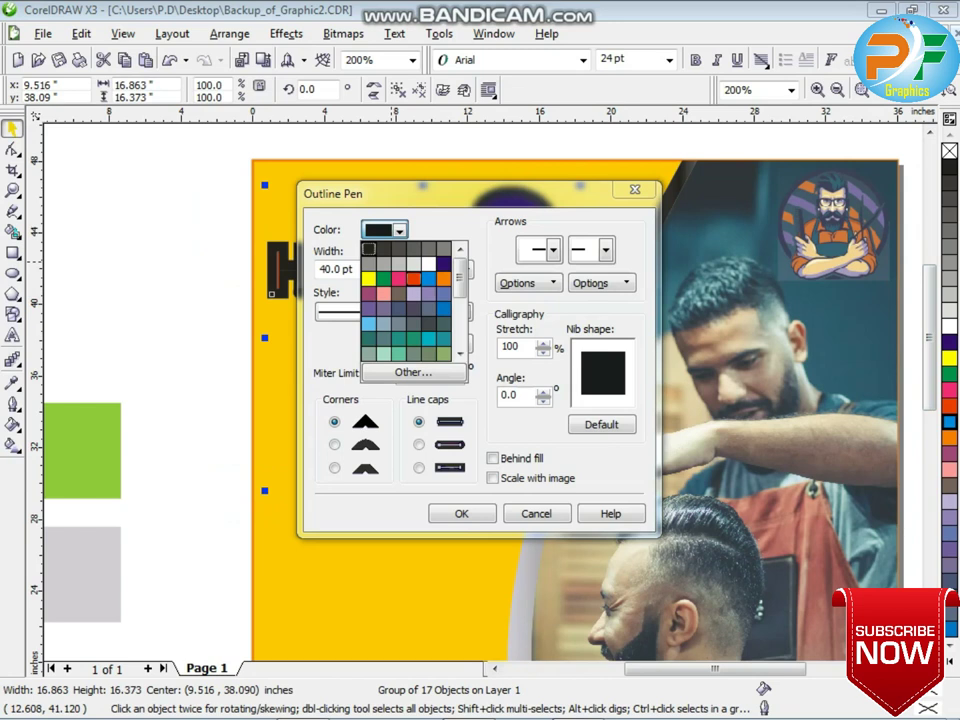
left_click(440, 264)
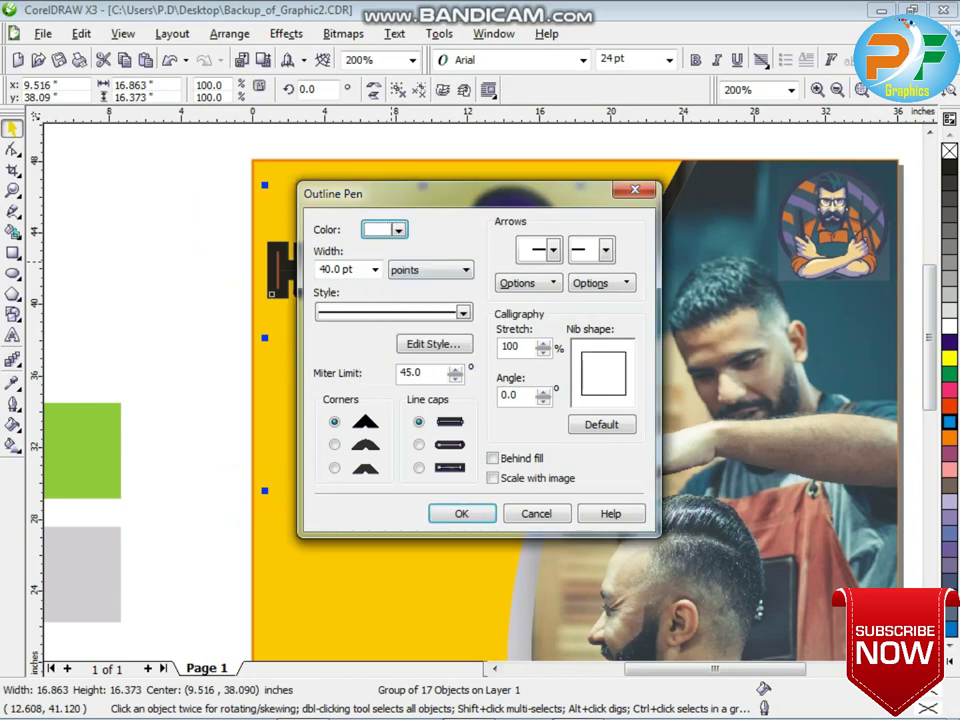
left_click(334, 444)
left_click(461, 513)
key("Down")
key("Down")
key("Down")
key("Down")
key("Down")
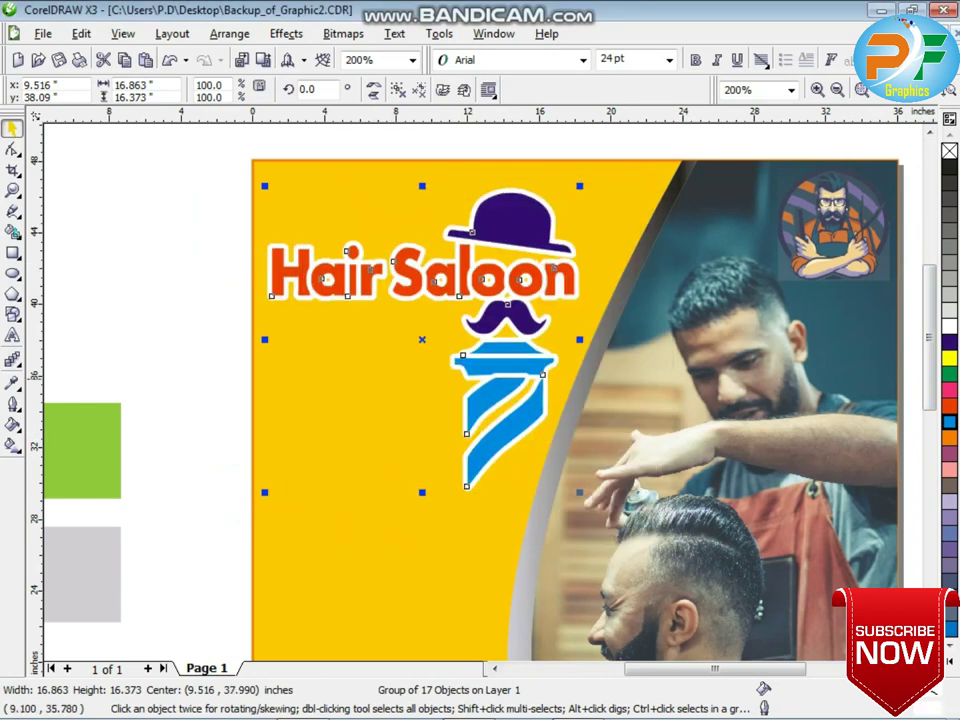
key("Left")
key("Escape")
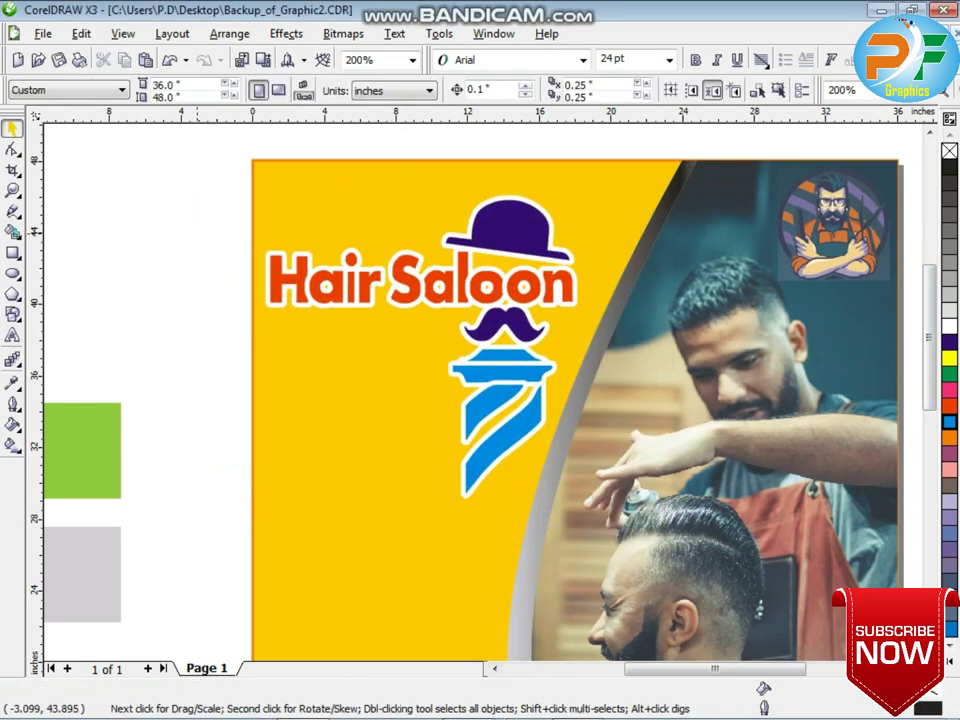
Weld the Hair Saloon letters into one object and regroup the lettering with the hat, moustache and pole.
left_click_drag(199, 231, 606, 321)
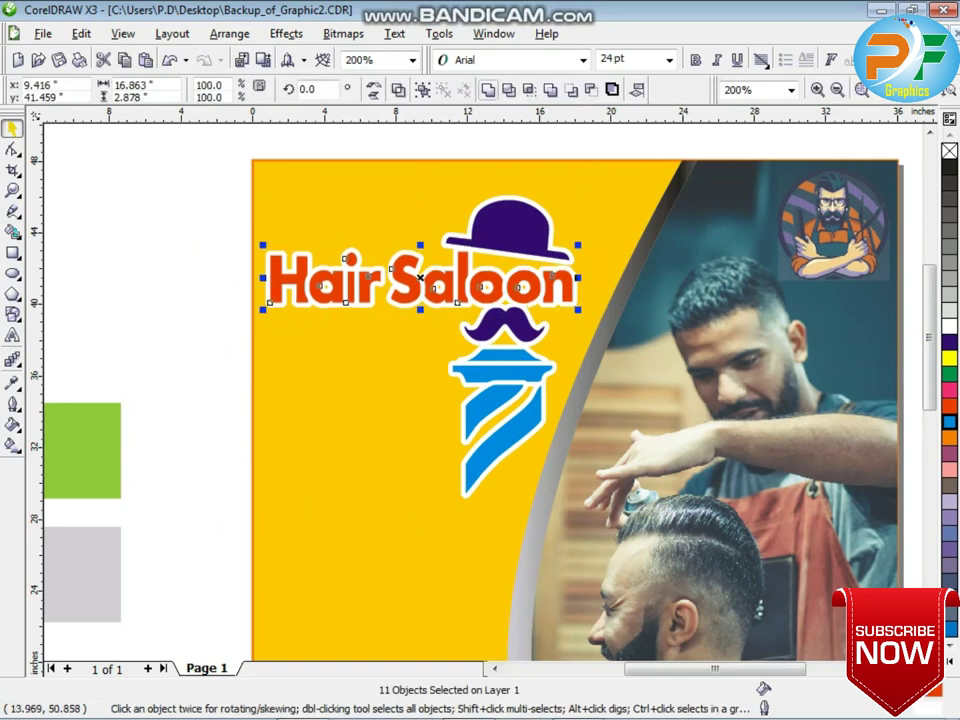
left_click(488, 90)
left_click(222, 207)
left_click(508, 226)
left_click_drag(181, 166, 509, 452)
key("Escape")
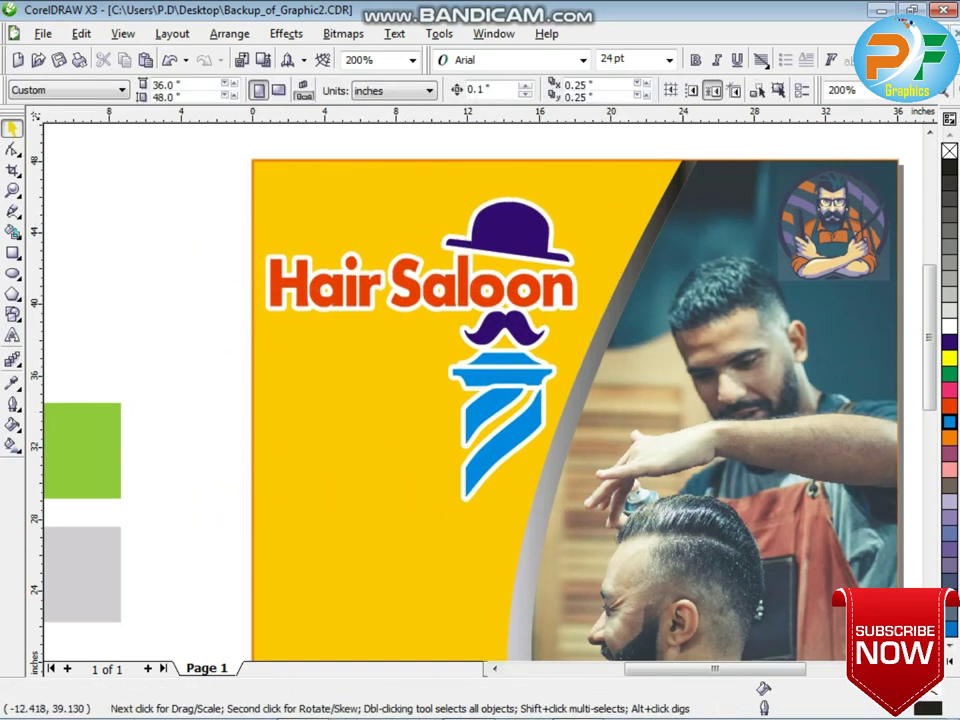
Add the artistic text "Men's" and place it above the Hair Saloon lettering, enlarged to about 9.8 inches wide.
left_click(13, 336)
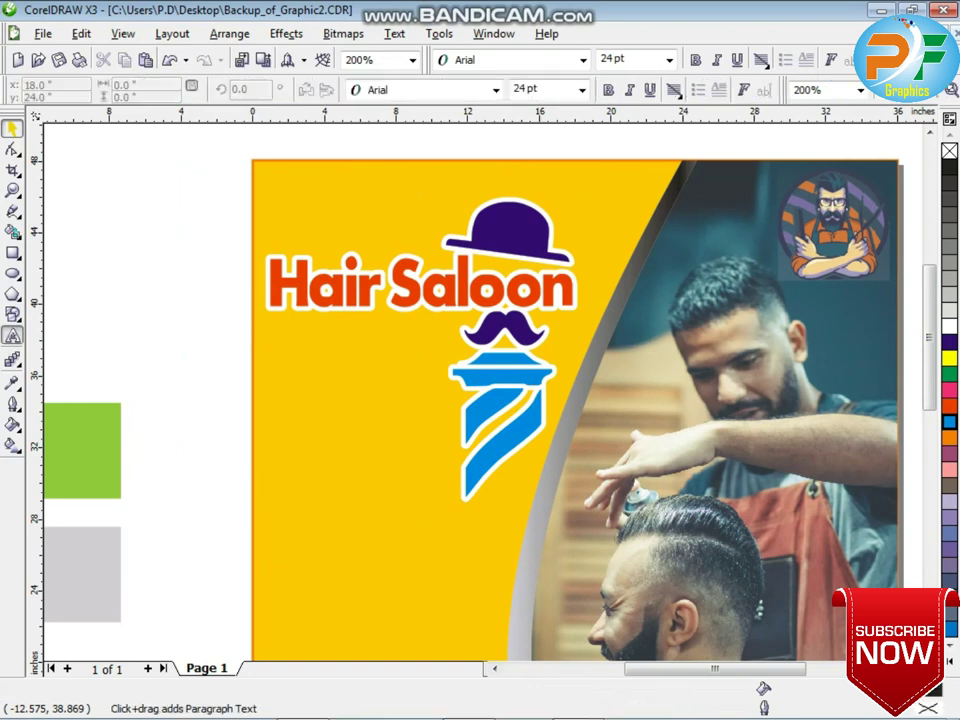
left_click(122, 300)
left_click(12, 128)
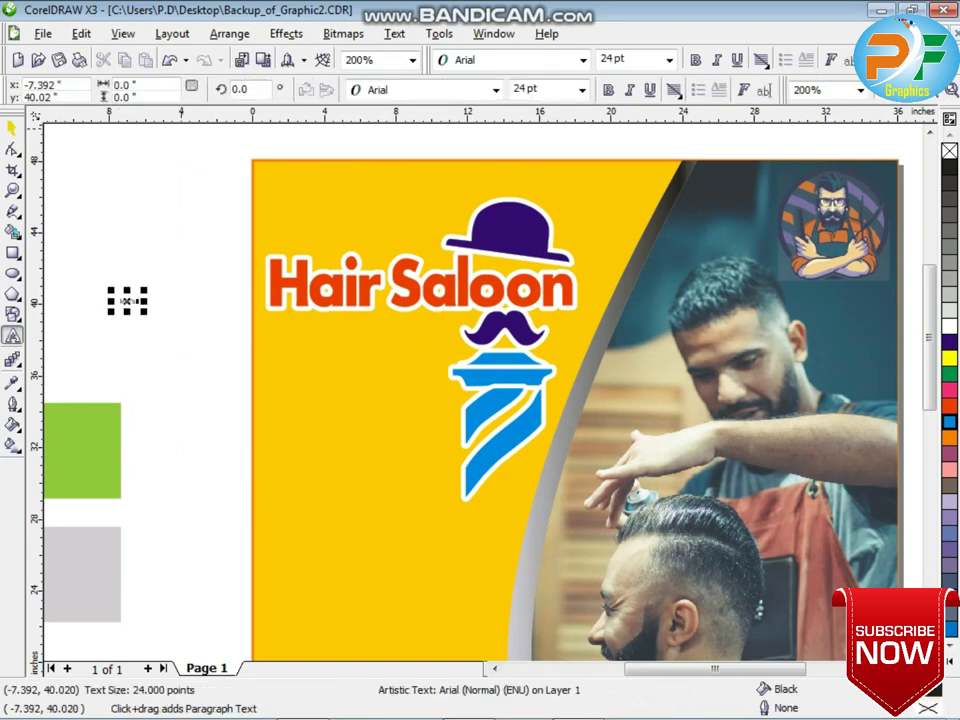
left_click(145, 285)
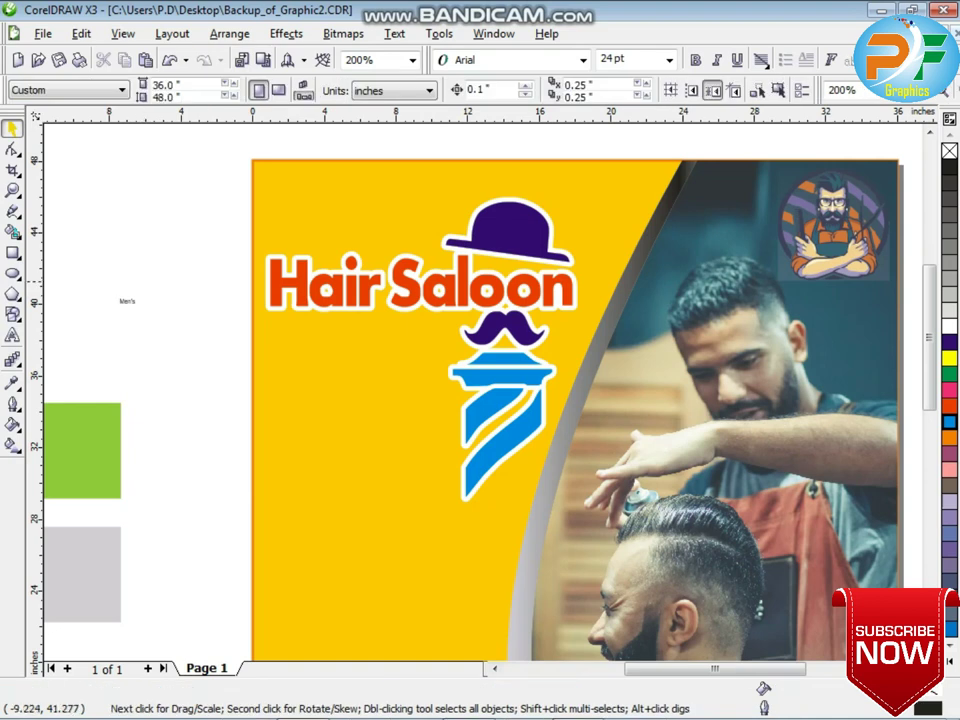
left_click(133, 302)
left_click_drag(145, 291, 313, 233)
left_click_drag(376, 211, 443, 189)
Change the "Men's" text to the Azonix font.
left_click(495, 89)
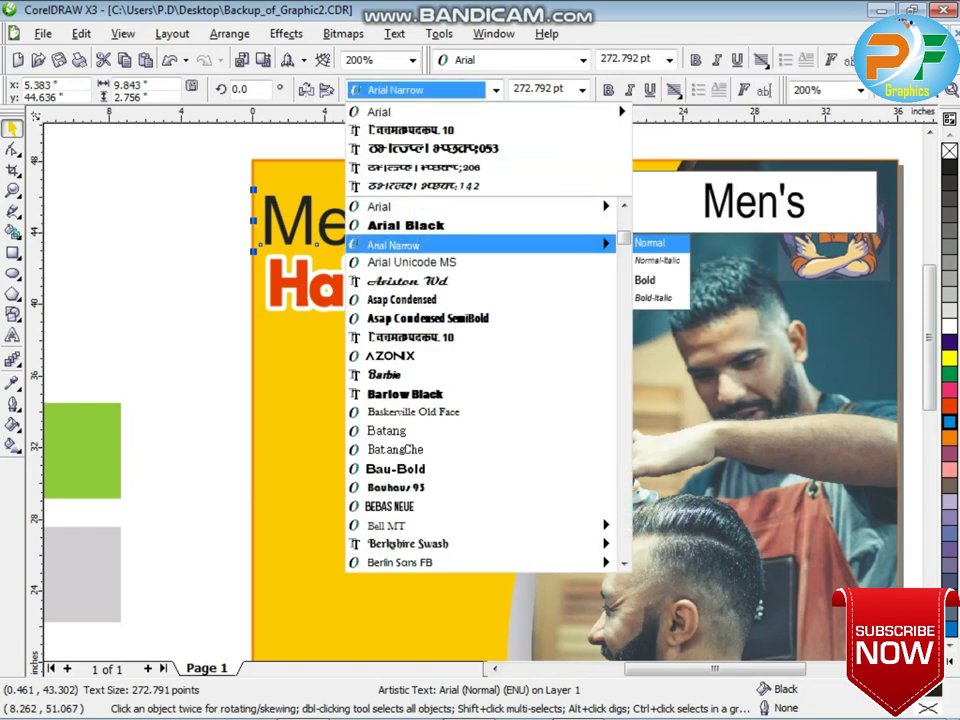
key("Down")
key("Return")
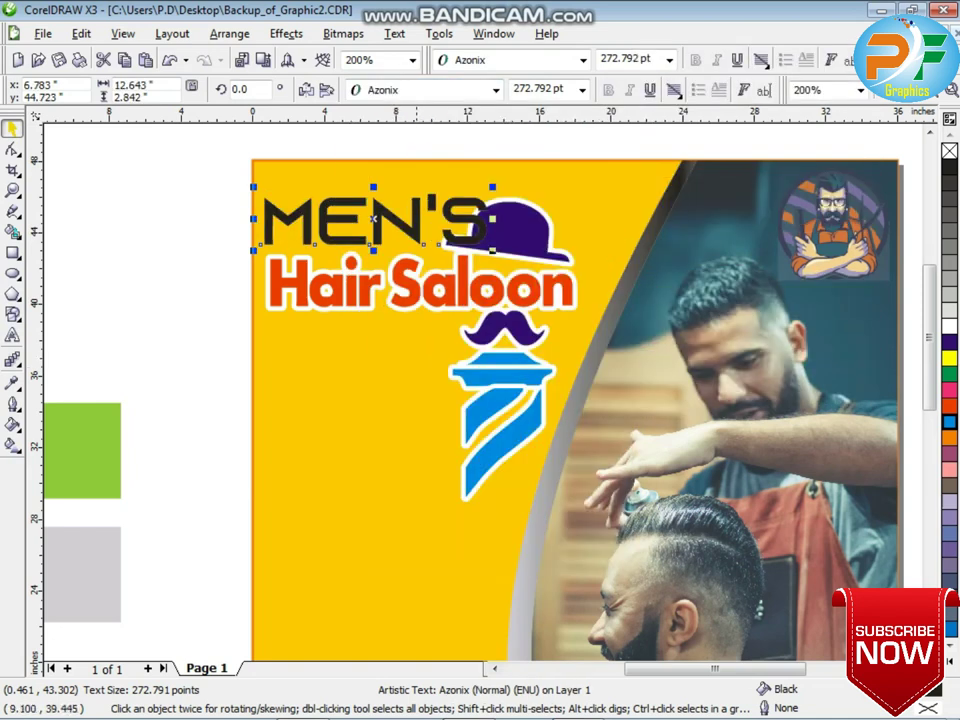
left_click_drag(496, 222, 488, 222)
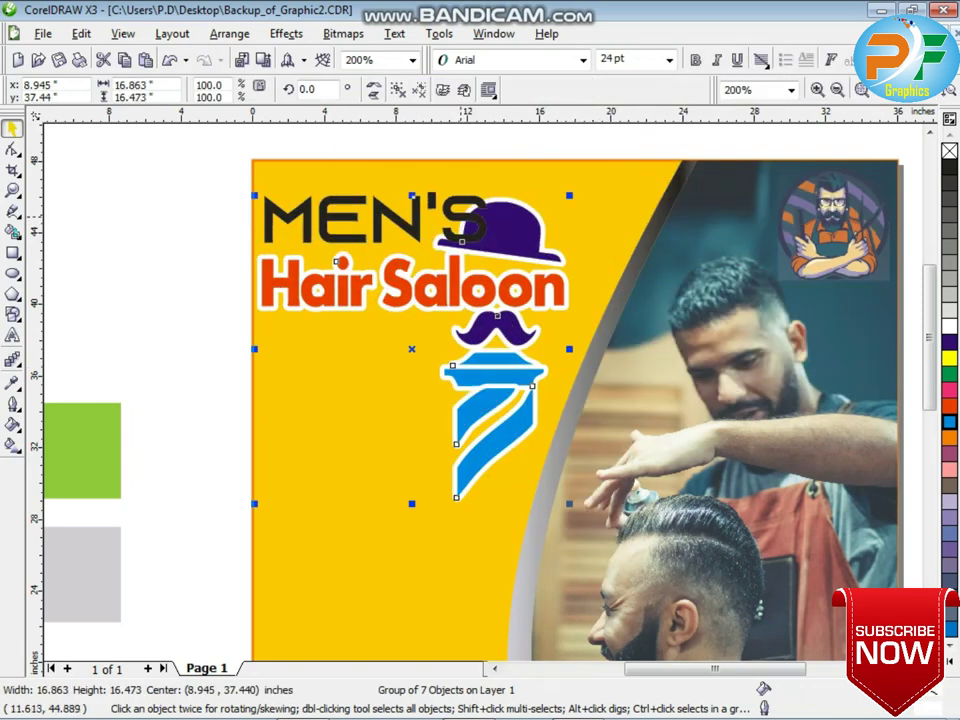
key("x")
key("space")
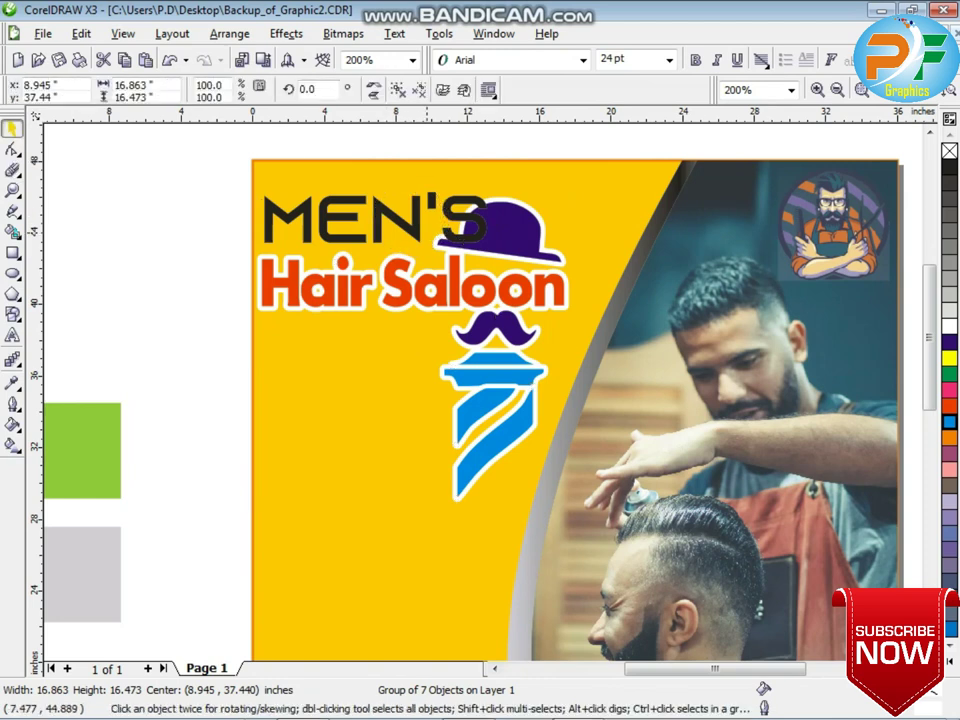
key("ctrl+z")
Resize the MEN'S text to about 10 by 3.27 inches beside the hat and fill it dark blue.
left_click_drag(494, 217, 444, 217)
left_click_drag(350, 186, 350, 178)
Give the MEN'S text a 40 pt white outline placed behind the fill and scaled with the image.
key("F12")
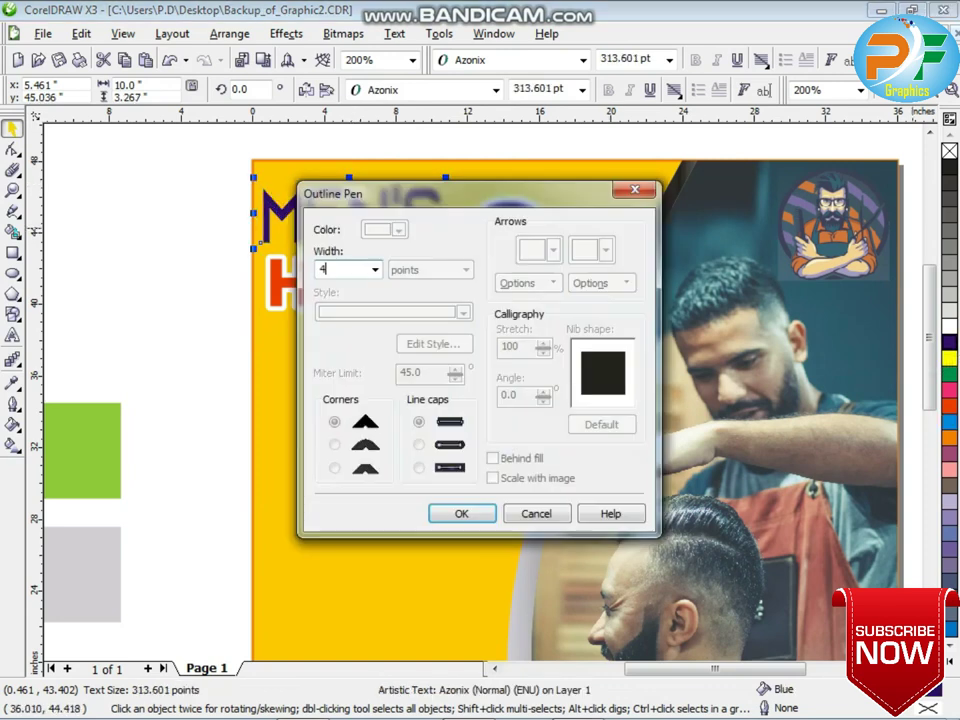
left_click(398, 229)
left_click(428, 263)
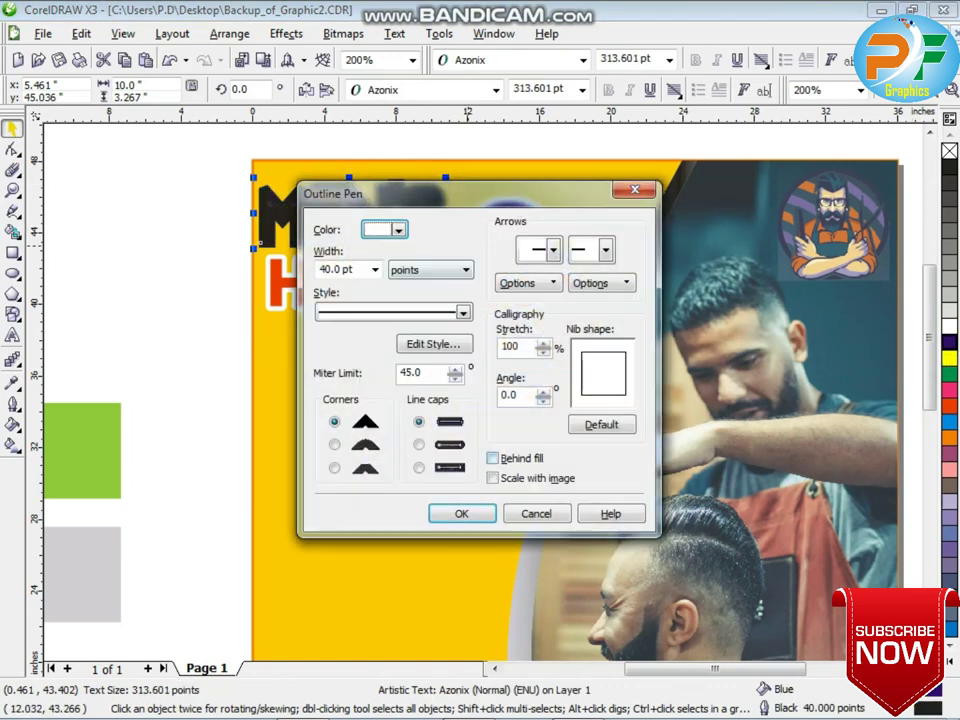
left_click(492, 458)
left_click(492, 478)
left_click(461, 513)
Nudge the Hair Saloon logo group down a little beneath the MEN'S text and select that text.
left_click(453, 260)
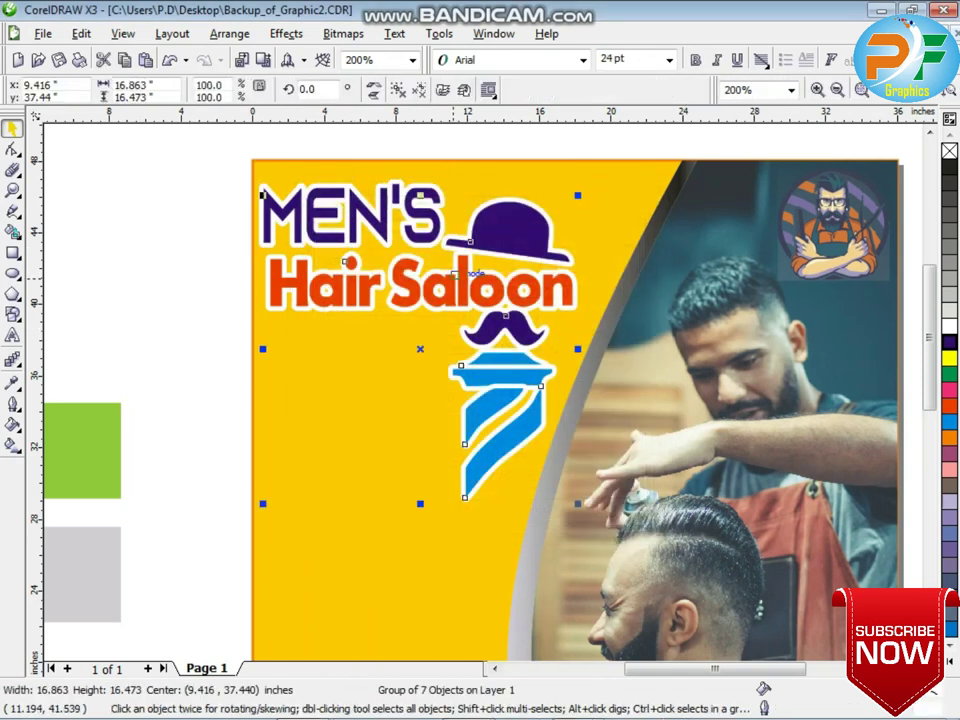
key("Down")
key("Down")
key("Down")
left_click(392, 226)
left_click(384, 226)
scroll(437, 395, "down", 1)
scroll(483, 392, "down", 2)
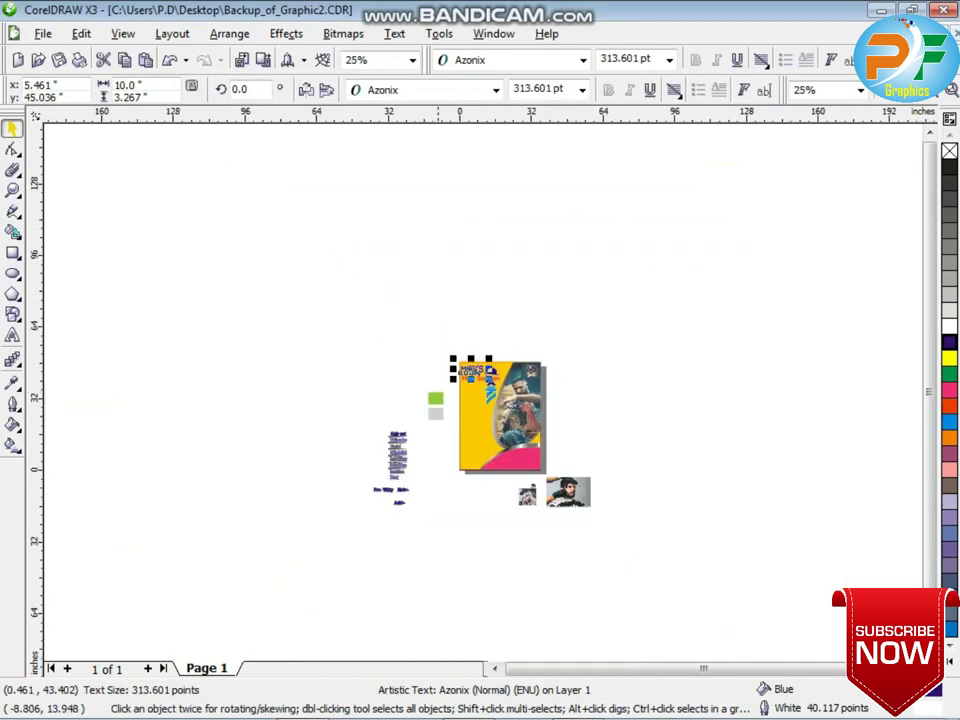
Move the service list with its underlines onto the yellow area beneath the Hair Saloon logo, flush with the page's left edge.
scroll(440, 440, "up", 2)
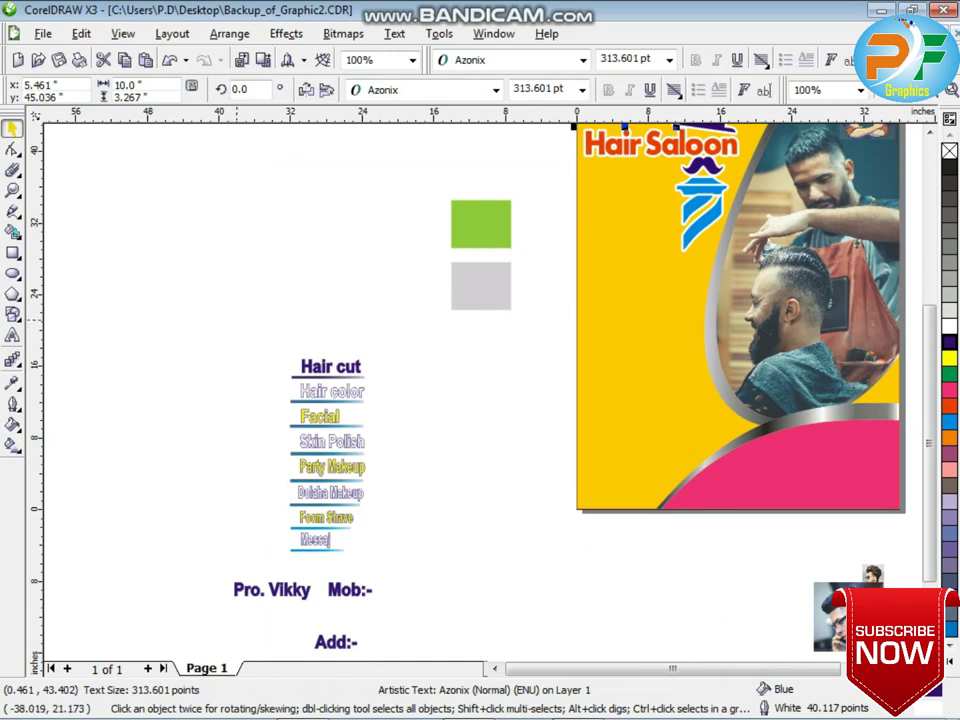
left_click_drag(234, 317, 388, 547)
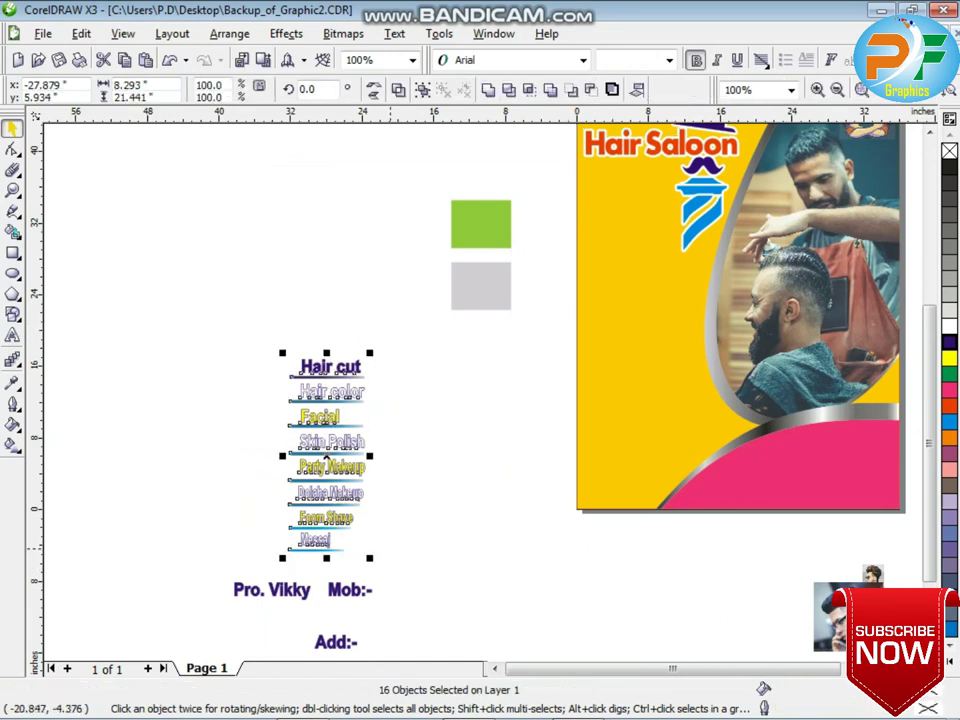
left_click_drag(327, 370, 621, 183)
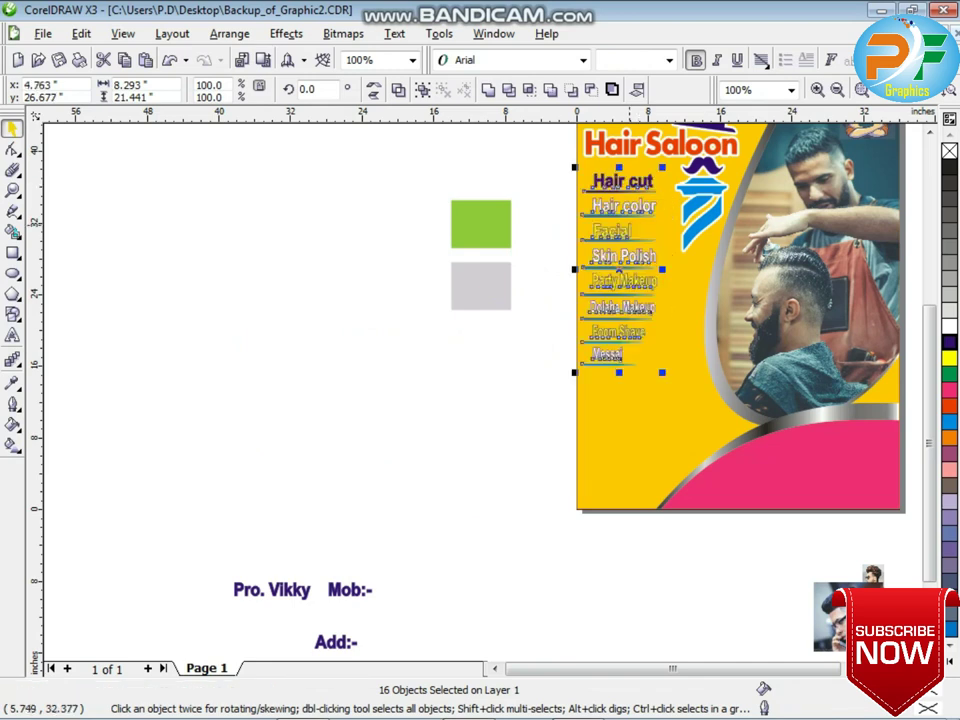
scroll(629, 217, "up", 1)
key("Left")
key("Left")
key("Left")
key("Left")
key("Left")
scroll(482, 439, "down", 1)
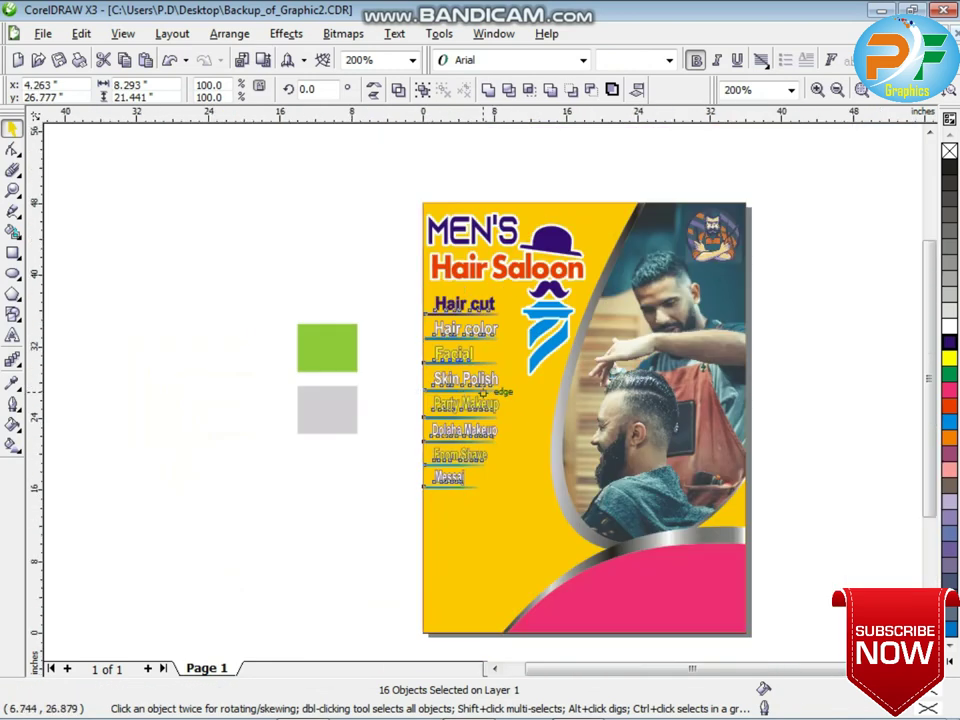
left_click(413, 524)
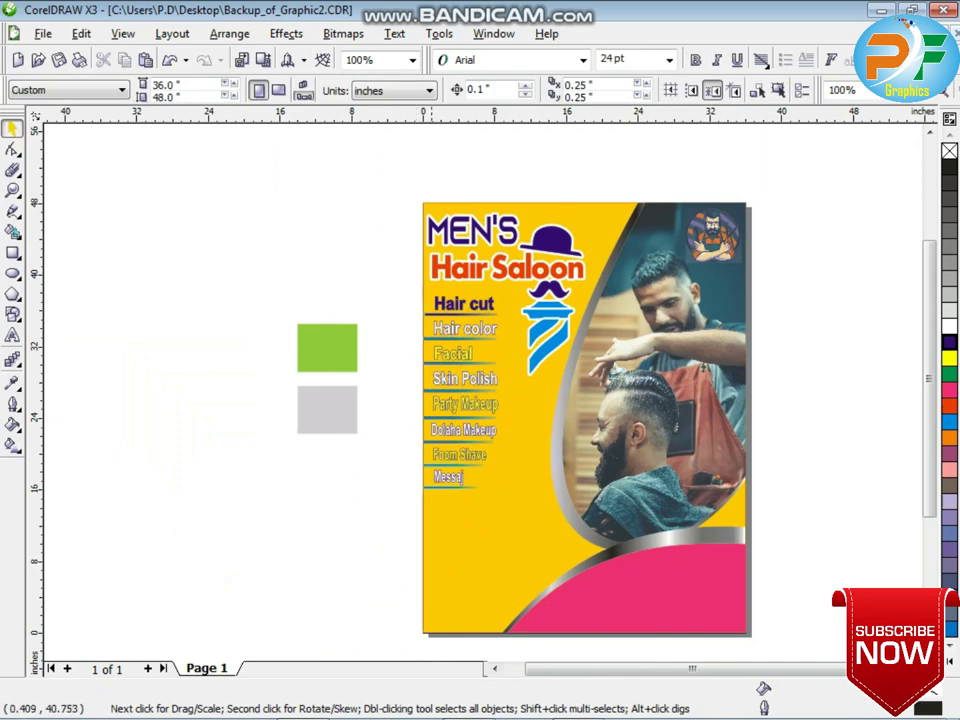
Widen the service texts, except Dolaha Makeup, to about 7.5 inches overall and fill them dark blue.
left_click_drag(508, 436, 522, 523)
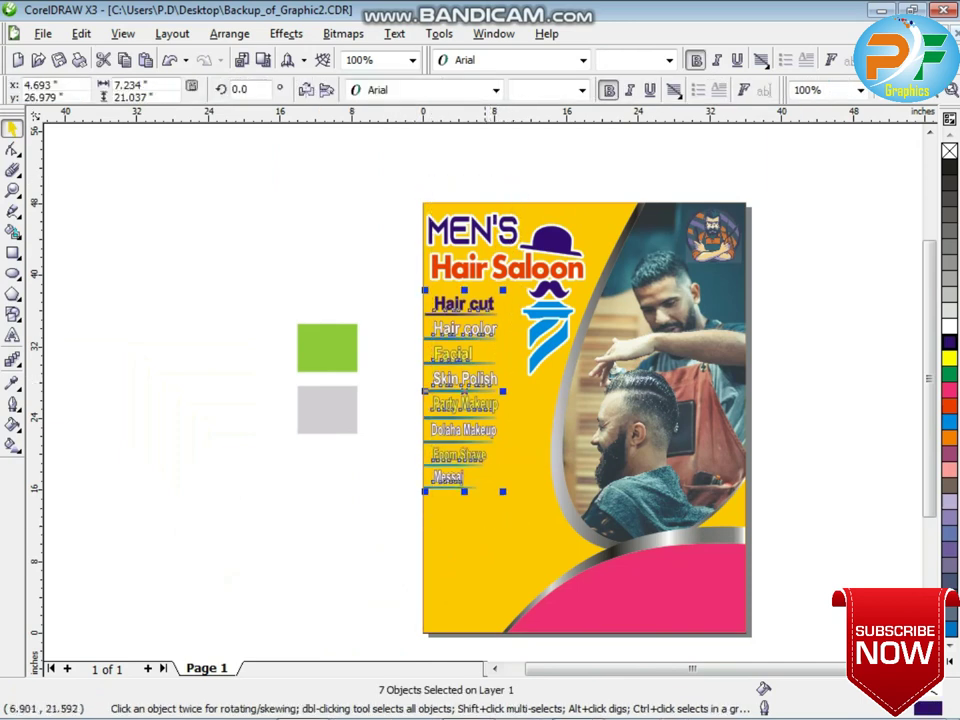
scroll(478, 420, "up", 1)
key("Left")
key("Left")
left_click_drag(519, 325, 525, 327)
left_click(950, 342)
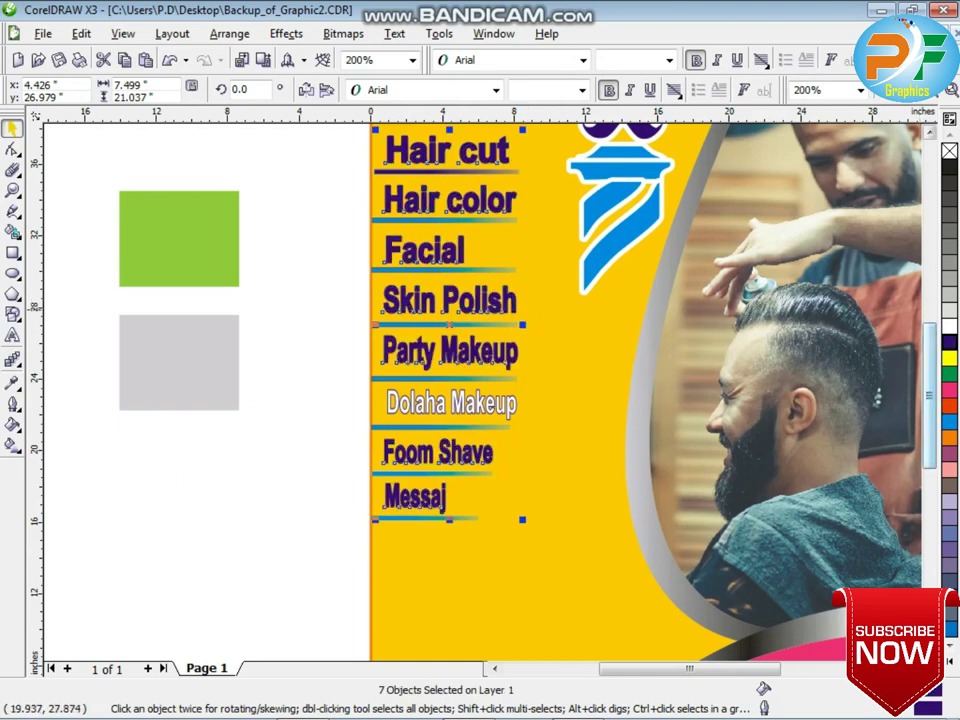
Give the selected service texts a white outline about 20 pt wide.
key("F12")
left_click(399, 231)
left_click(429, 249)
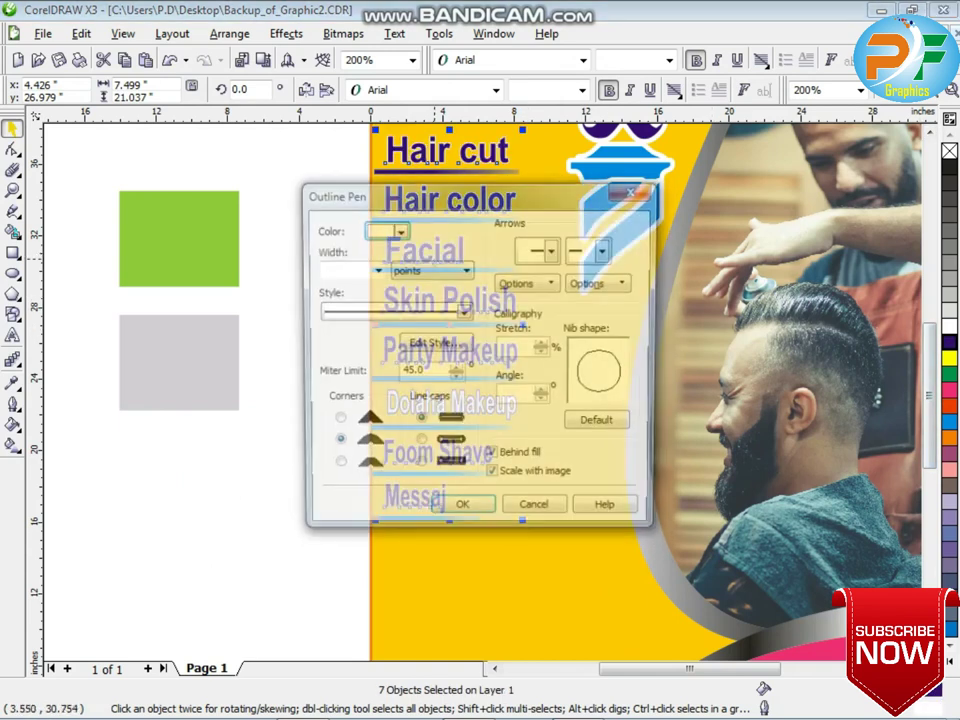
key("Return")
Recolour the Hair color and Skin Polish texts orange-red, the Facial text magenta and the Party Makeup text maroon.
left_click(330, 181)
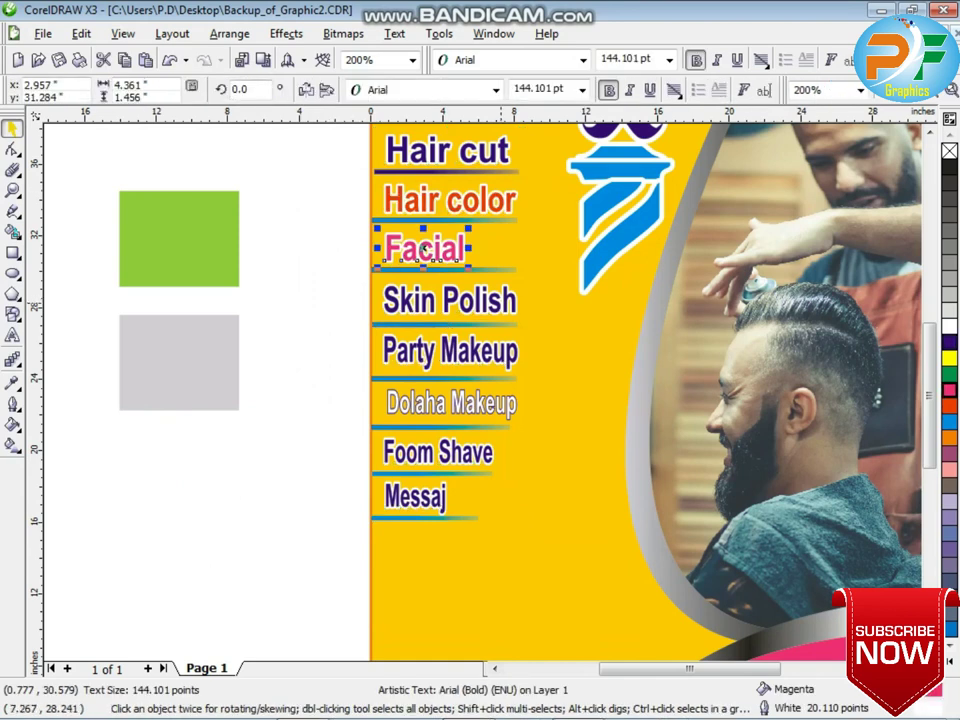
left_click(382, 305)
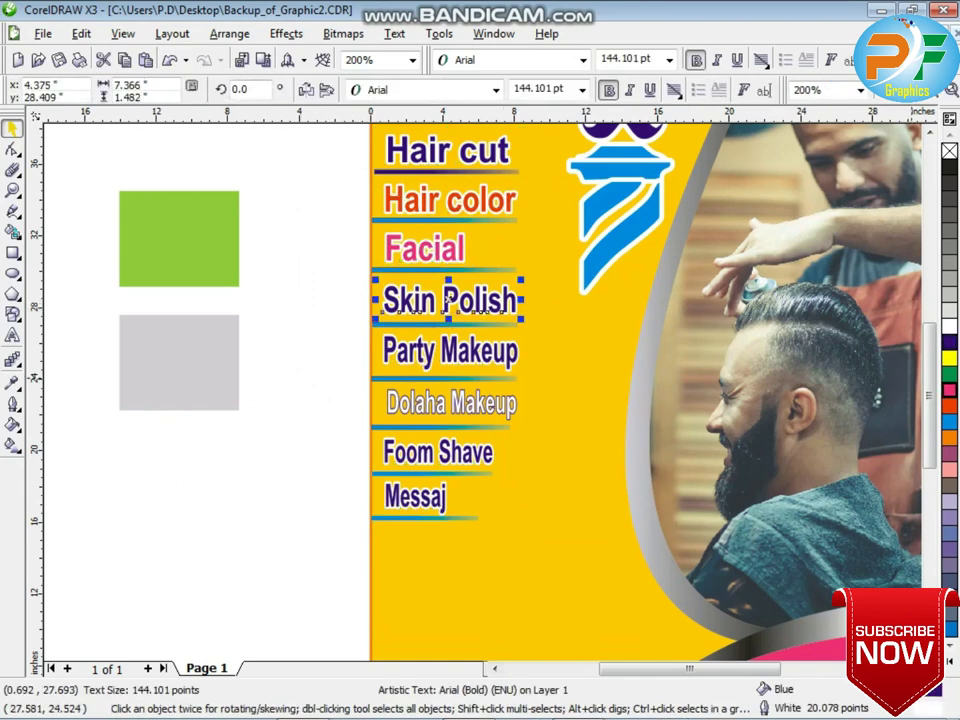
left_click(950, 406)
left_click(492, 360)
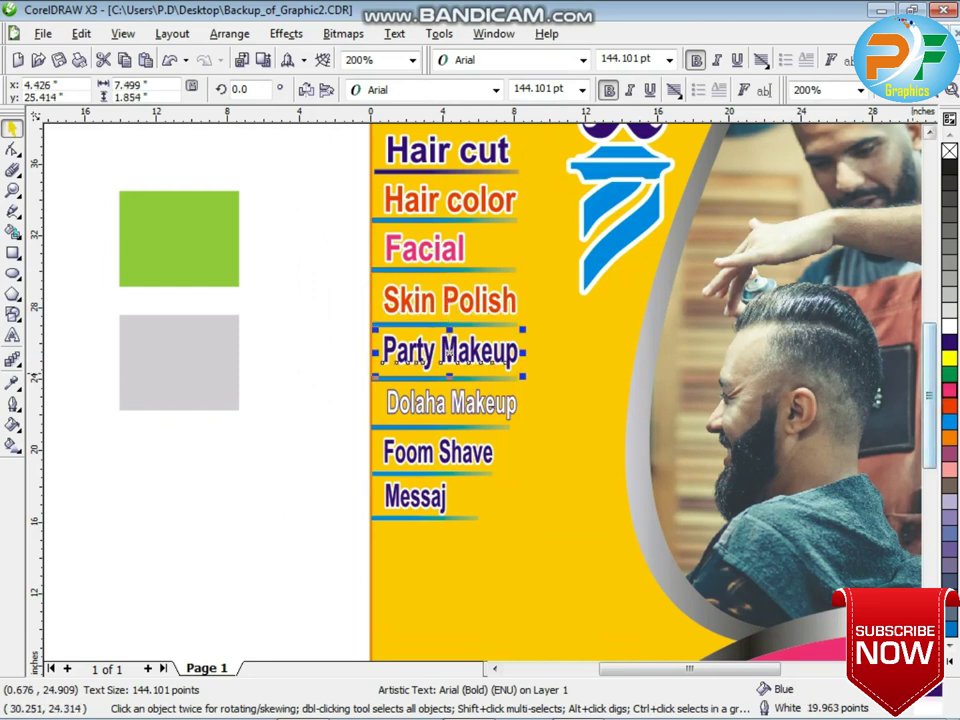
left_click(950, 390)
left_click(928, 466)
Fill the Dolaha Makeup text dark blue and give it a white outline with the default nib shape.
left_click(500, 411)
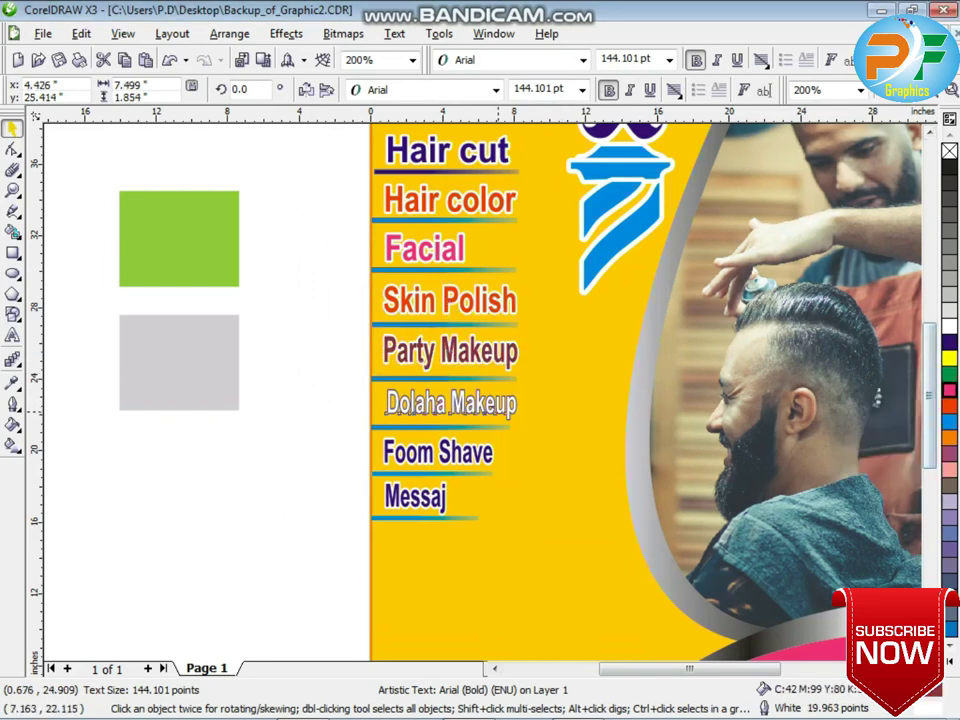
left_click(950, 342)
key("F12")
left_click(398, 230)
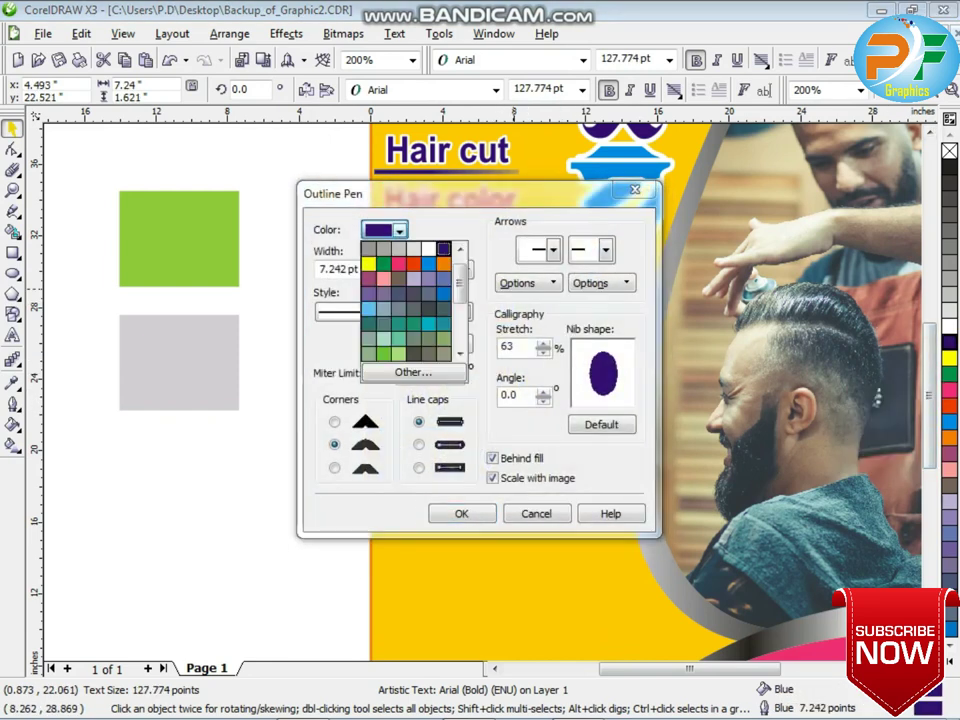
left_click(427, 249)
left_click(601, 424)
left_click(461, 513)
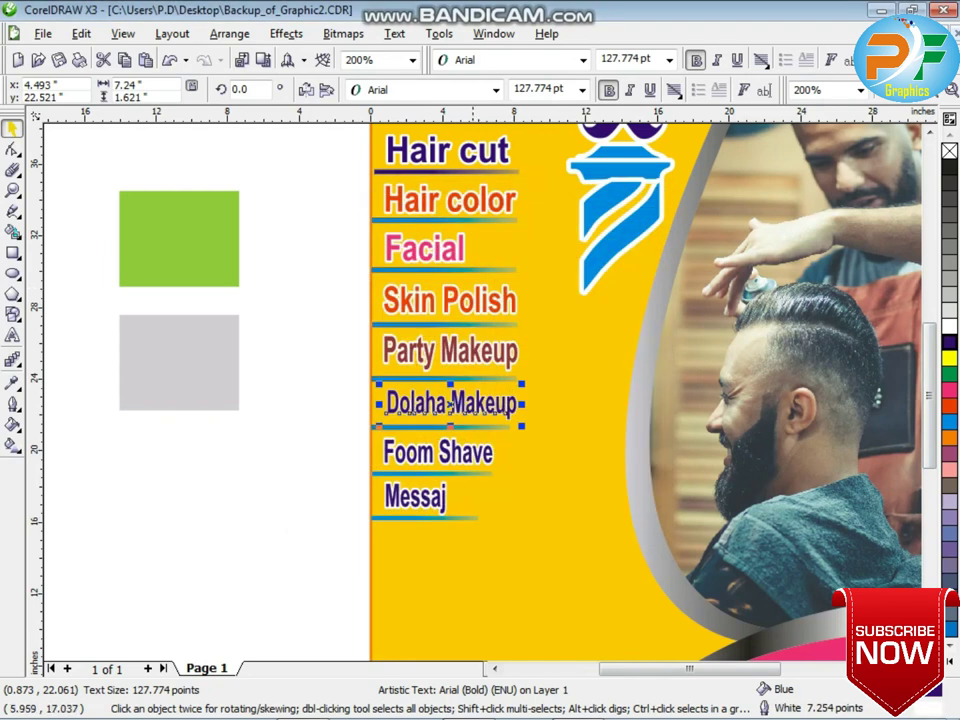
Recolour the Foom Shave text orange-red and the Messaj text maroon.
left_click(437, 452)
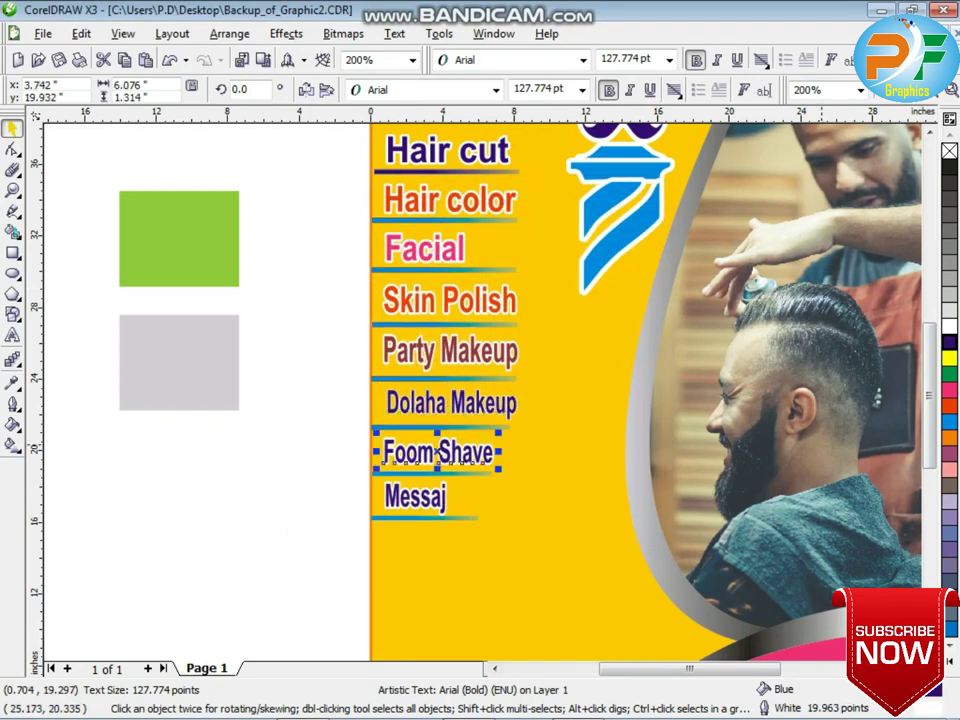
left_click(950, 406)
left_click(425, 503)
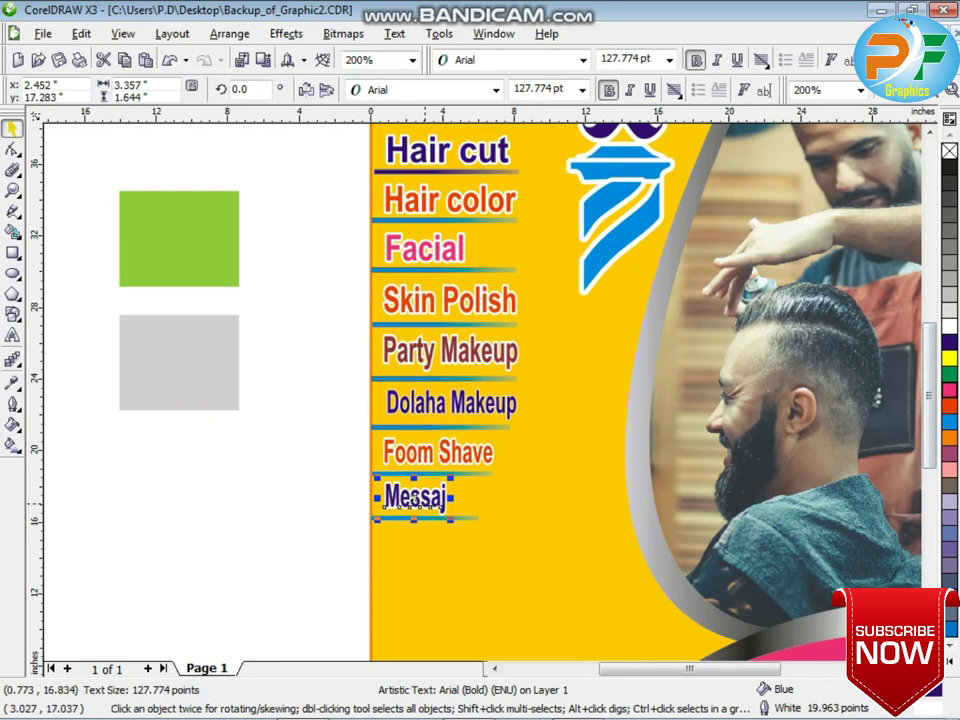
left_click_drag(950, 390, 919, 430)
left_click(345, 508)
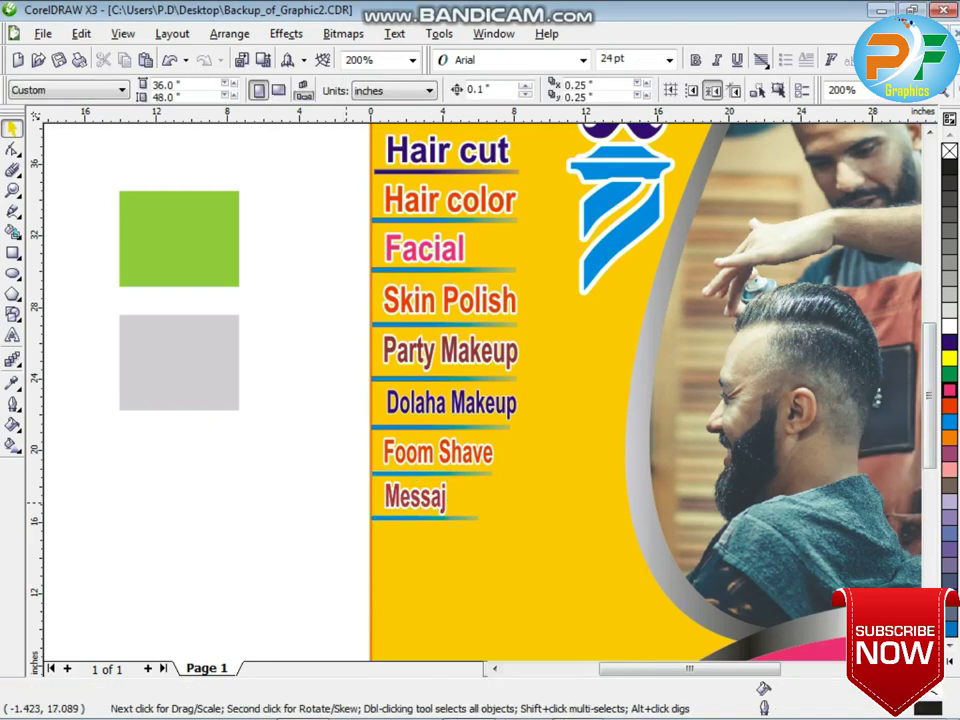
Move the proprietor and Mob:- text onto the yellow area below the service list.
scroll(344, 501, "down", 1)
scroll(443, 434, "down", 1)
scroll(483, 391, "up", 1)
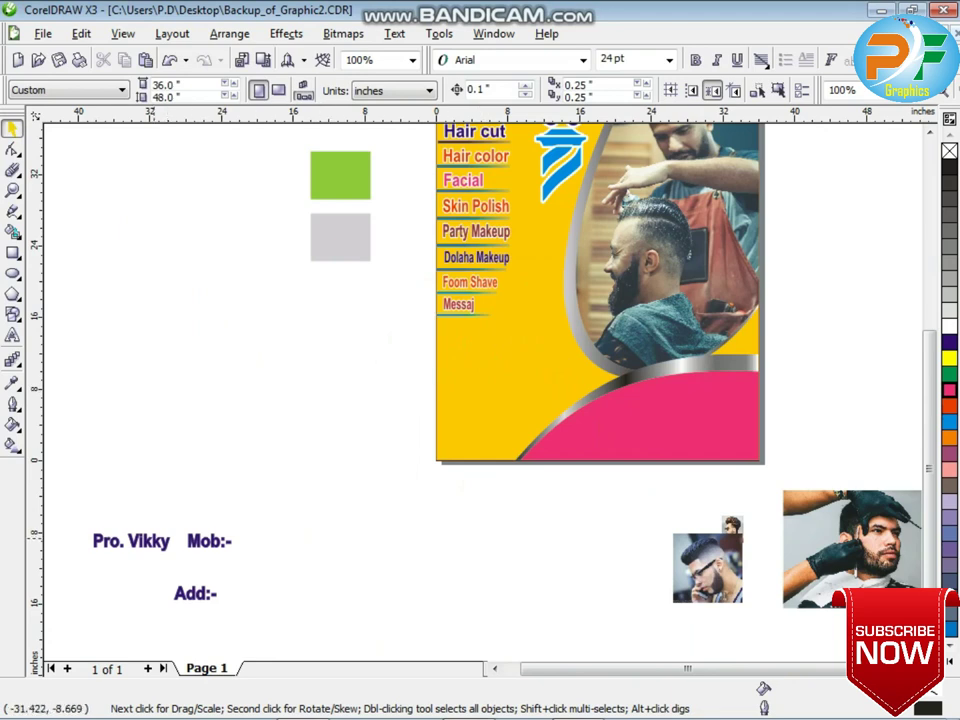
left_click_drag(154, 538, 516, 342)
scroll(516, 342, "up", 1)
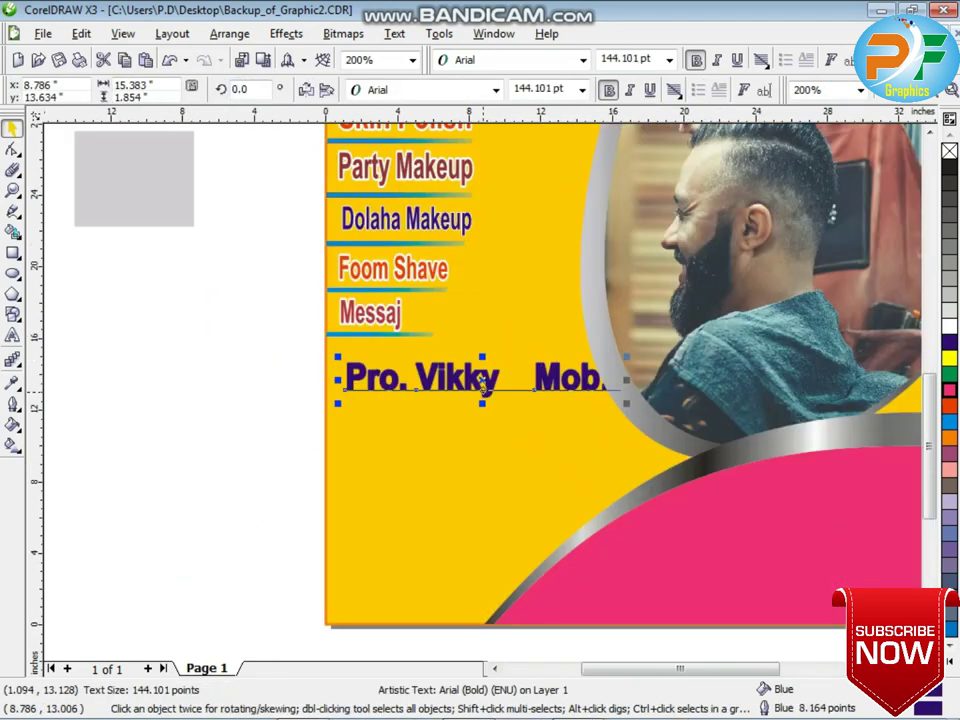
Give the proprietor text a 25 pt white outline and break Mob:- onto its own line.
key("F12")
key("Tab")
type("25")
left_click(398, 230)
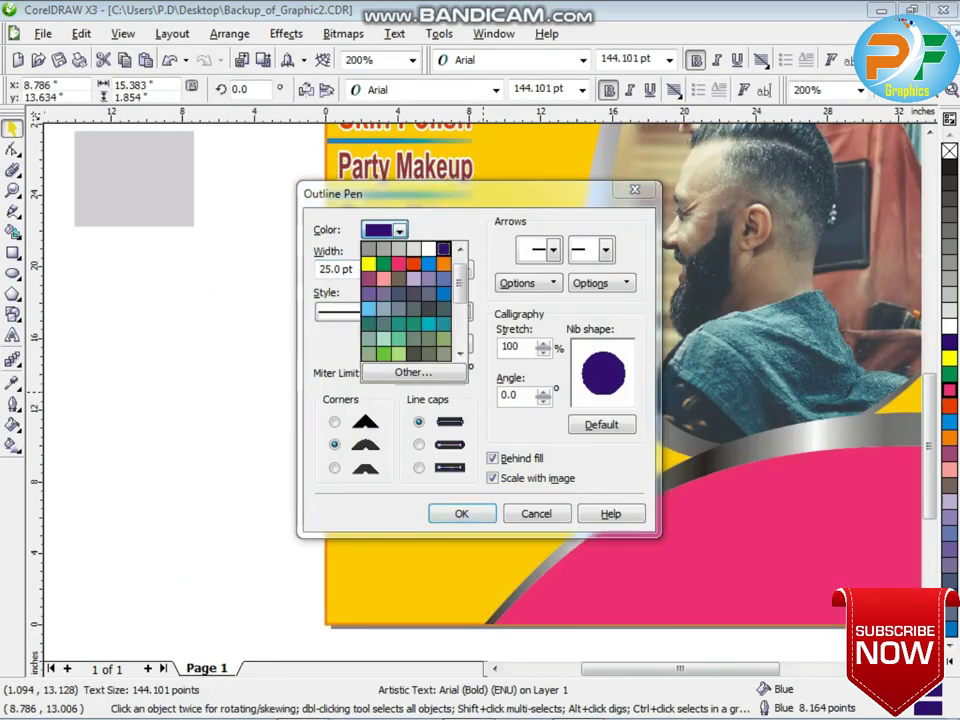
left_click(428, 249)
key("Return")
double_click(541, 376)
key("Return")
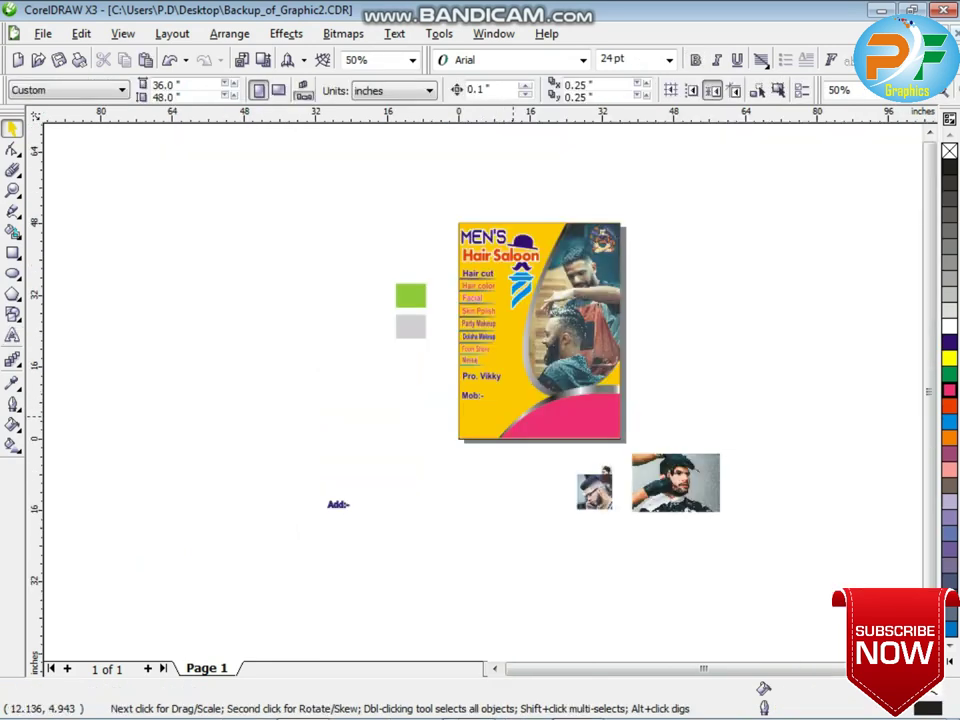
Move the Add:- text to the lower part of the pink curved shape and fill it white.
scroll(513, 416, "up", 1)
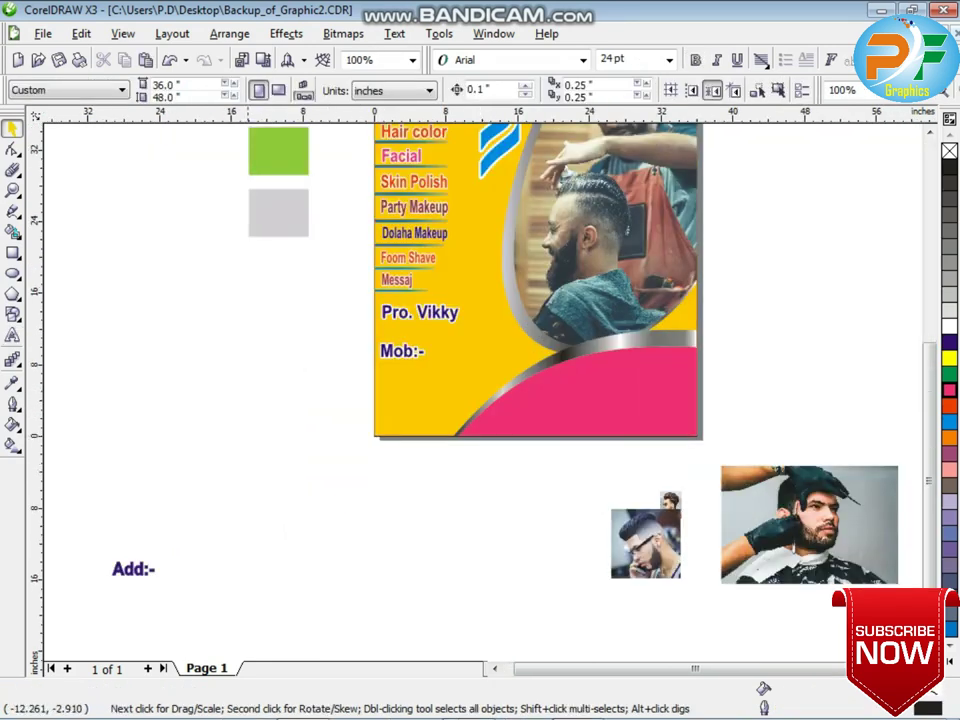
left_click_drag(140, 569, 521, 427)
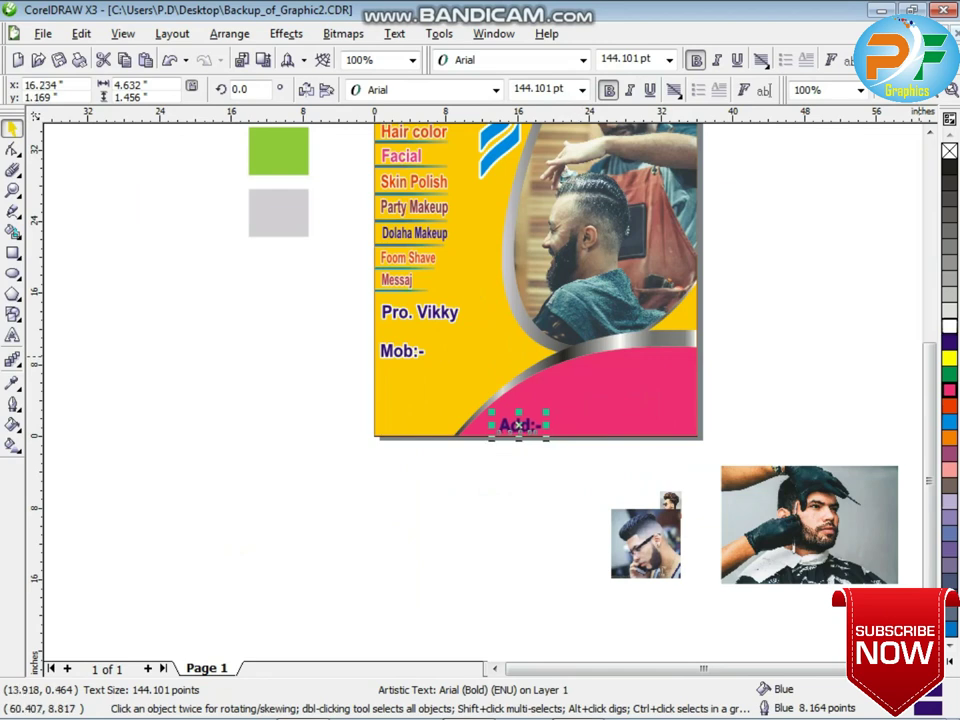
left_click(949, 326)
left_click(511, 569)
Draw an upright ellipse about 5.1 by 6.2 inches below the page and fill it white.
scroll(411, 506, "up", 2)
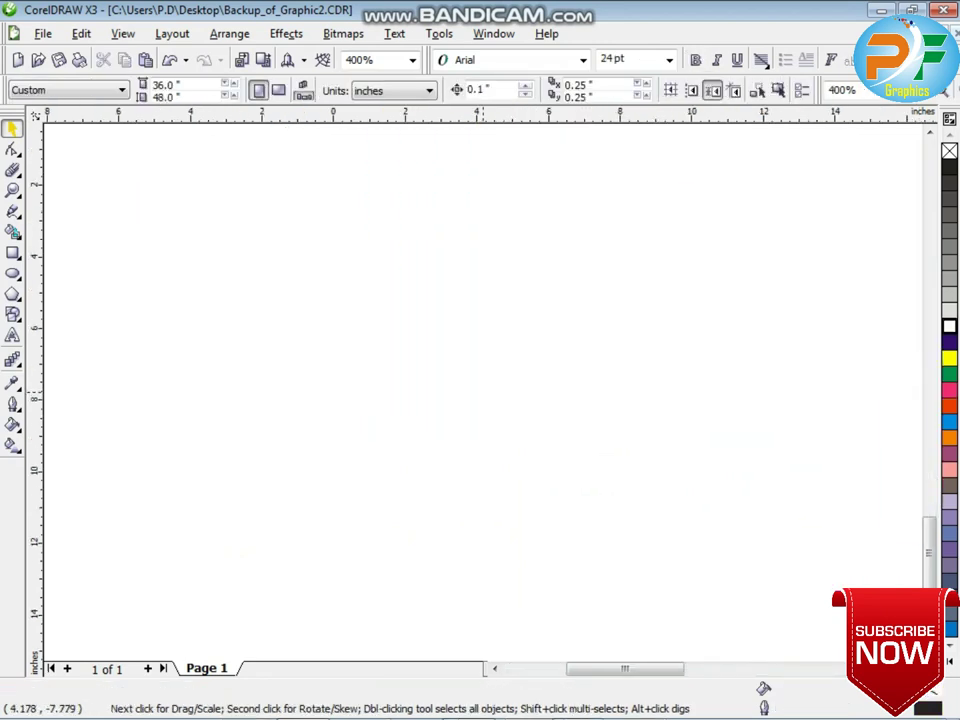
left_click(13, 273)
left_click_drag(246, 259, 354, 486)
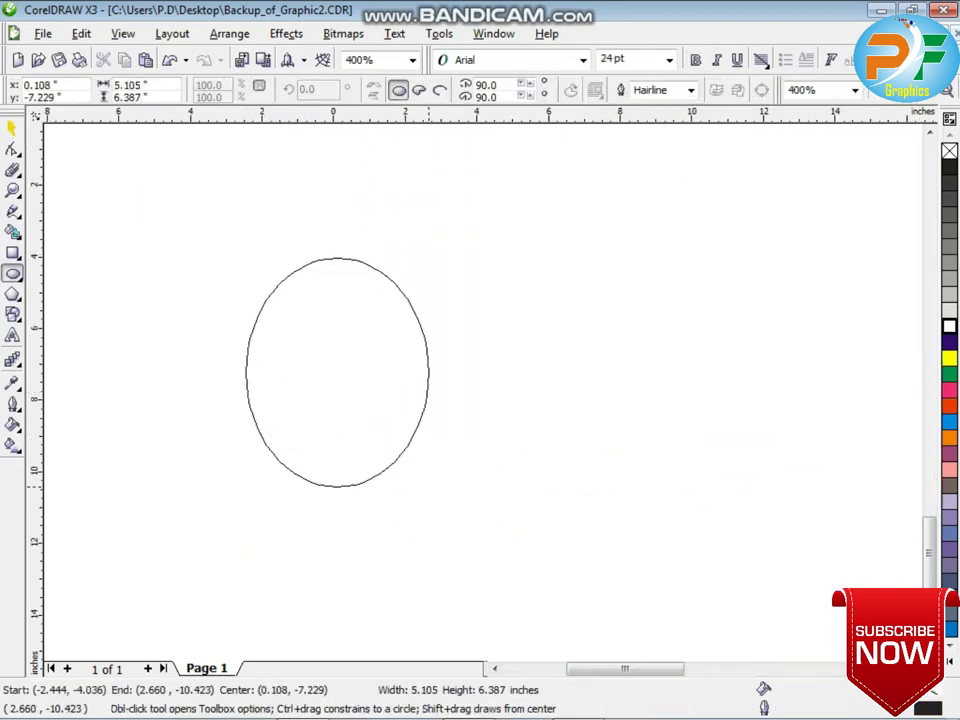
scroll(375, 390, "up", 1)
left_click_drag(410, 128, 410, 143)
left_click(949, 326)
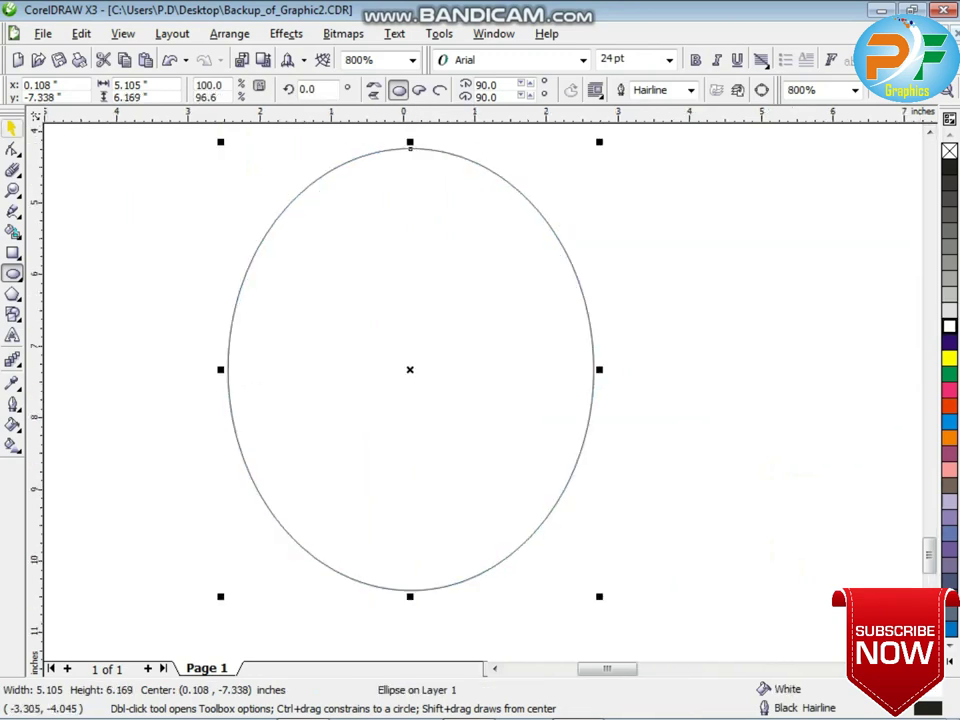
Add a smaller concentric copy about 4.5 by 5.5 inches and fill the outer ellipse with 50% Black.
key("space")
left_click_drag(601, 144, 573, 161)
right_click(573, 161)
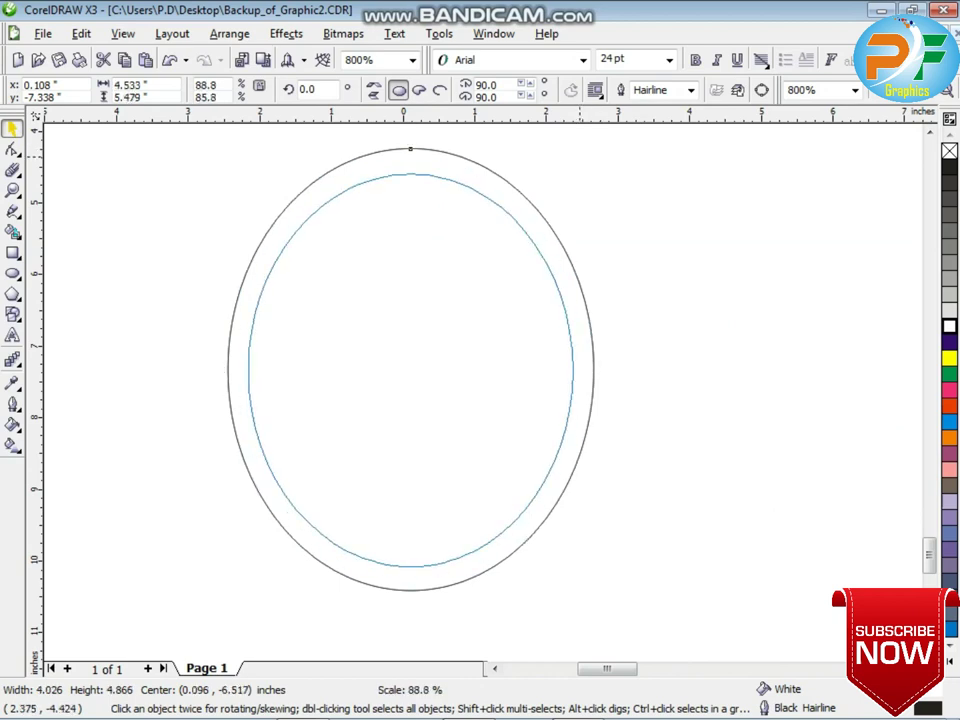
left_click(473, 164)
left_click(949, 246)
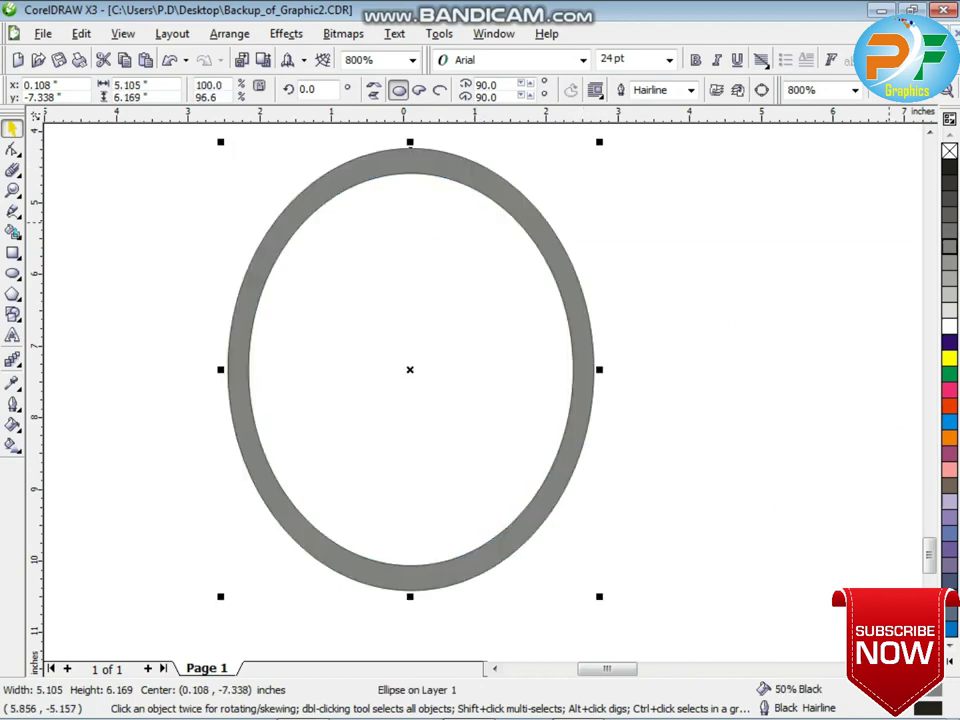
Start a custom linear fountain fill on the outer ellipse with a black stop near the start and dark grey stops at 61% and 80%.
key("F11")
left_click(399, 351)
double_click(359, 405)
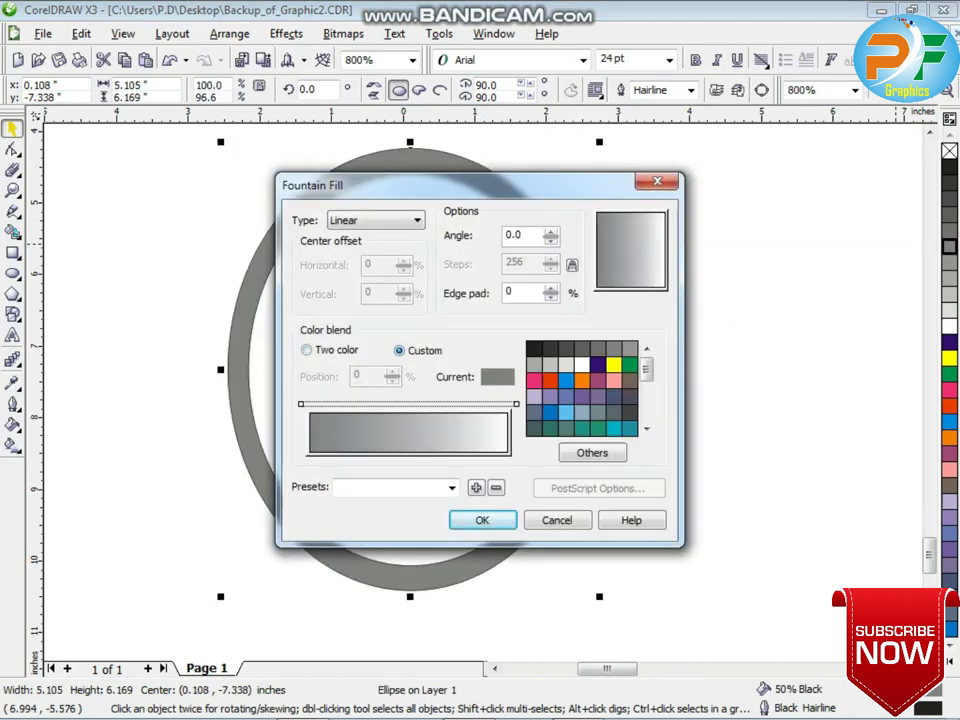
left_click(535, 349)
double_click(431, 405)
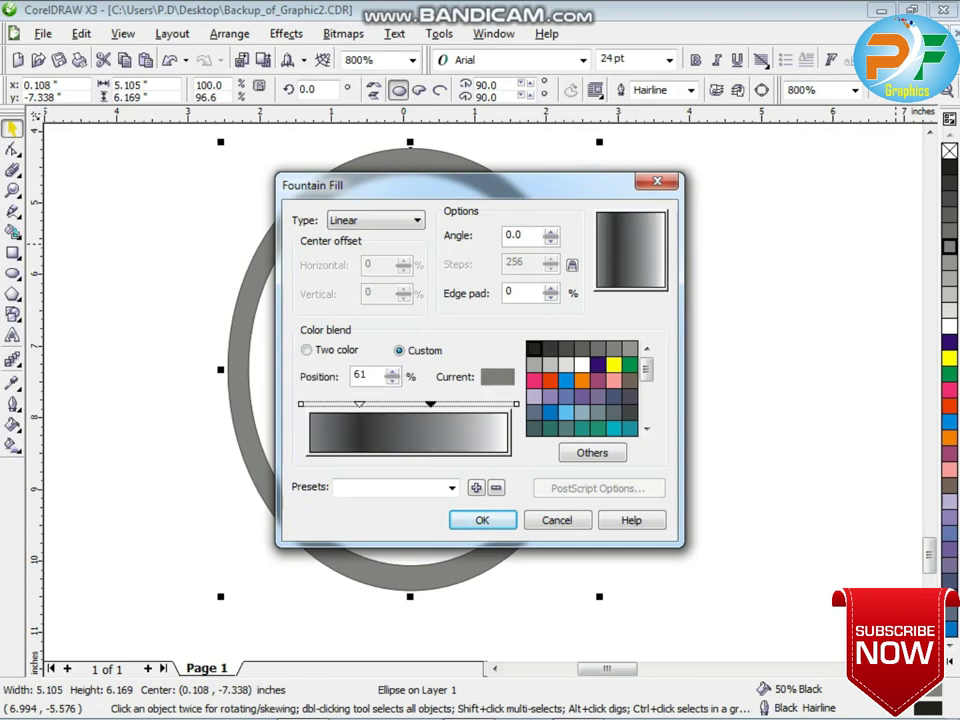
left_click(566, 349)
double_click(478, 405)
double_click(468, 403)
left_click(629, 348)
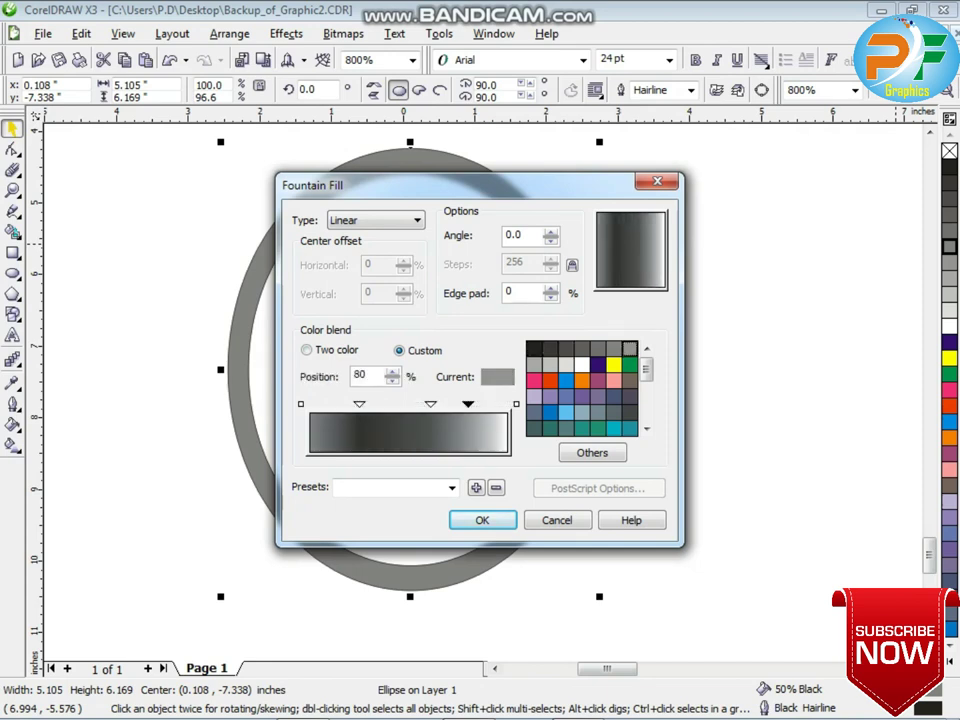
left_click(581, 348)
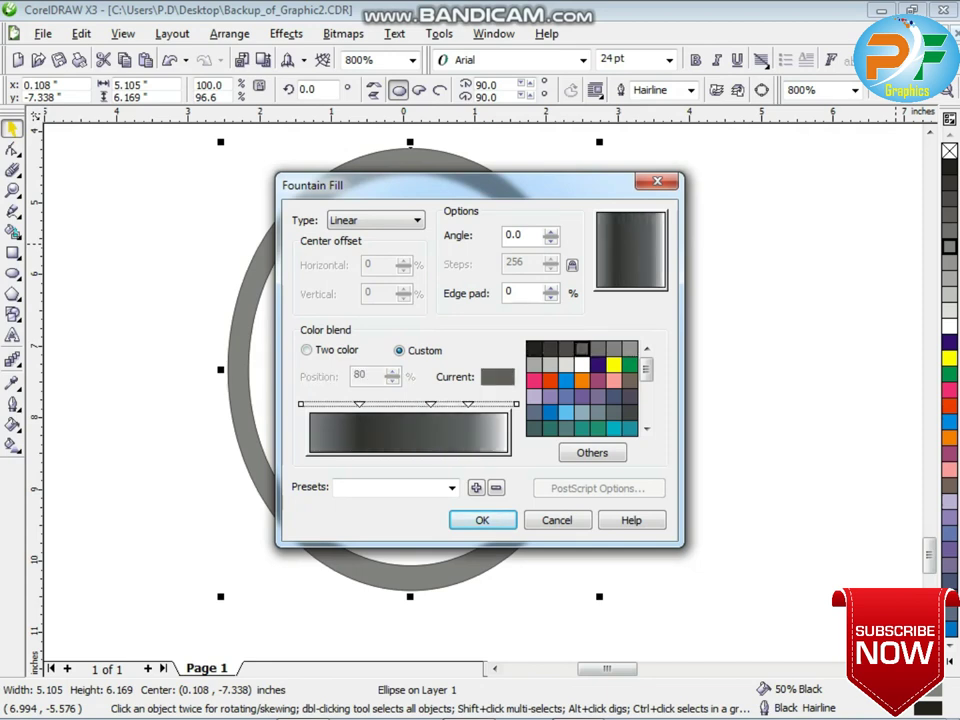
Add a light grey stop near the middle, a white stop at 70% and a grey stop at 11%, and apply the fountain fill.
double_click(400, 403)
left_click(566, 365)
double_click(449, 404)
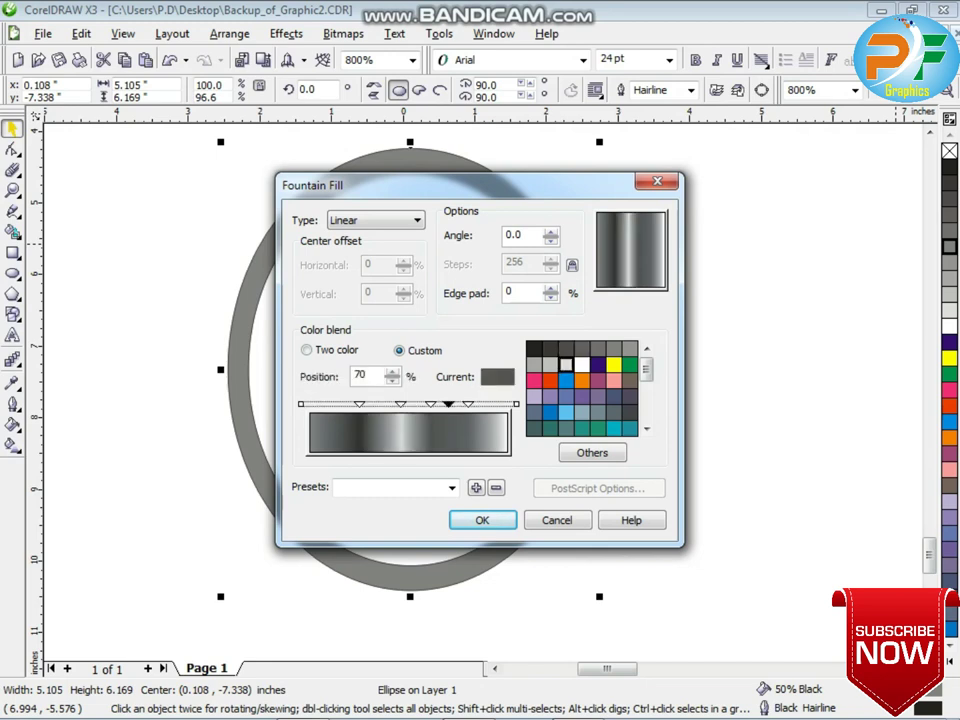
left_click(582, 365)
double_click(331, 404)
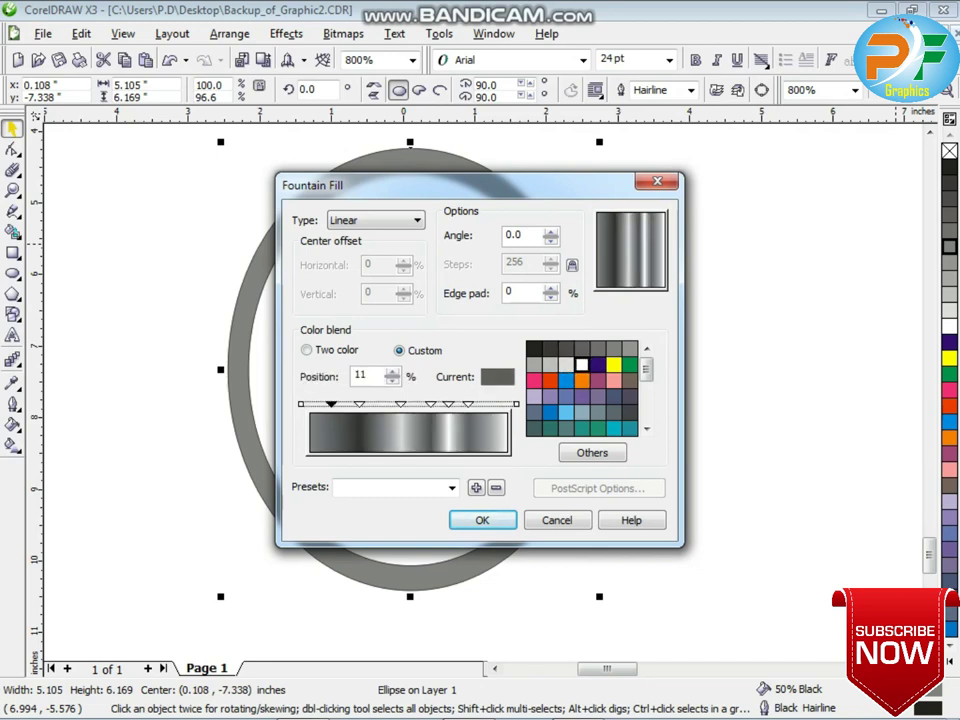
left_click(534, 380)
left_click(534, 365)
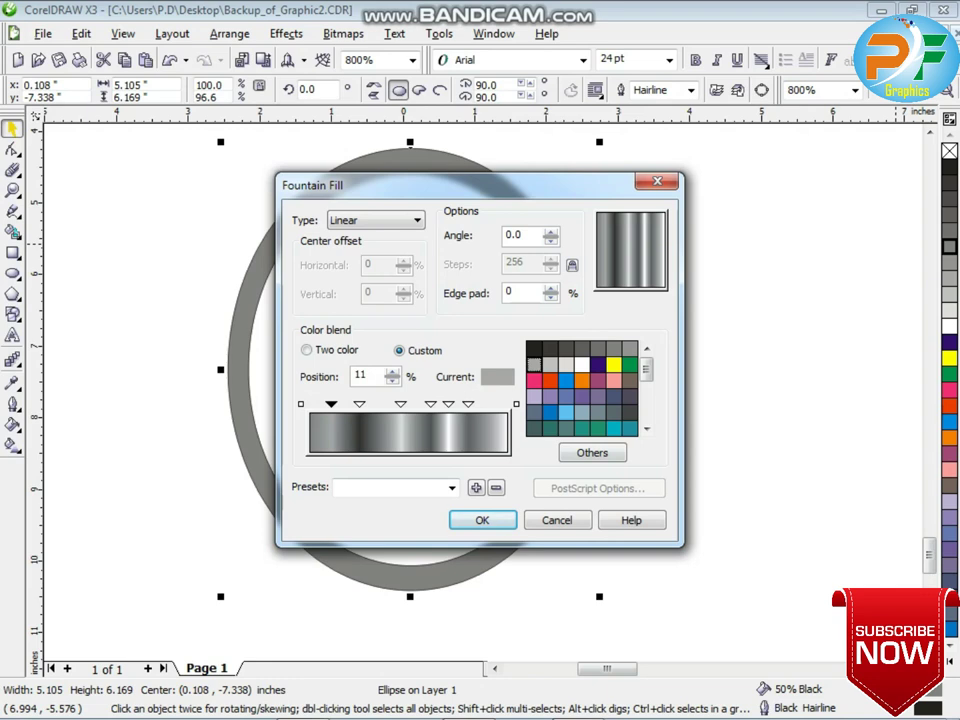
left_click(482, 520)
Remove the outlines from both the metallic outer ellipse and the inner white ellipse and group them into a frame.
left_click(615, 436)
left_click(514, 331)
left_click(486, 184, "shift")
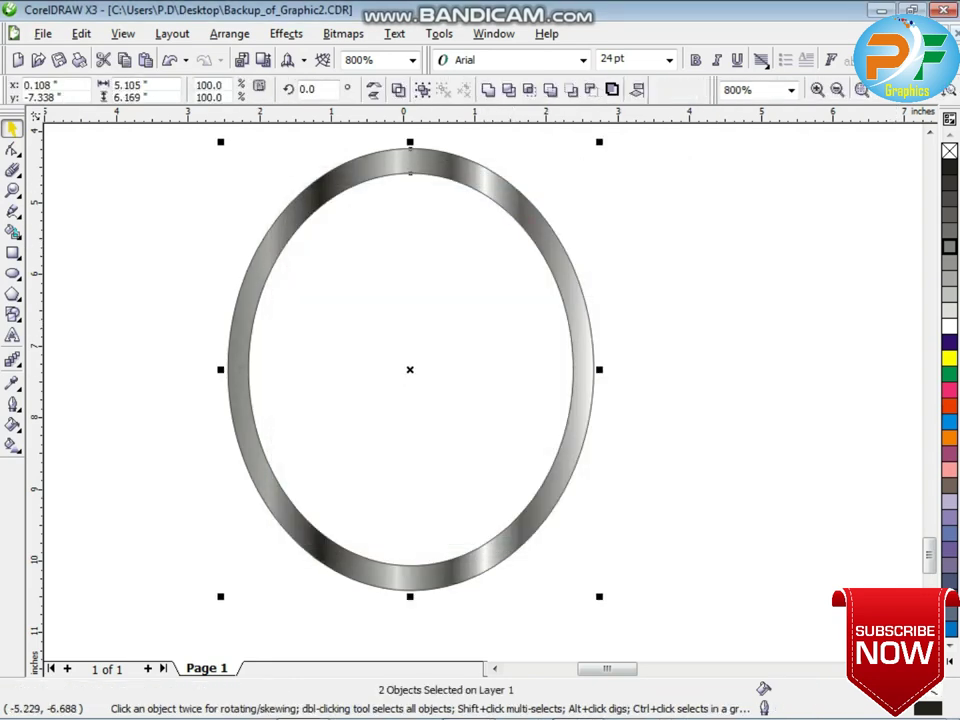
left_click(12, 403)
left_click(94, 411)
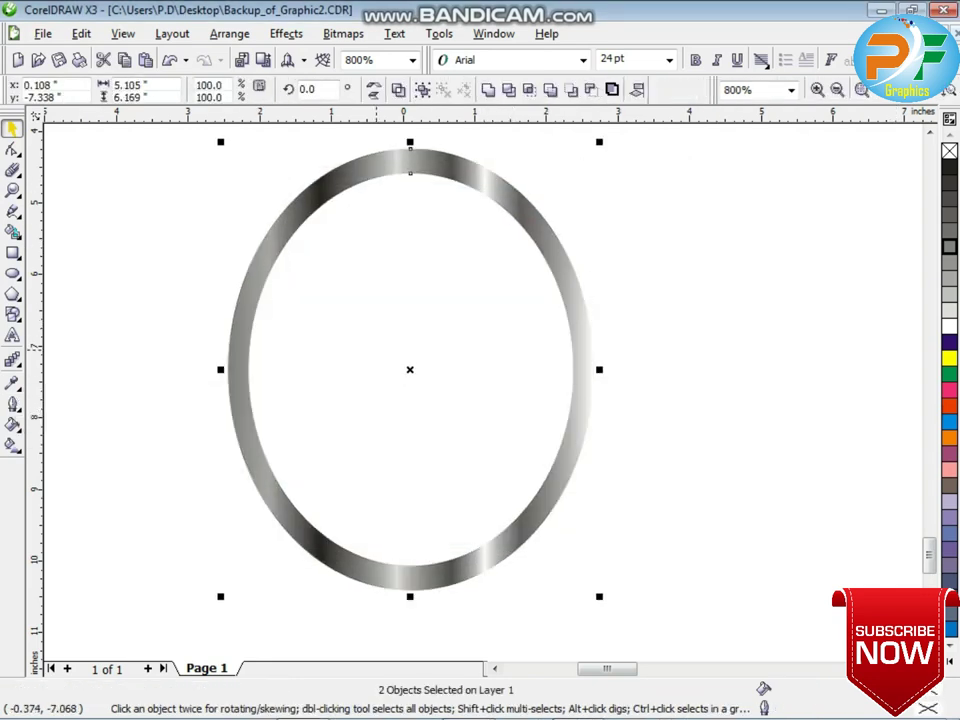
key("ctrl+g")
Move the oval frame onto the banner beside the pink shape's lower end and enlarge it to about 8.3 by 10 inches.
scroll(427, 330, "down", 2)
left_click_drag(482, 391, 625, 203)
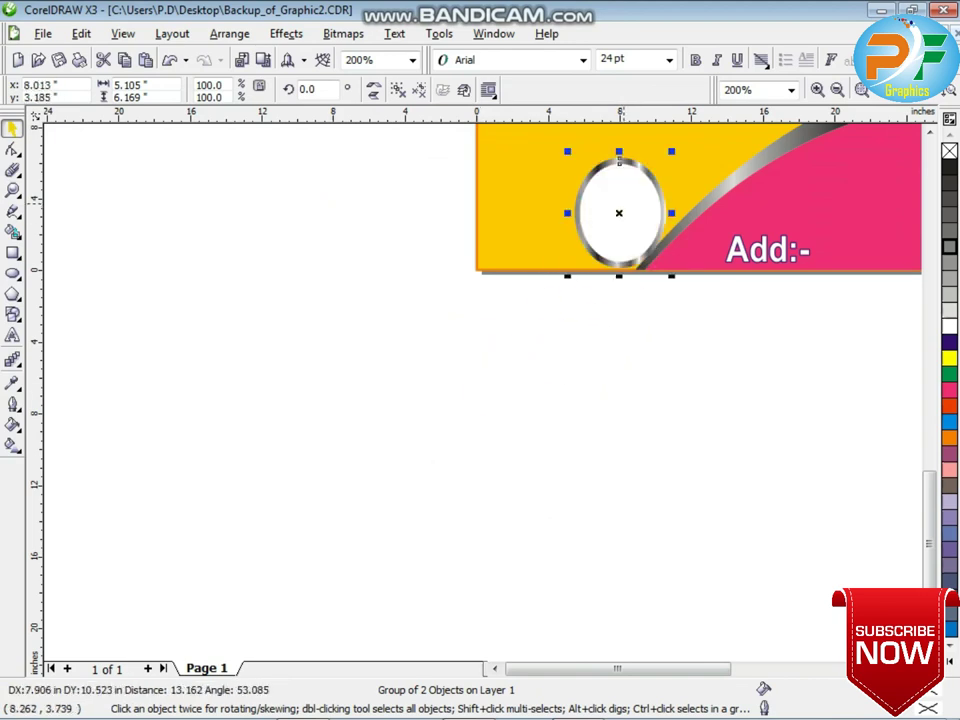
mouse_move(474, 401)
left_mouse_down()
mouse_move(488, 382)
mouse_move(490, 393)
left_mouse_up()
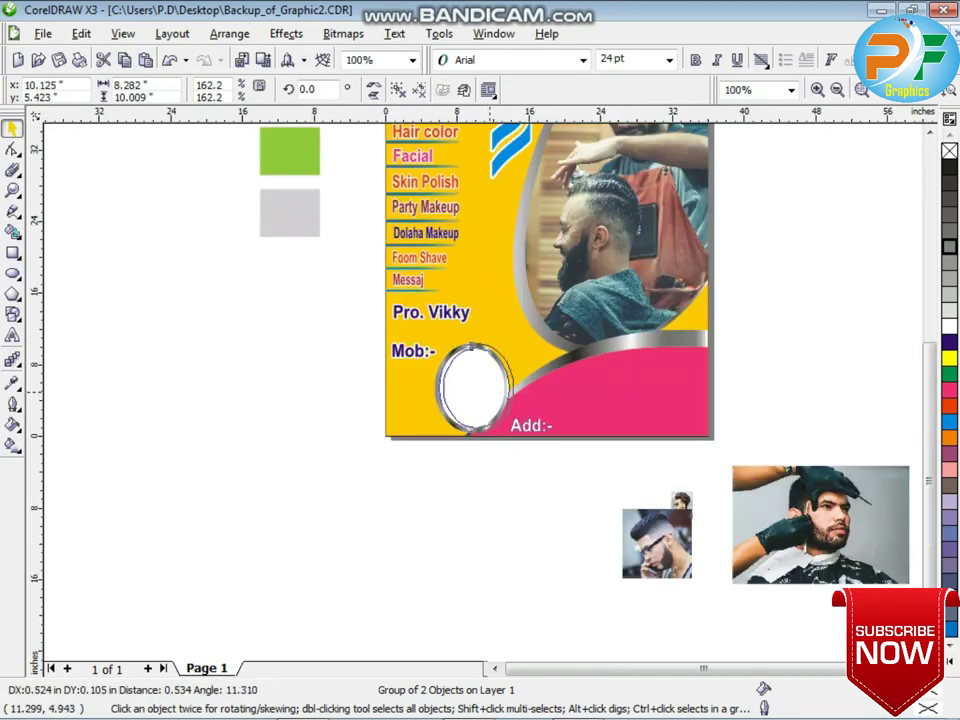
Arrange three oval frames, made by duplicating the first, in a rising row along the pink shape's curved edge.
left_click_drag(471, 346, 571, 317)
key("Down")
key("Down")
left_click_drag(537, 353, 619, 328)
key("Right")
key("Down")
left_click(546, 368, "shift")
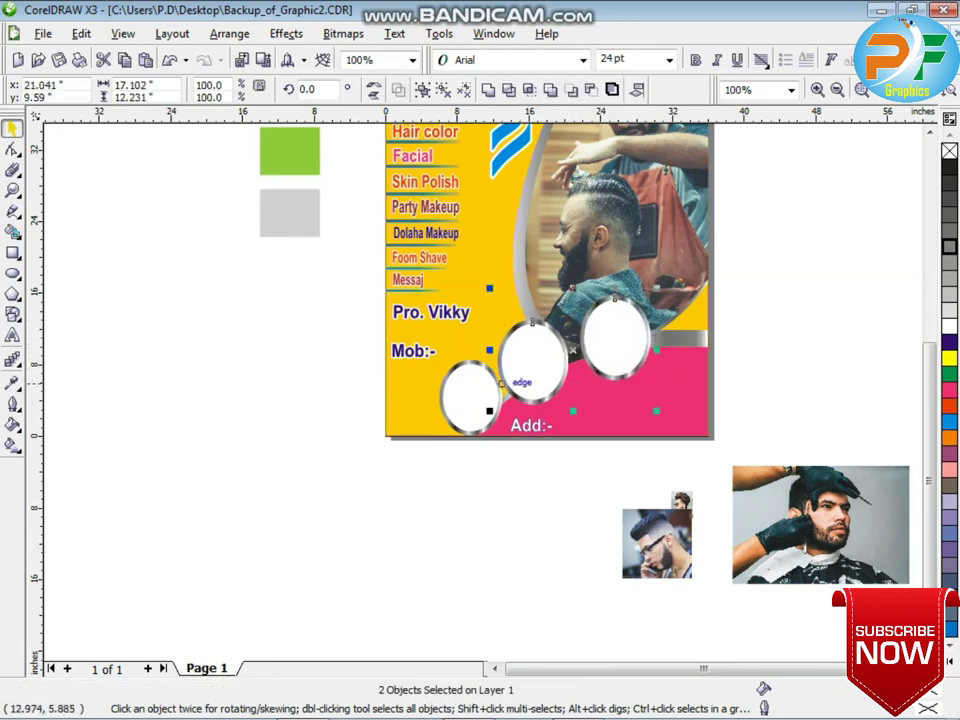
left_click(479, 394, "shift")
Try to place the photo of the man with glasses inside the lowest grouped oval frame with PowerClip.
left_click_drag(657, 545, 587, 558)
left_click(286, 33)
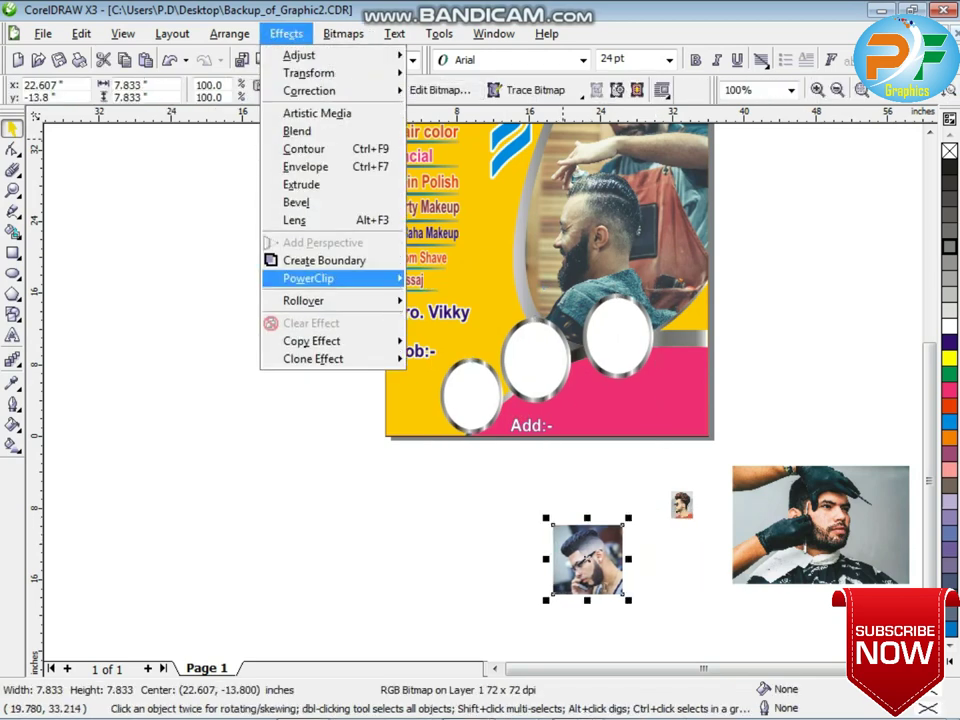
mouse_move(308, 278)
left_click(460, 278)
left_click(470, 395)
Take the photo of the man with glasses back out of the lowest frame and move it off the banner.
right_click(472, 389)
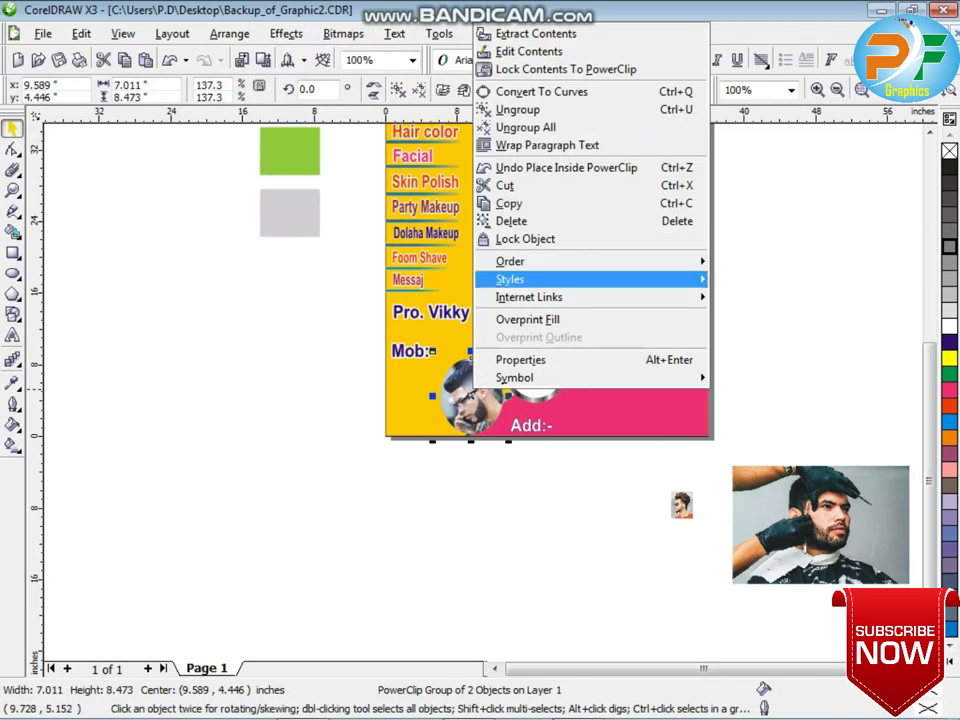
left_click(529, 51)
left_click(494, 501)
left_click_drag(488, 385, 371, 452)
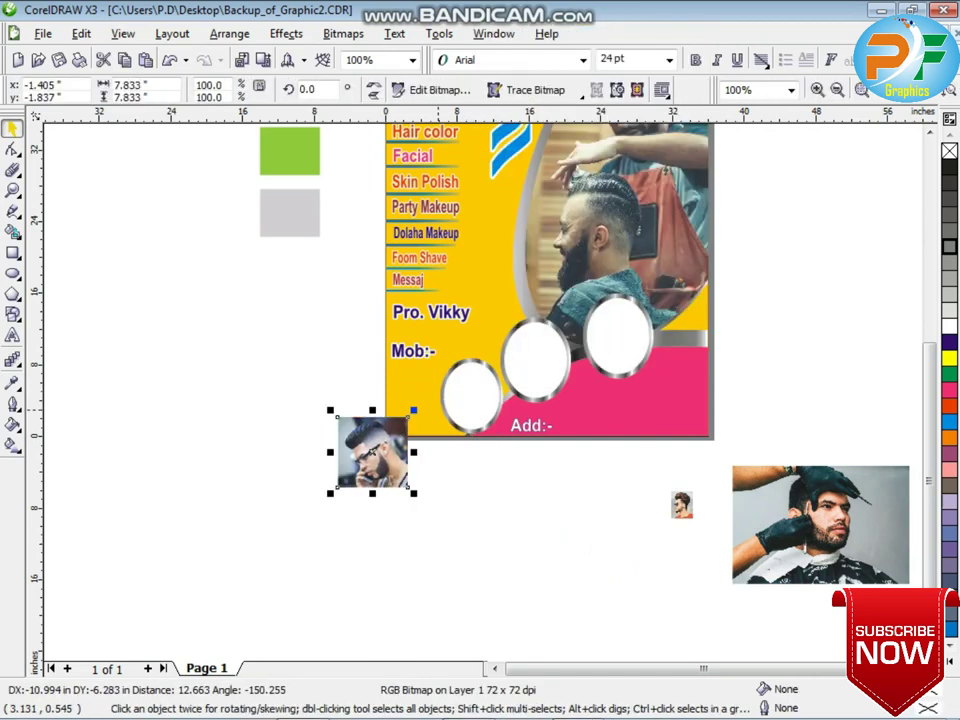
Ungroup the lowest oval frame so its inner white ellipse is a separate object.
left_click(472, 394)
left_click(538, 353, "shift")
left_click(624, 330, "shift")
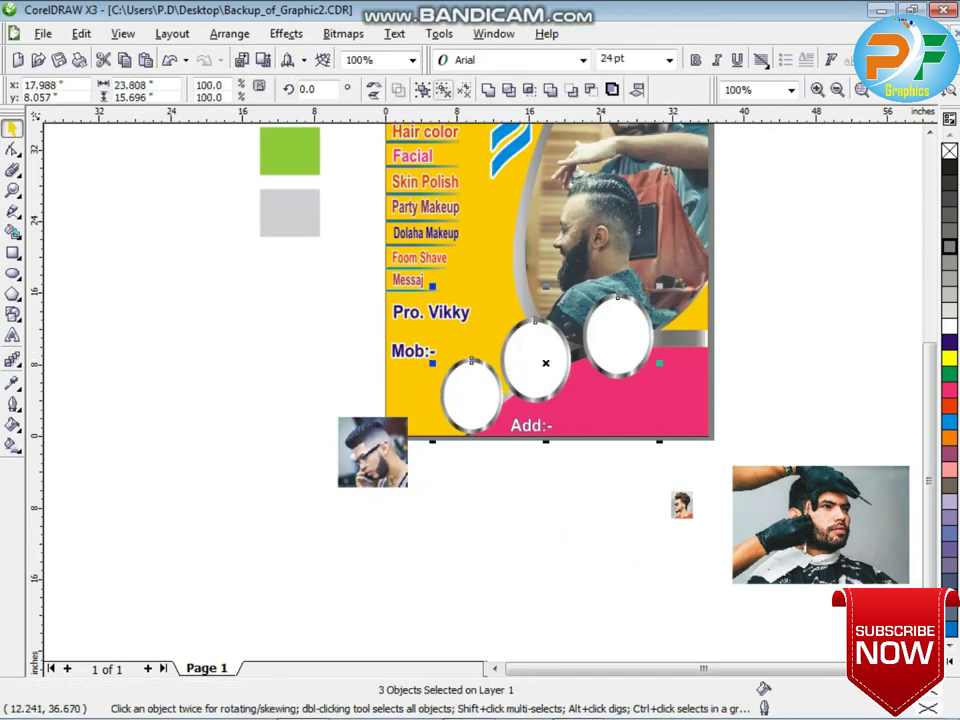
left_click(488, 406)
right_click(488, 406)
key("Escape")
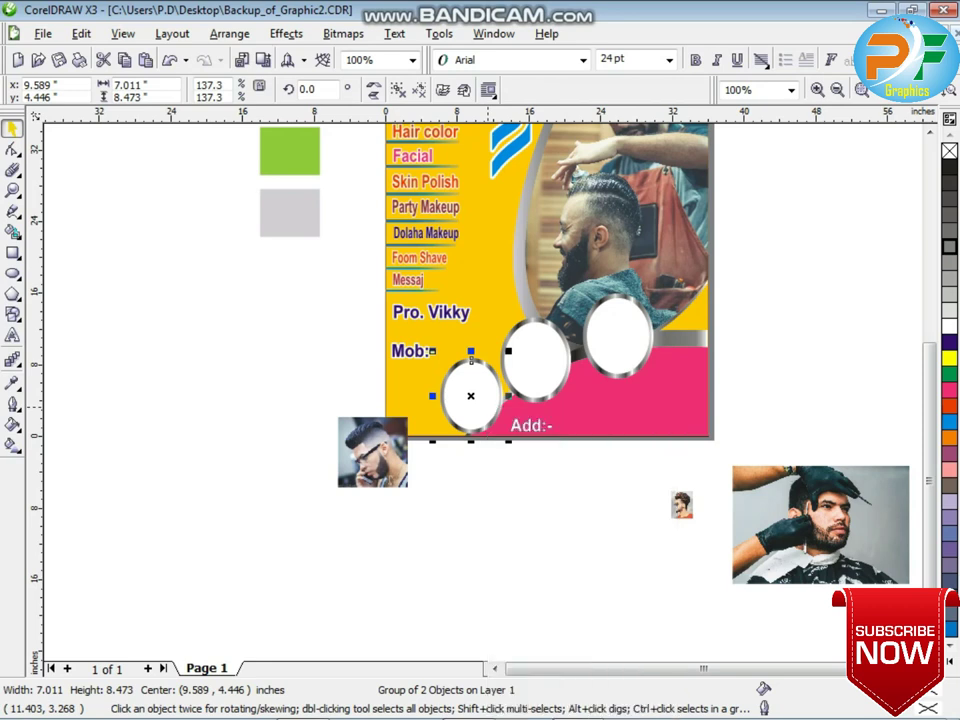
left_click(320, 517)
Place the photo of the man with glasses inside the lowest frame's white inner ellipse with PowerClip.
left_click(372, 452)
left_click(286, 33)
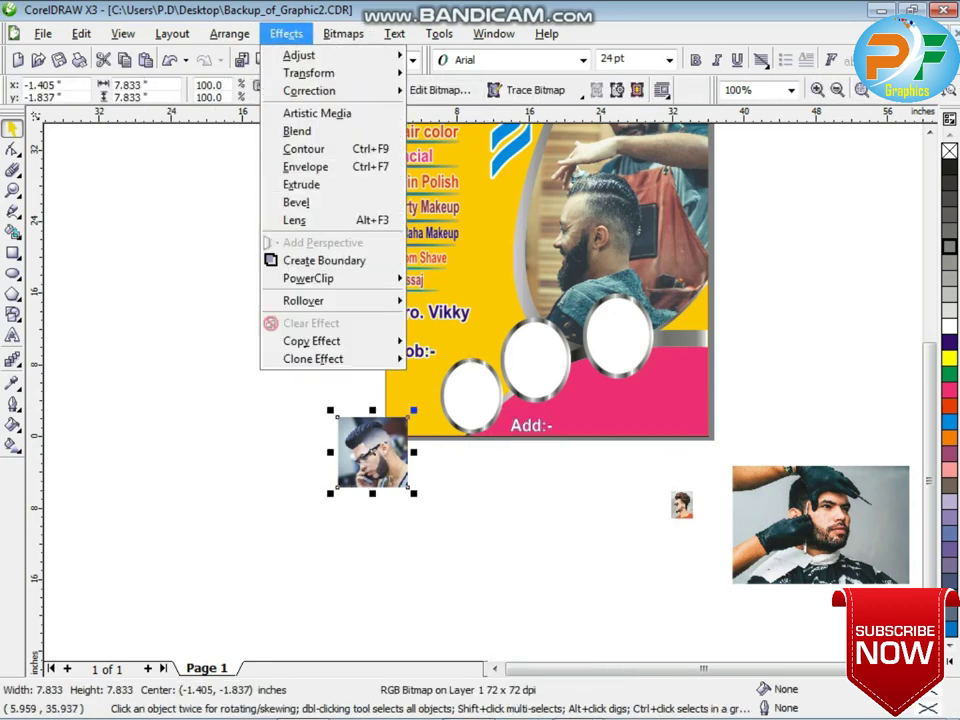
mouse_move(326, 277)
left_click(482, 281)
left_click(470, 395)
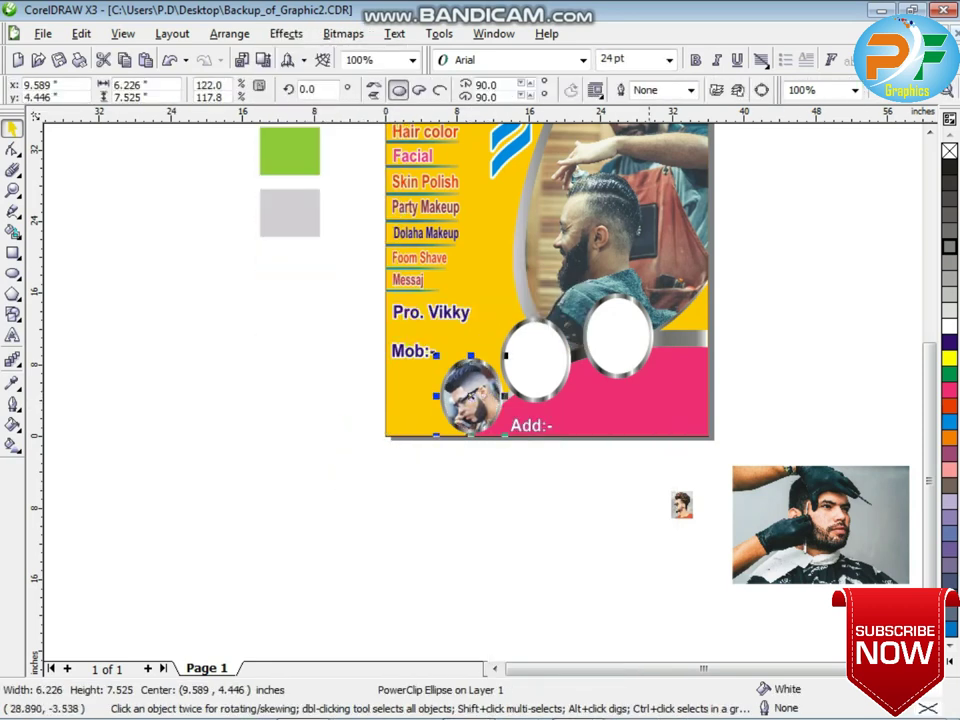
Ungroup the middle oval frame into its outer ring and inner white ellipse.
left_click(527, 372)
right_click(527, 372)
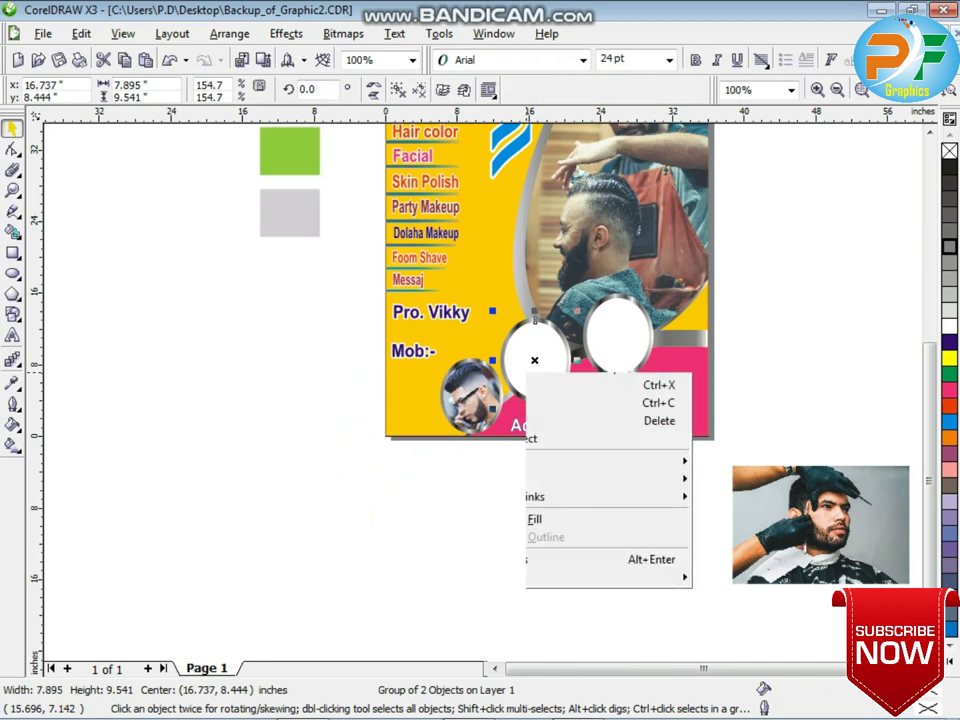
left_click(552, 368, "ctrl")
right_click(552, 368)
left_click(461, 490)
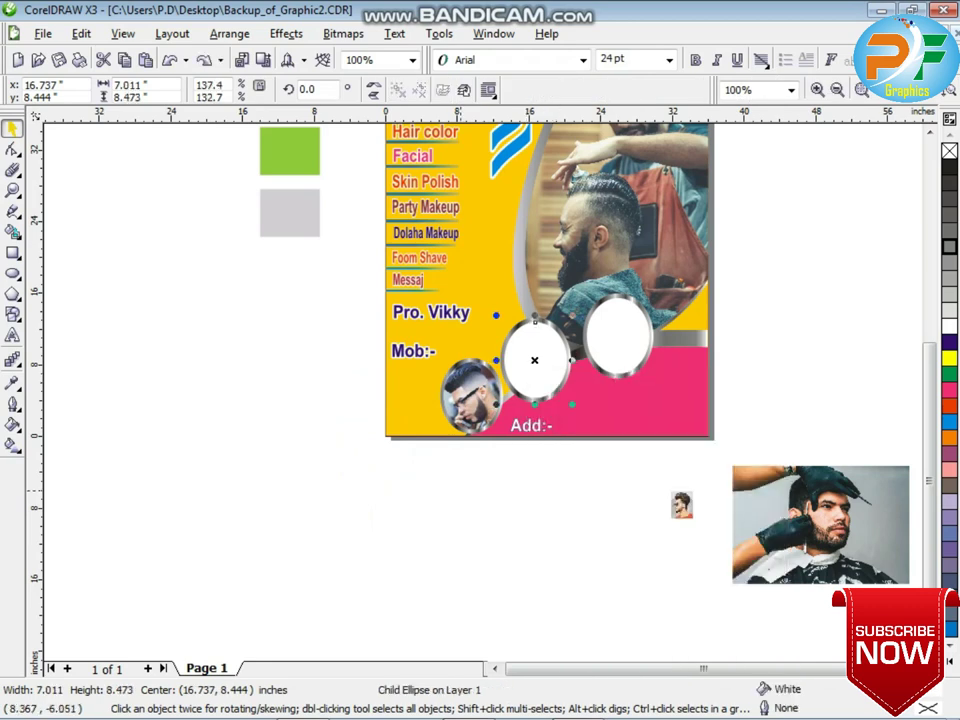
left_click(540, 354)
right_click(535, 360)
left_click(585, 381)
Enlarge the small sunglasses photo to about 5.1 by 6.5 inches and PowerClip it into the middle frame's inner ellipse.
left_click(681, 505)
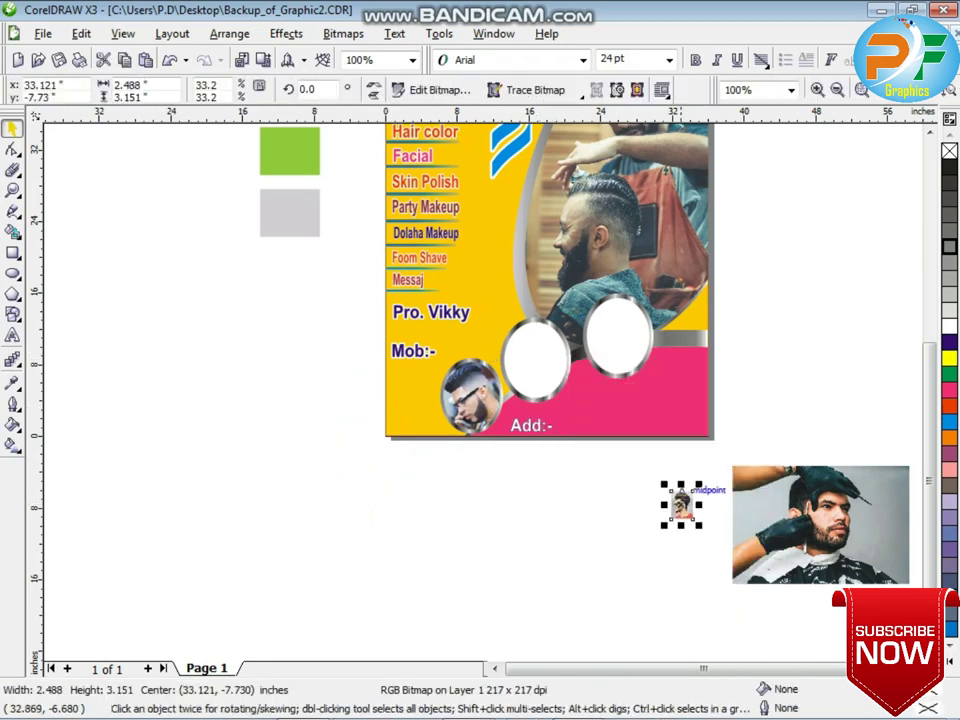
left_click_drag(700, 486, 711, 469)
left_click(286, 33)
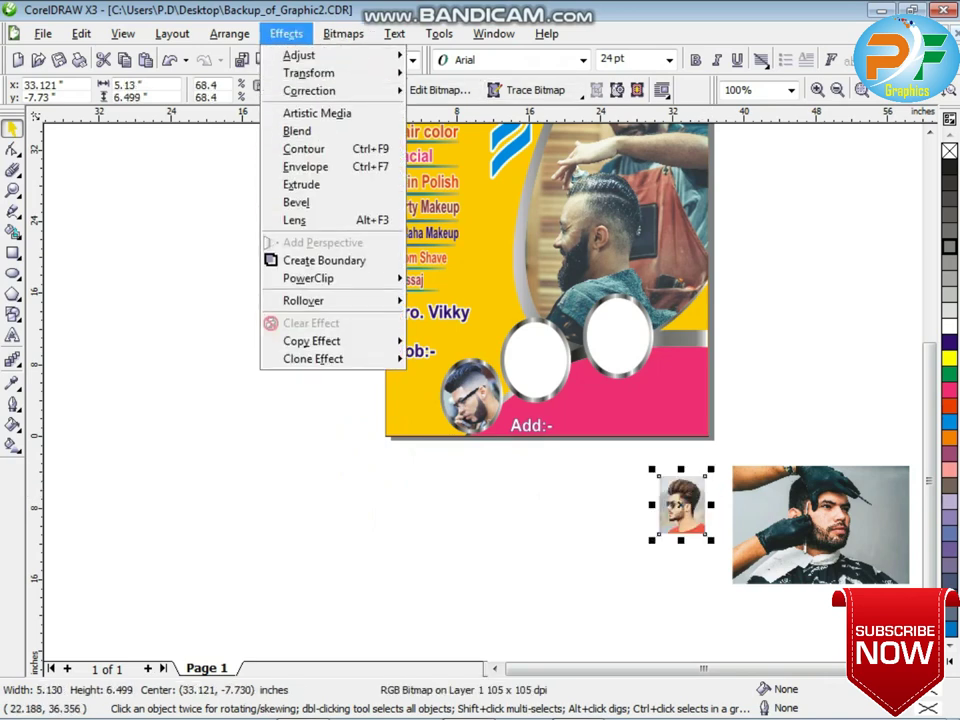
mouse_move(330, 278)
left_click(486, 281)
left_click(534, 356)
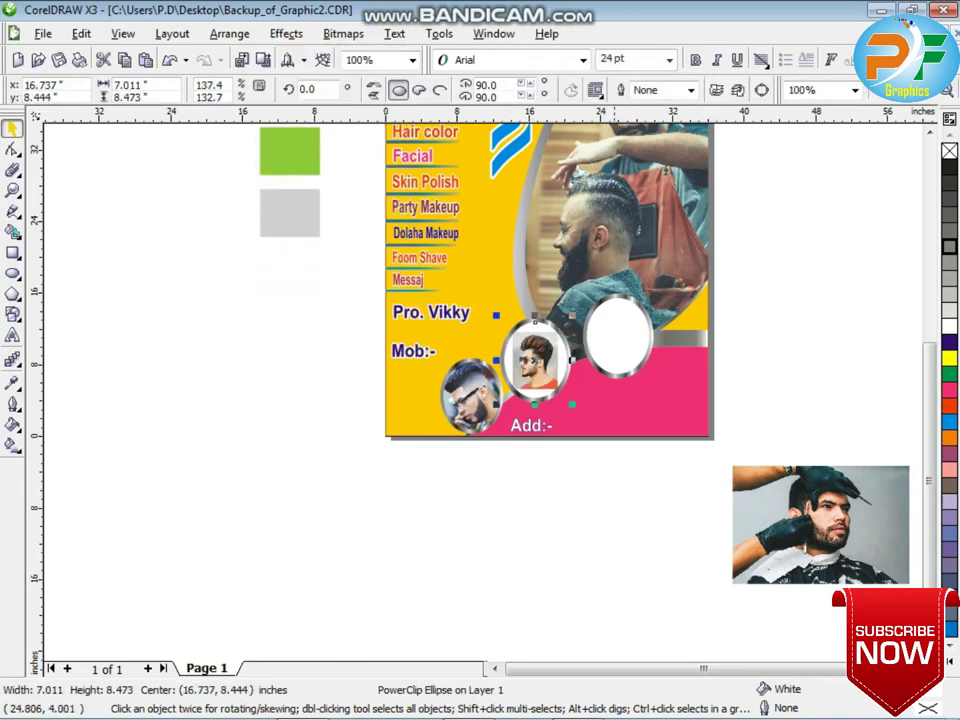
Ungroup the highest oval frame and PowerClip the photo of the beard trim with black gloves into its inner ellipse.
left_click(820, 524)
right_click(606, 325)
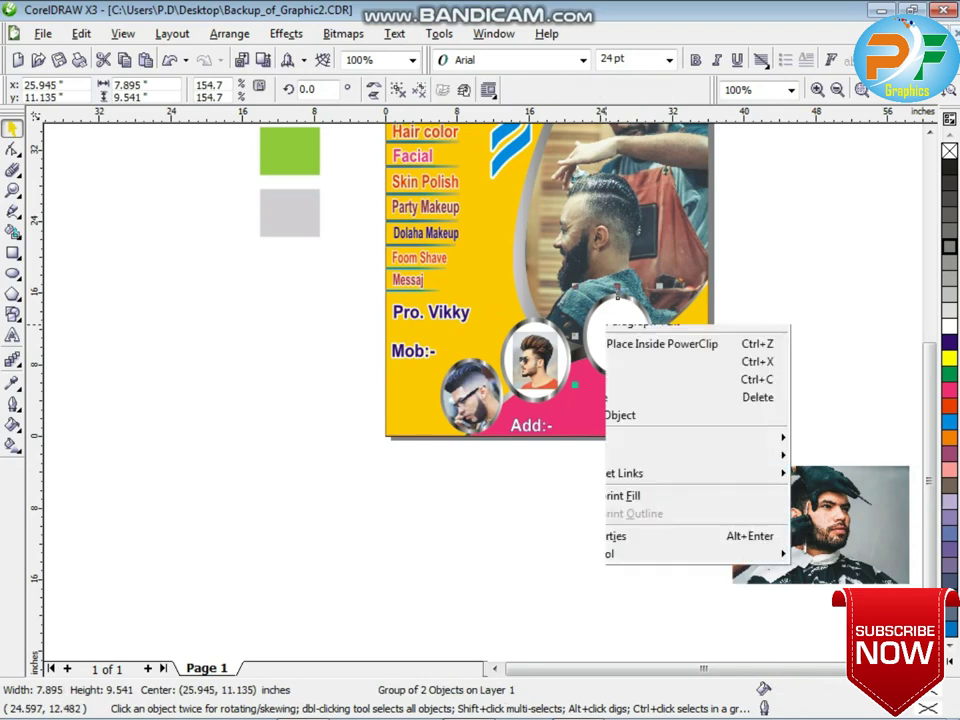
left_click(651, 354)
left_click(826, 504)
left_click(286, 33)
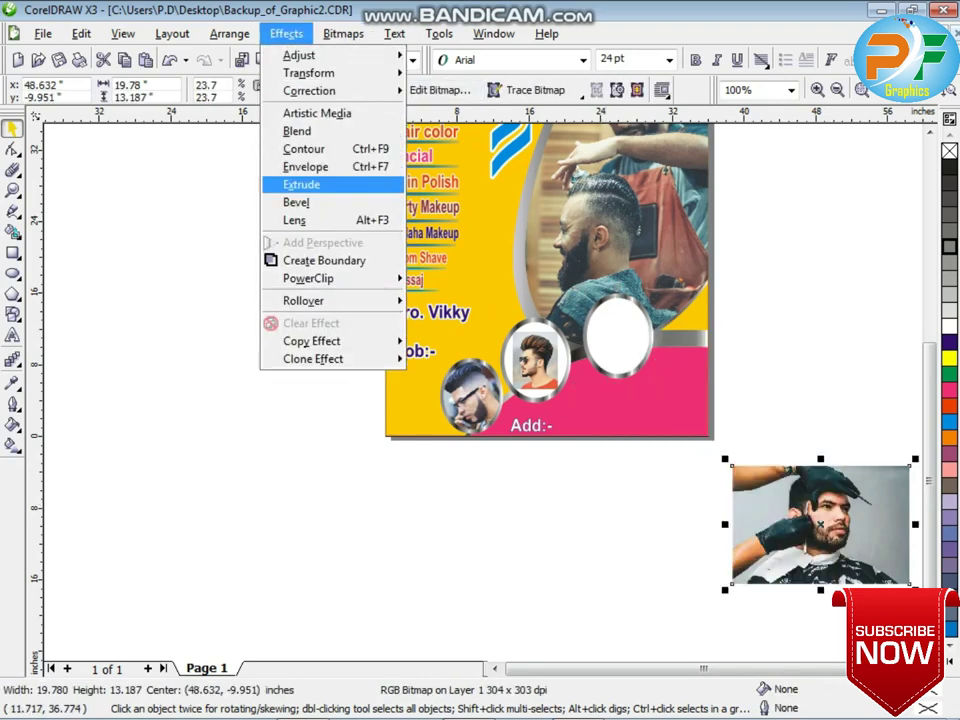
mouse_move(300, 276)
left_click(471, 281)
left_click(624, 346)
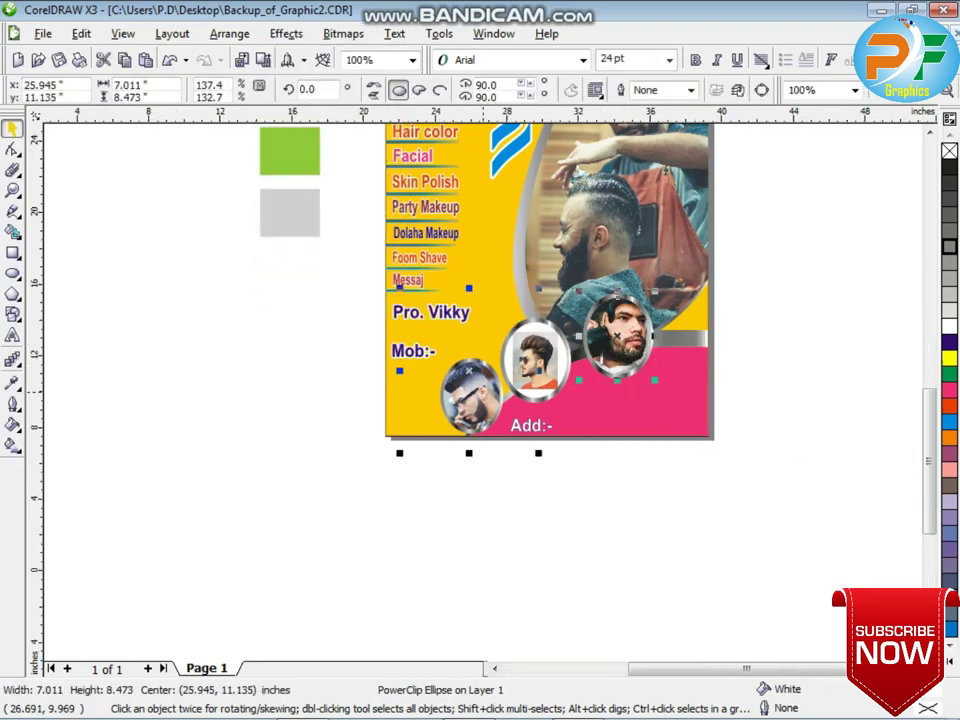
Edit the highest frame's PowerClip contents, shrinking the beard trim photo to about 8.1 by 7.2 inches within the ellipse.
scroll(625, 347, "up", 3)
right_click(476, 338)
left_click(528, 30)
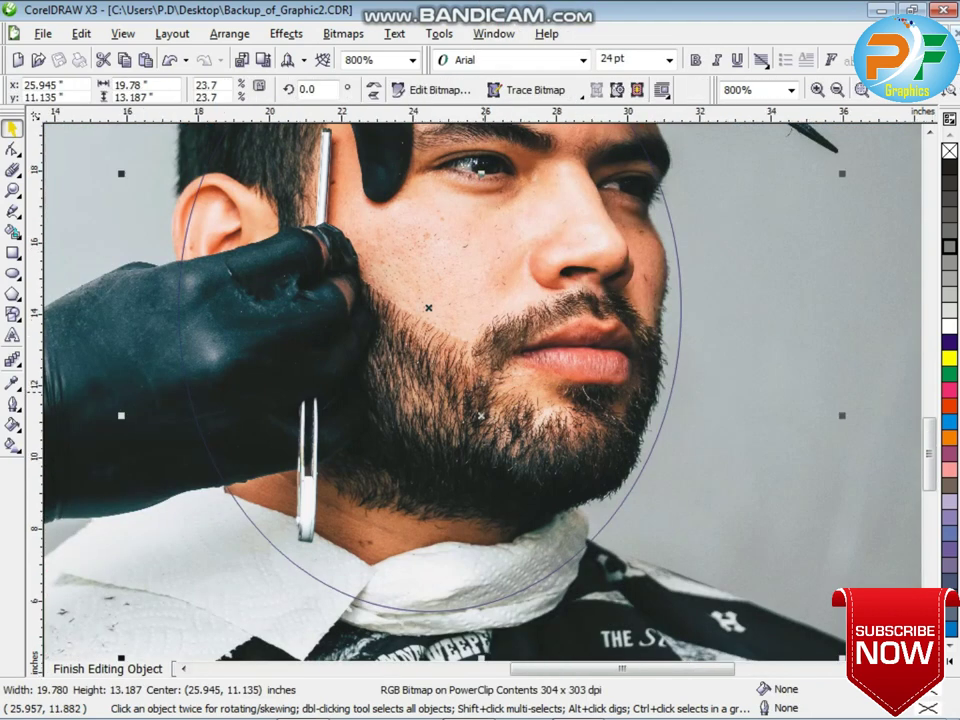
scroll(482, 389, "down", 2)
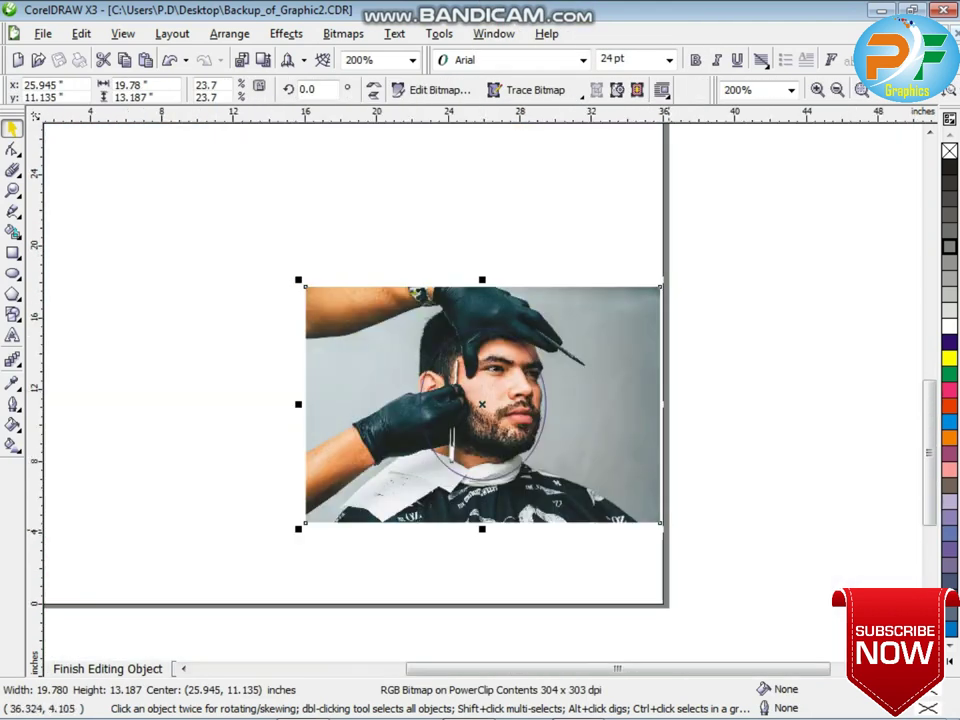
left_click_drag(666, 529, 583, 512)
left_click_drag(586, 404, 567, 403)
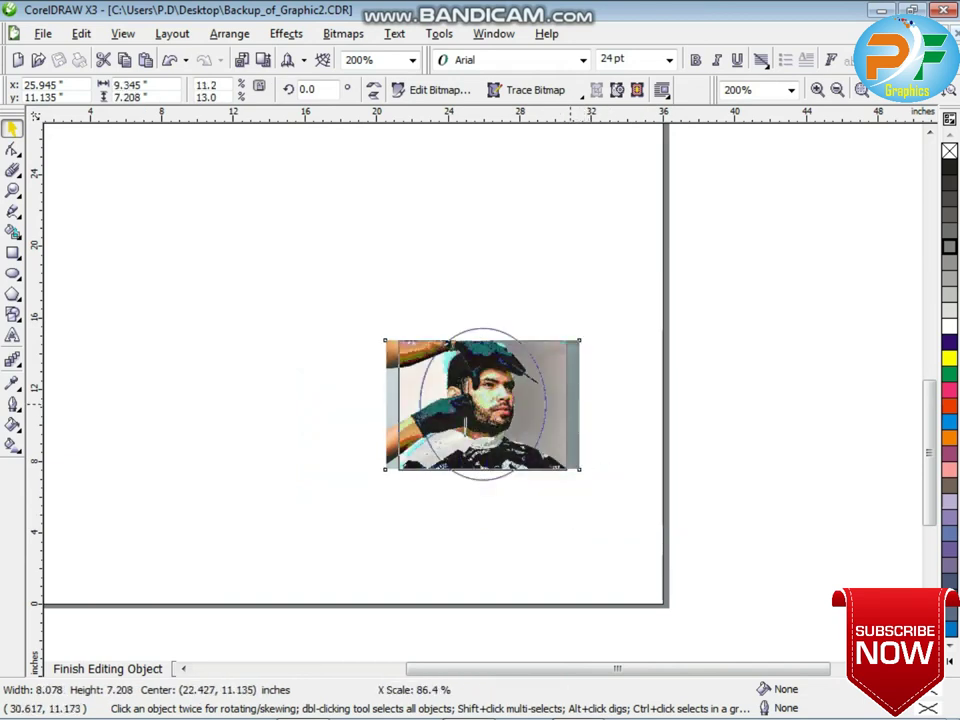
Edit the middle frame's PowerClip contents, enlarging the sunglasses photo to about 6.3 by 7.9 inches, and finish editing.
left_click(321, 441)
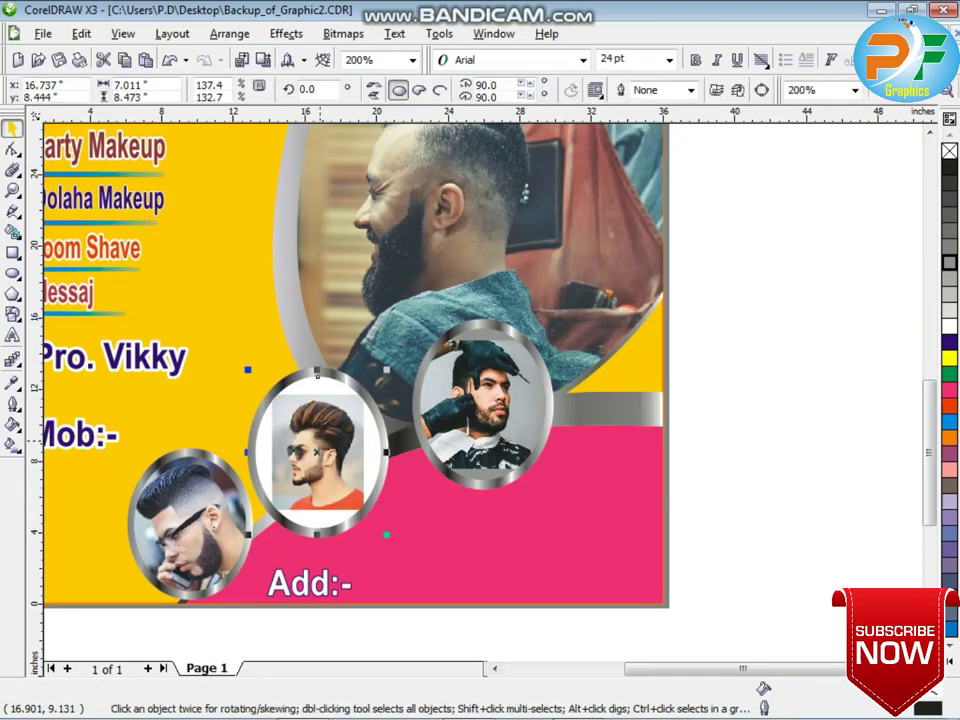
right_click(320, 441)
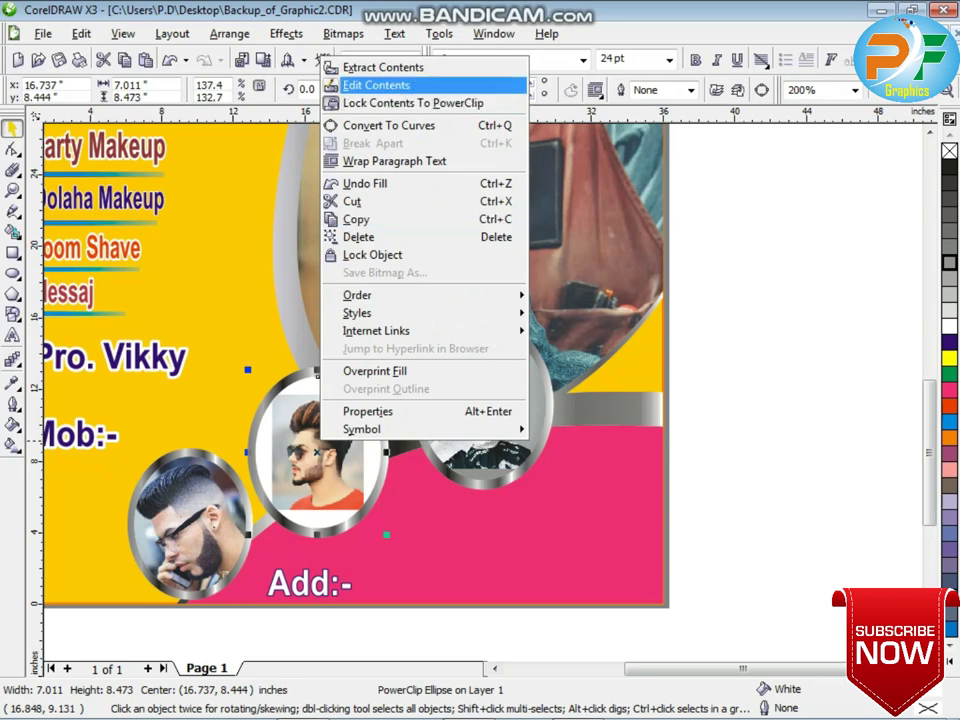
left_click(375, 86)
left_click(355, 505)
left_click_drag(368, 520, 380, 530)
right_click(336, 428)
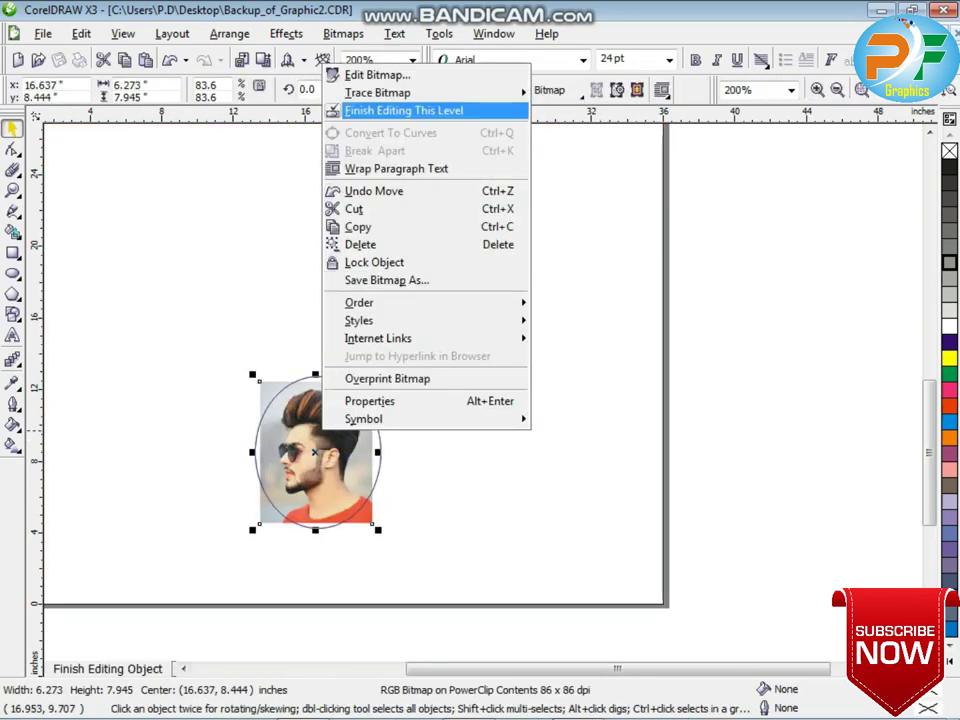
left_click(430, 111)
Fill the middle frame's inner ellipse with a light grey sampled from the image to match the photo's background.
left_click(950, 486)
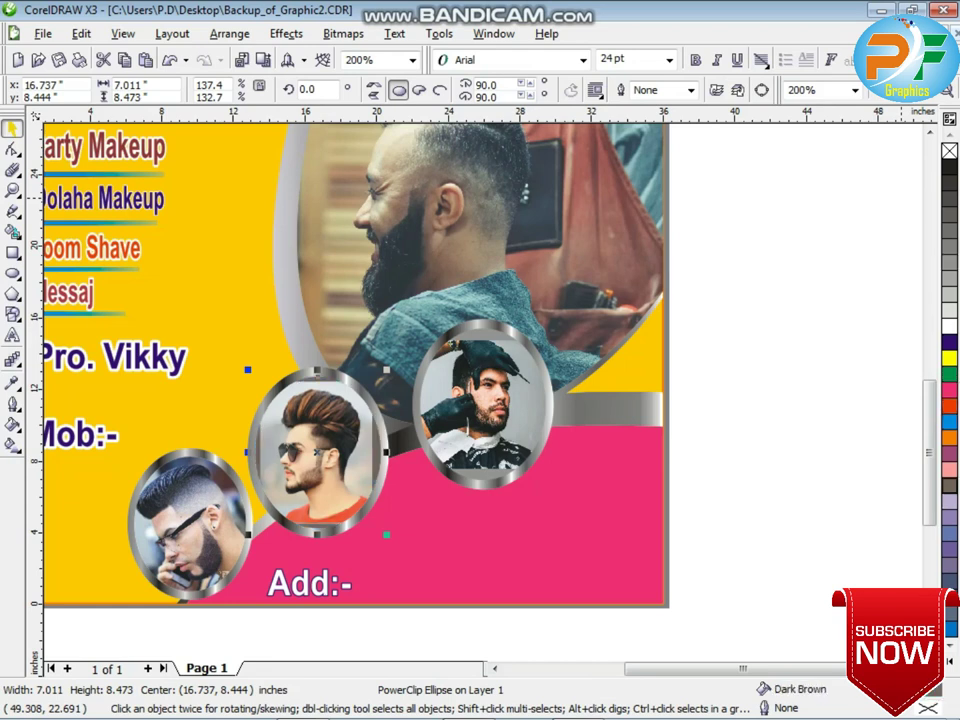
left_click(12, 383)
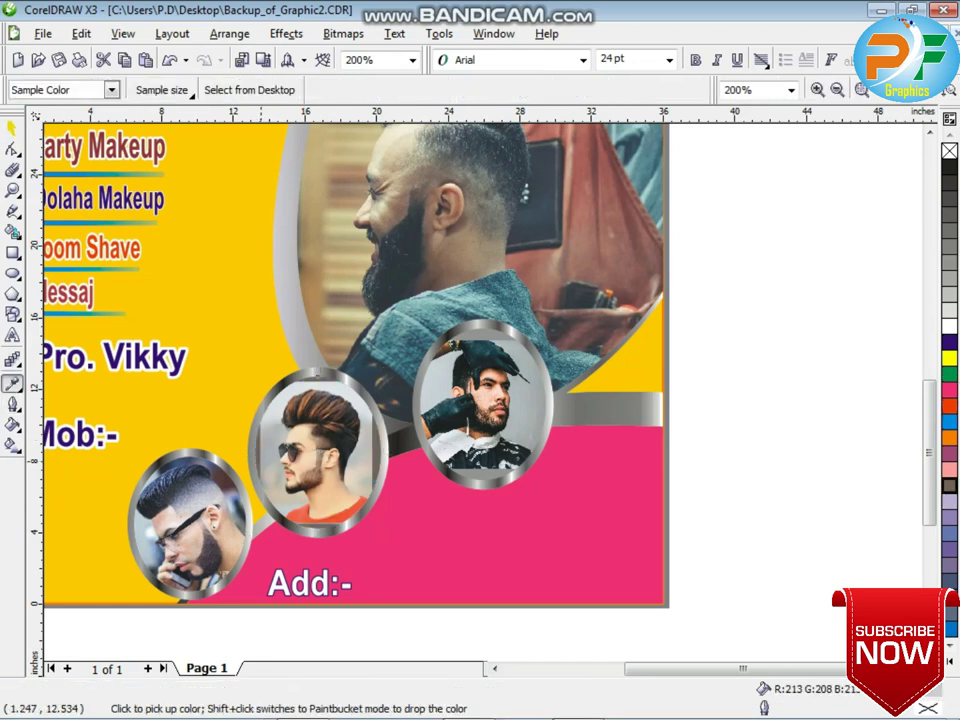
scroll(202, 461, "up", 2)
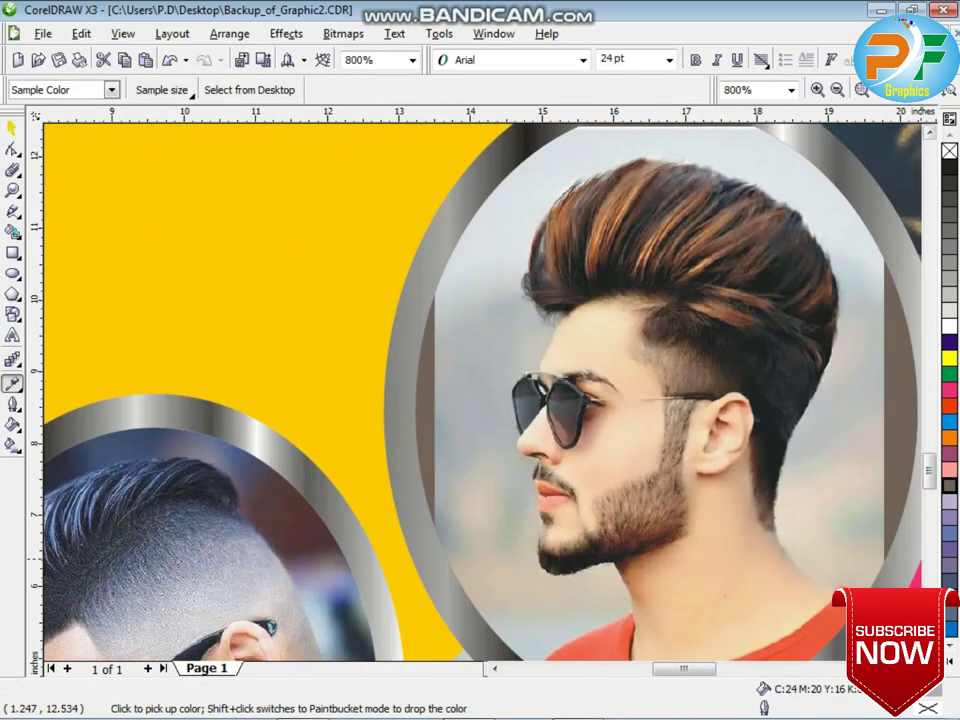
left_click(12, 128)
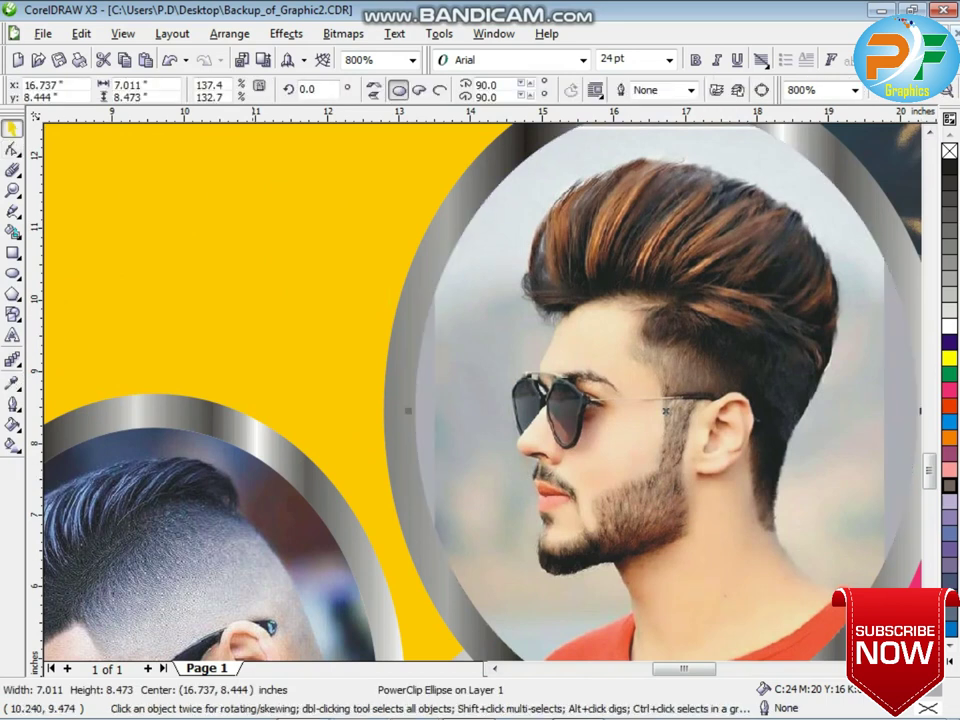
scroll(451, 467, "down", 3)
left_click(531, 486)
Shift the eight service lines with their underlines slightly right and down, and lower the proprietor line slightly.
scroll(521, 320, "down", 1)
scroll(482, 391, "up", 1)
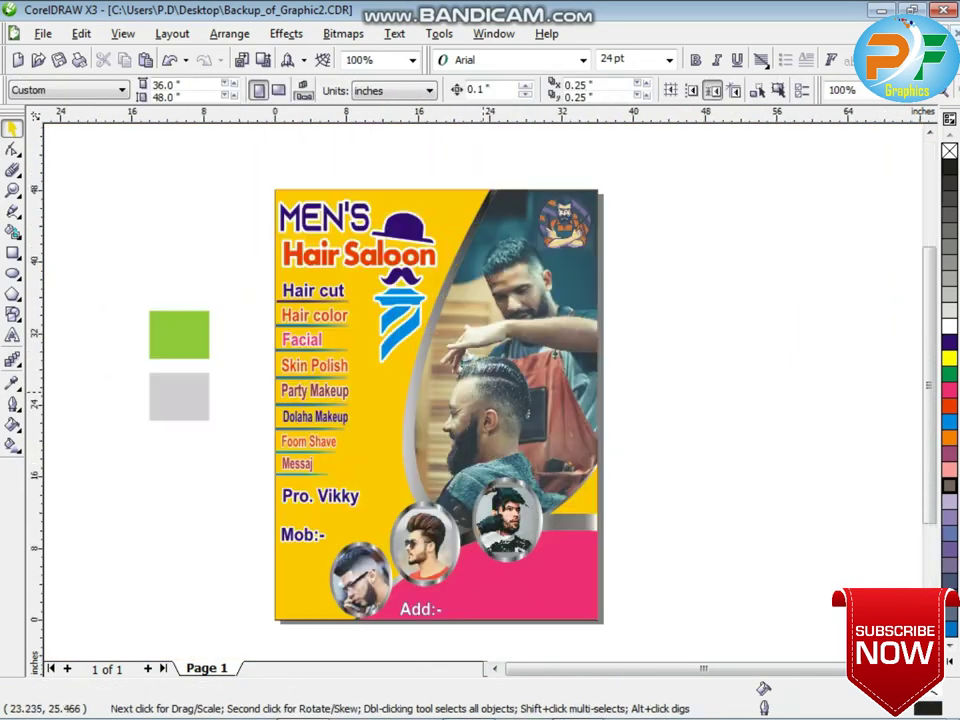
left_click_drag(242, 268, 383, 481)
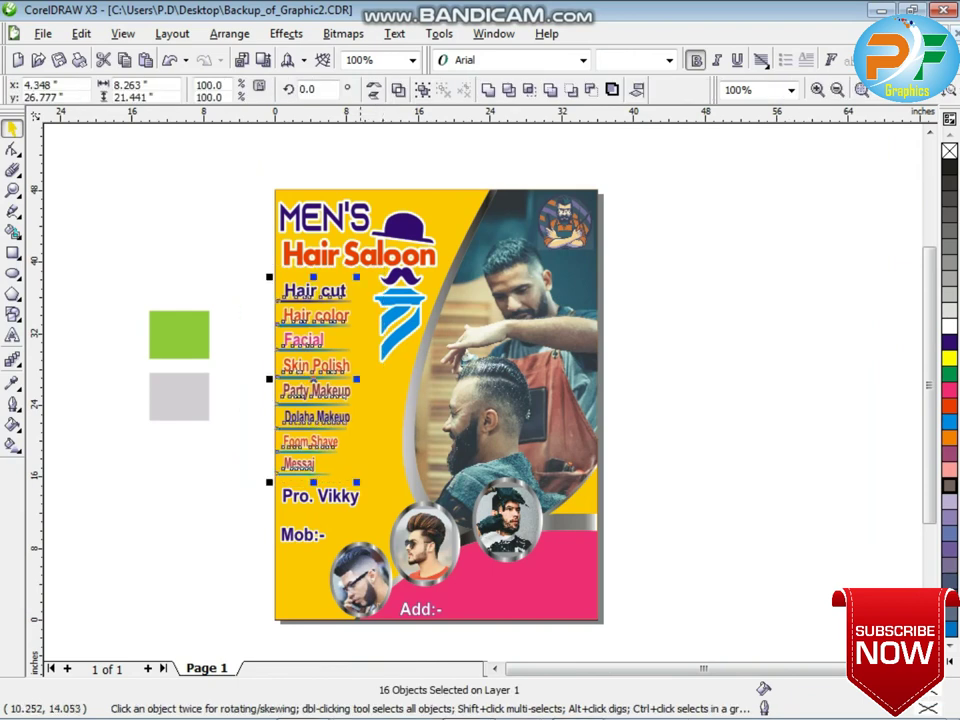
left_click(338, 495)
Move the "Mob:-" text up closer to the proprietor line and slightly right, and fill it with black.
left_click(283, 537)
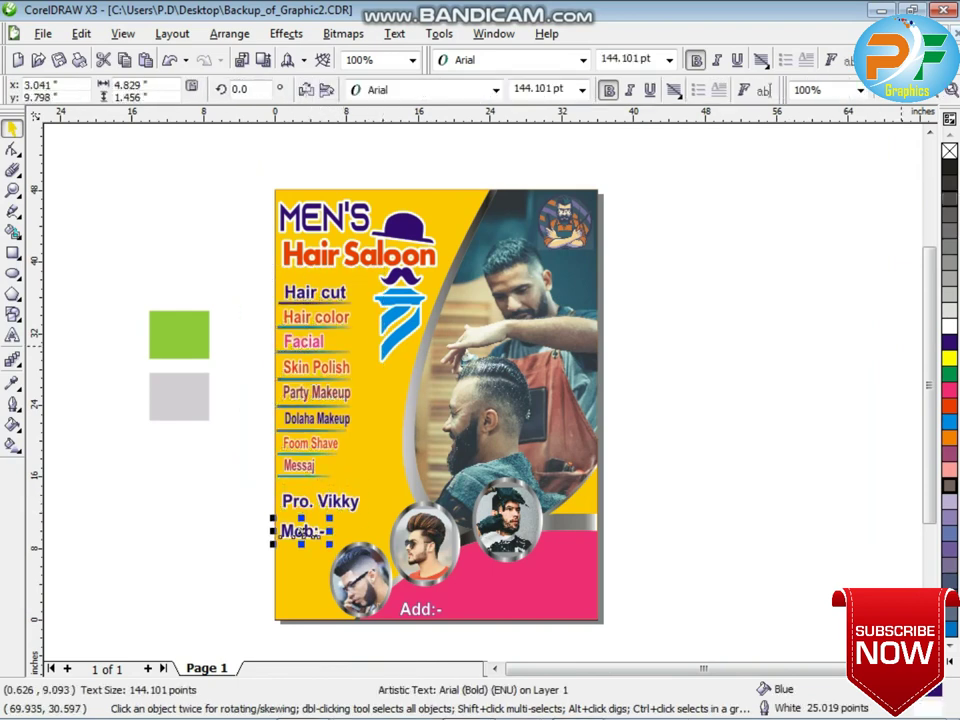
key("Up")
key("Up")
key("Up")
key("Up")
key("Up")
key("Up")
key("Right")
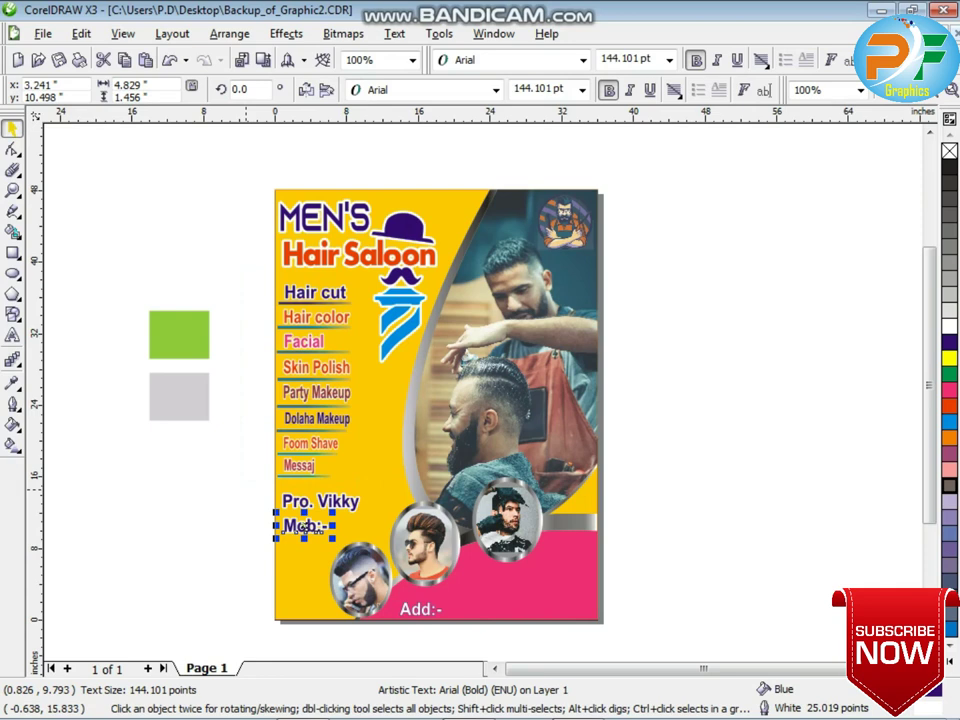
left_click(361, 579)
key("ctrl+z")
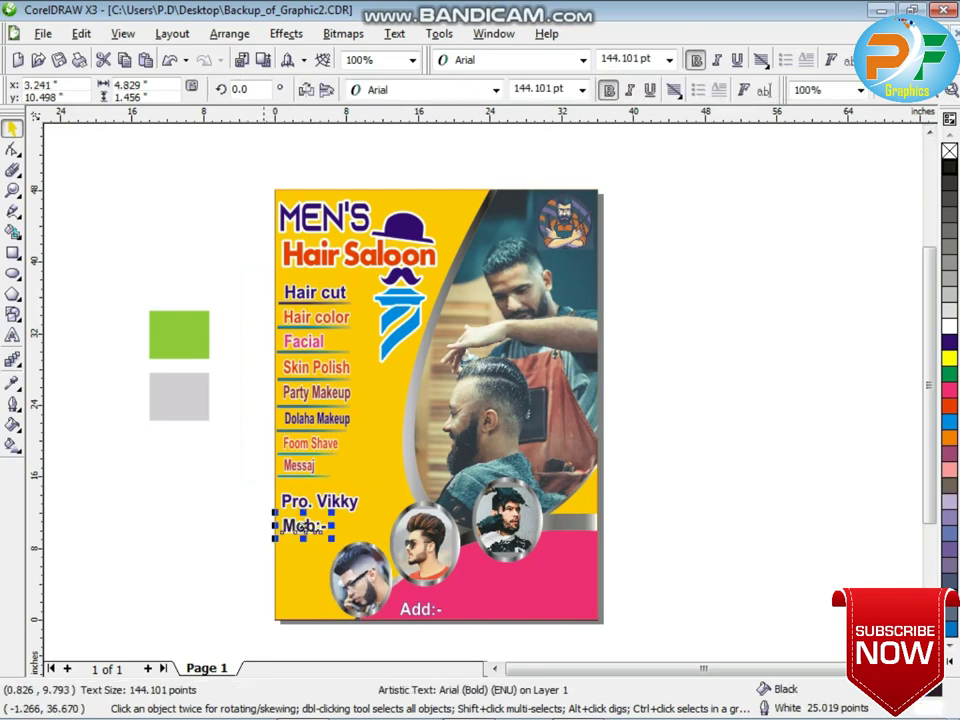
Stretch the service list and its underlines horizontally to about 8.9 inches wide.
left_click_drag(261, 476, 352, 276)
scroll(333, 404, "up", 1)
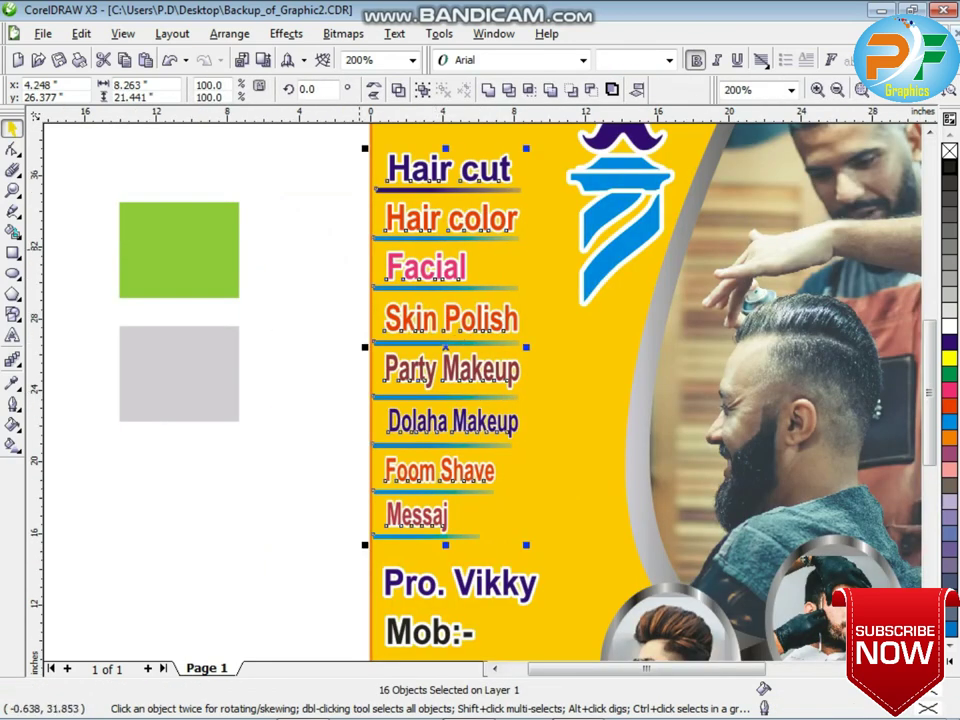
left_click(362, 177)
left_click_drag(326, 155, 536, 548)
mouse_move(530, 348)
left_mouse_down()
mouse_move(523, 360)
mouse_move(516, 345)
mouse_move(537, 350)
left_mouse_up()
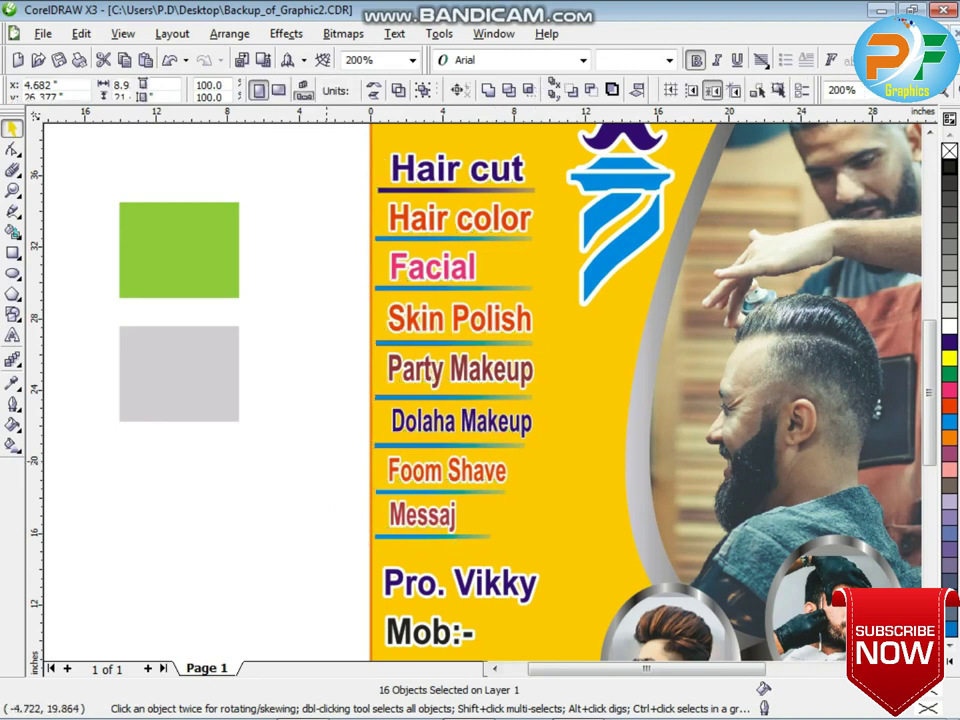
Delete the green and grey sample rectangles beside the page.
left_click(286, 535)
scroll(286, 533, "down", 1)
left_click_drag(176, 204, 318, 416)
key("Delete")
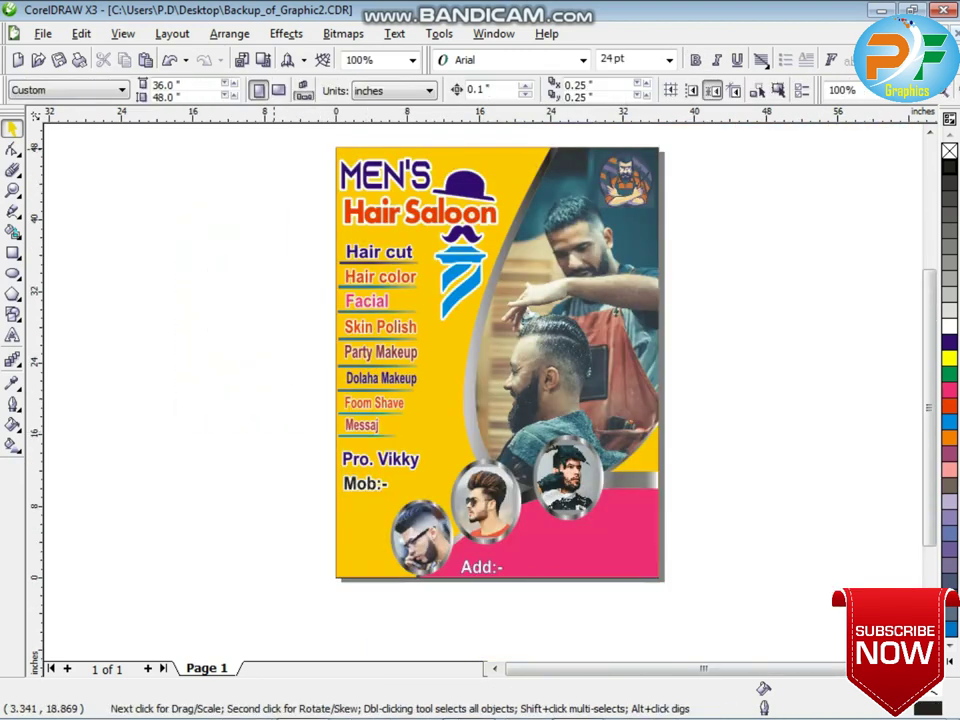
Left-align the "MEN'S" heading with the "Hair Saloon" logo group and nudge both slightly right.
left_click(390, 176)
left_click(471, 187, "shift")
key("l")
key("Right")
key("Right")
left_click(308, 209)
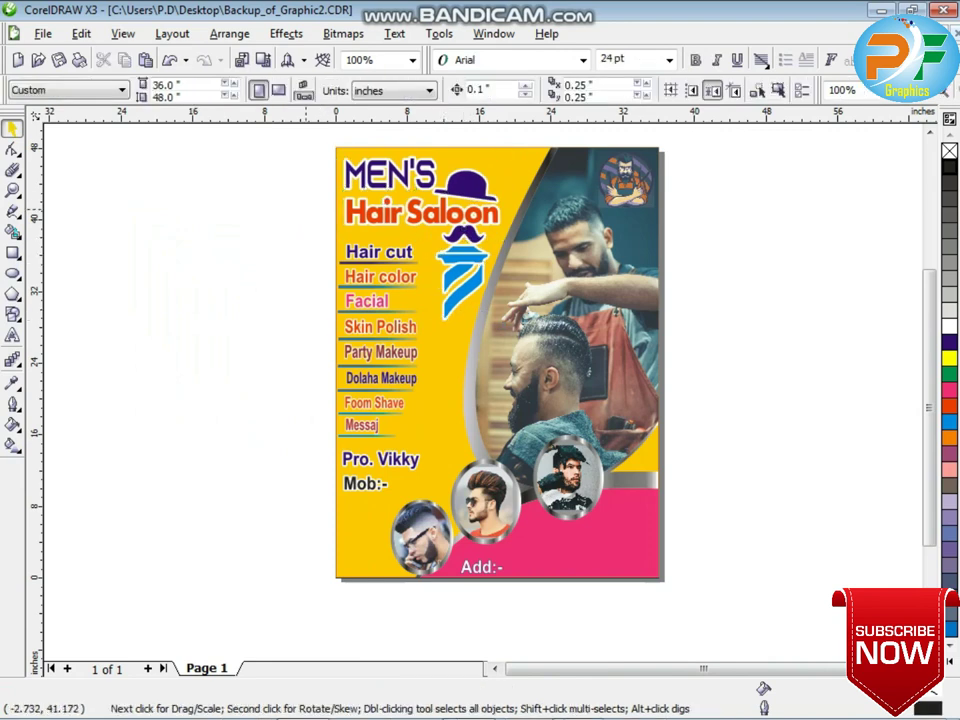
Zoom to the banner and display it in full-screen preview to check the finished layout.
left_click(12, 190)
left_click_drag(311, 147, 565, 481)
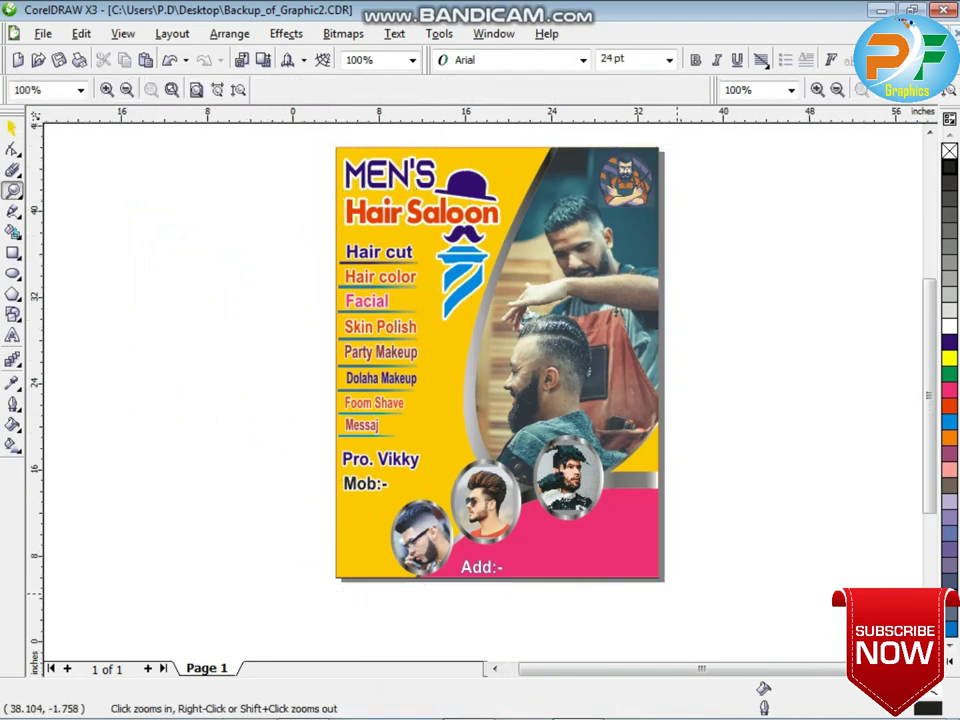
key("F9")
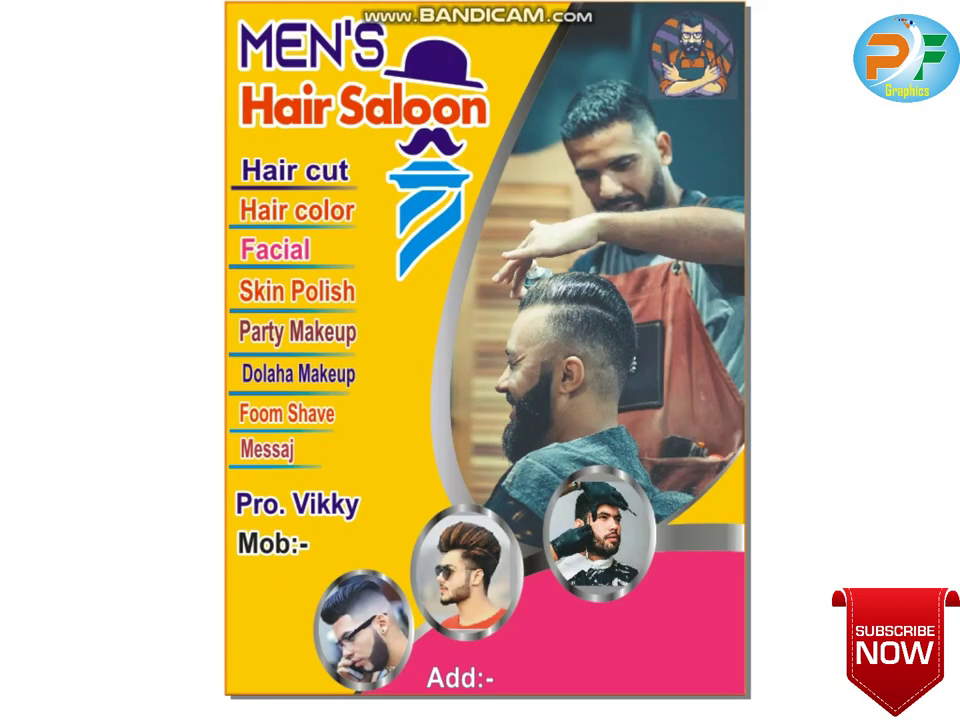